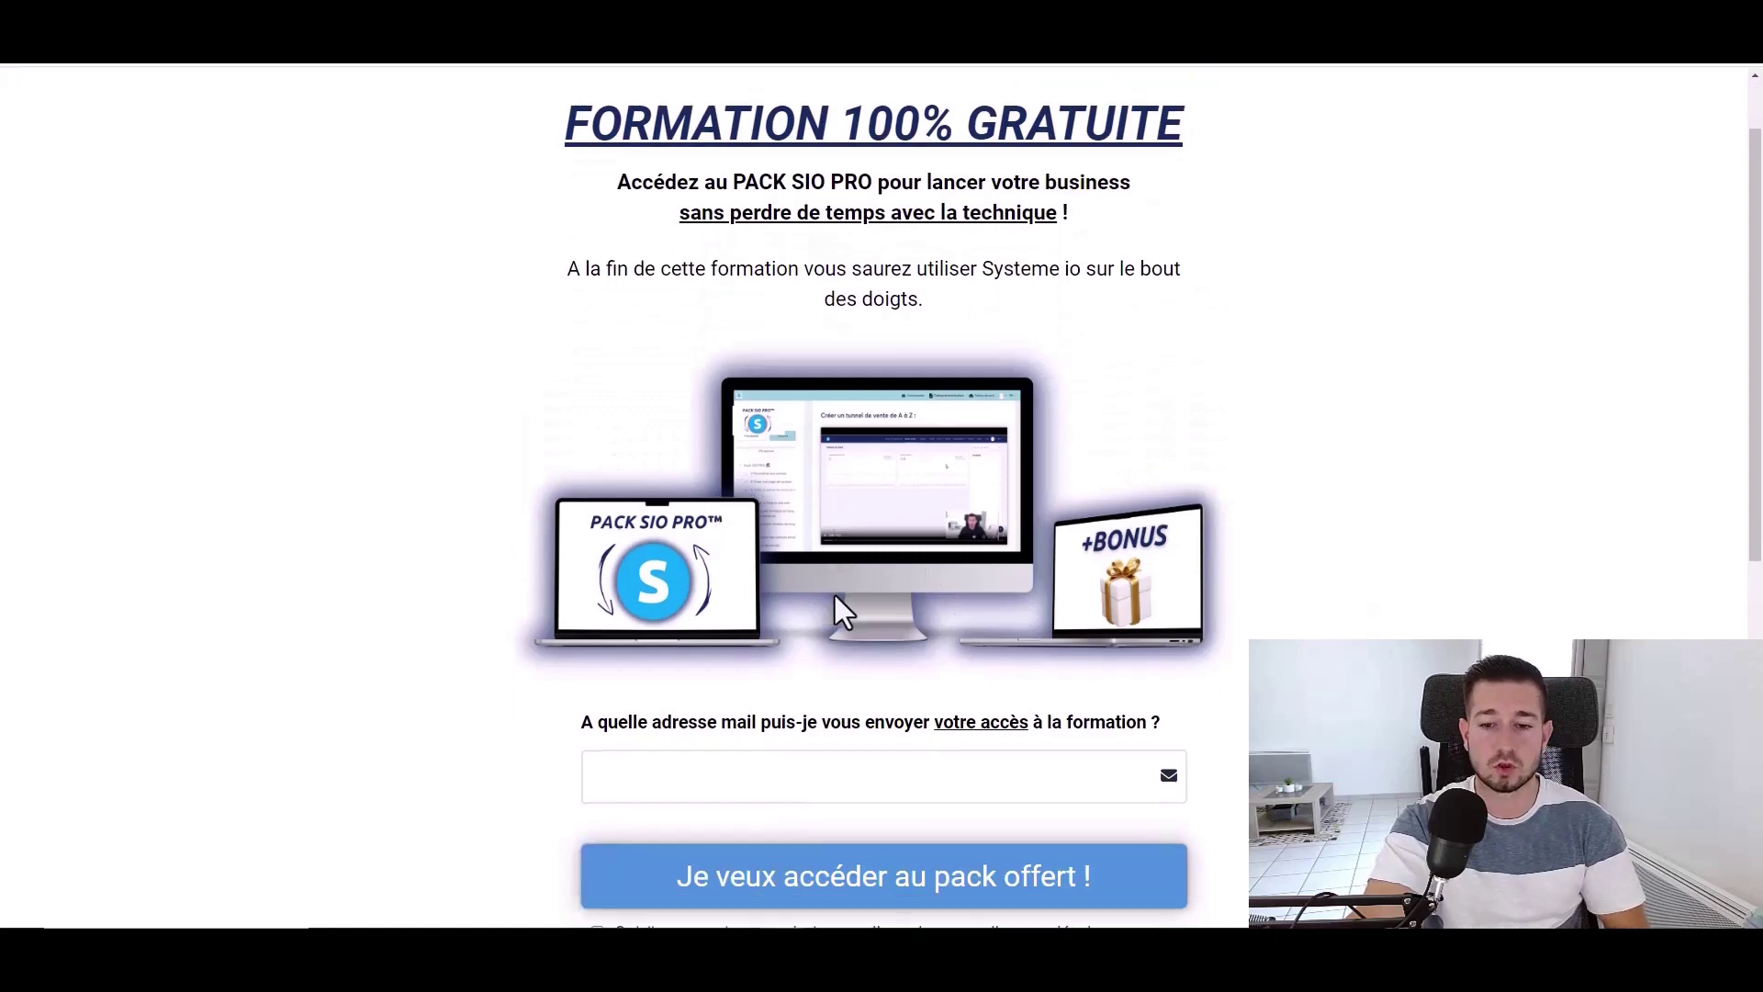
Look through the free training opt-in page, from the e-mail form to the four bonus templates
scroll(746, 562, down, 2)
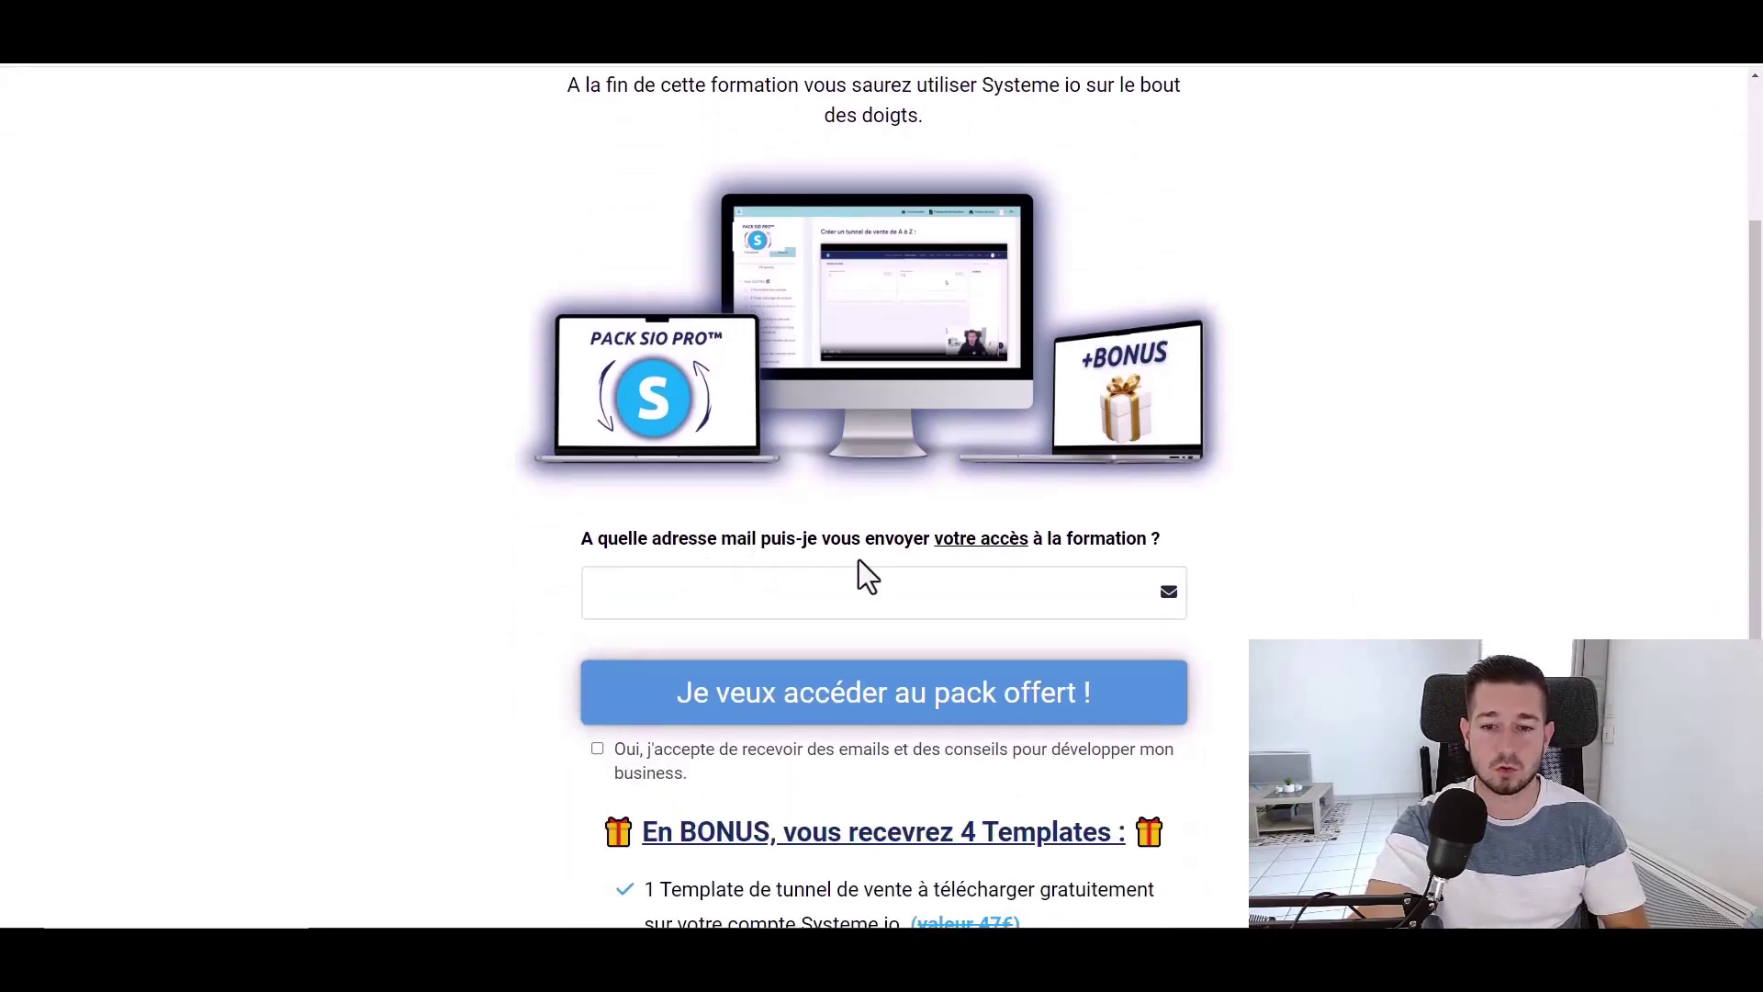
scroll(636, 420, down, 2)
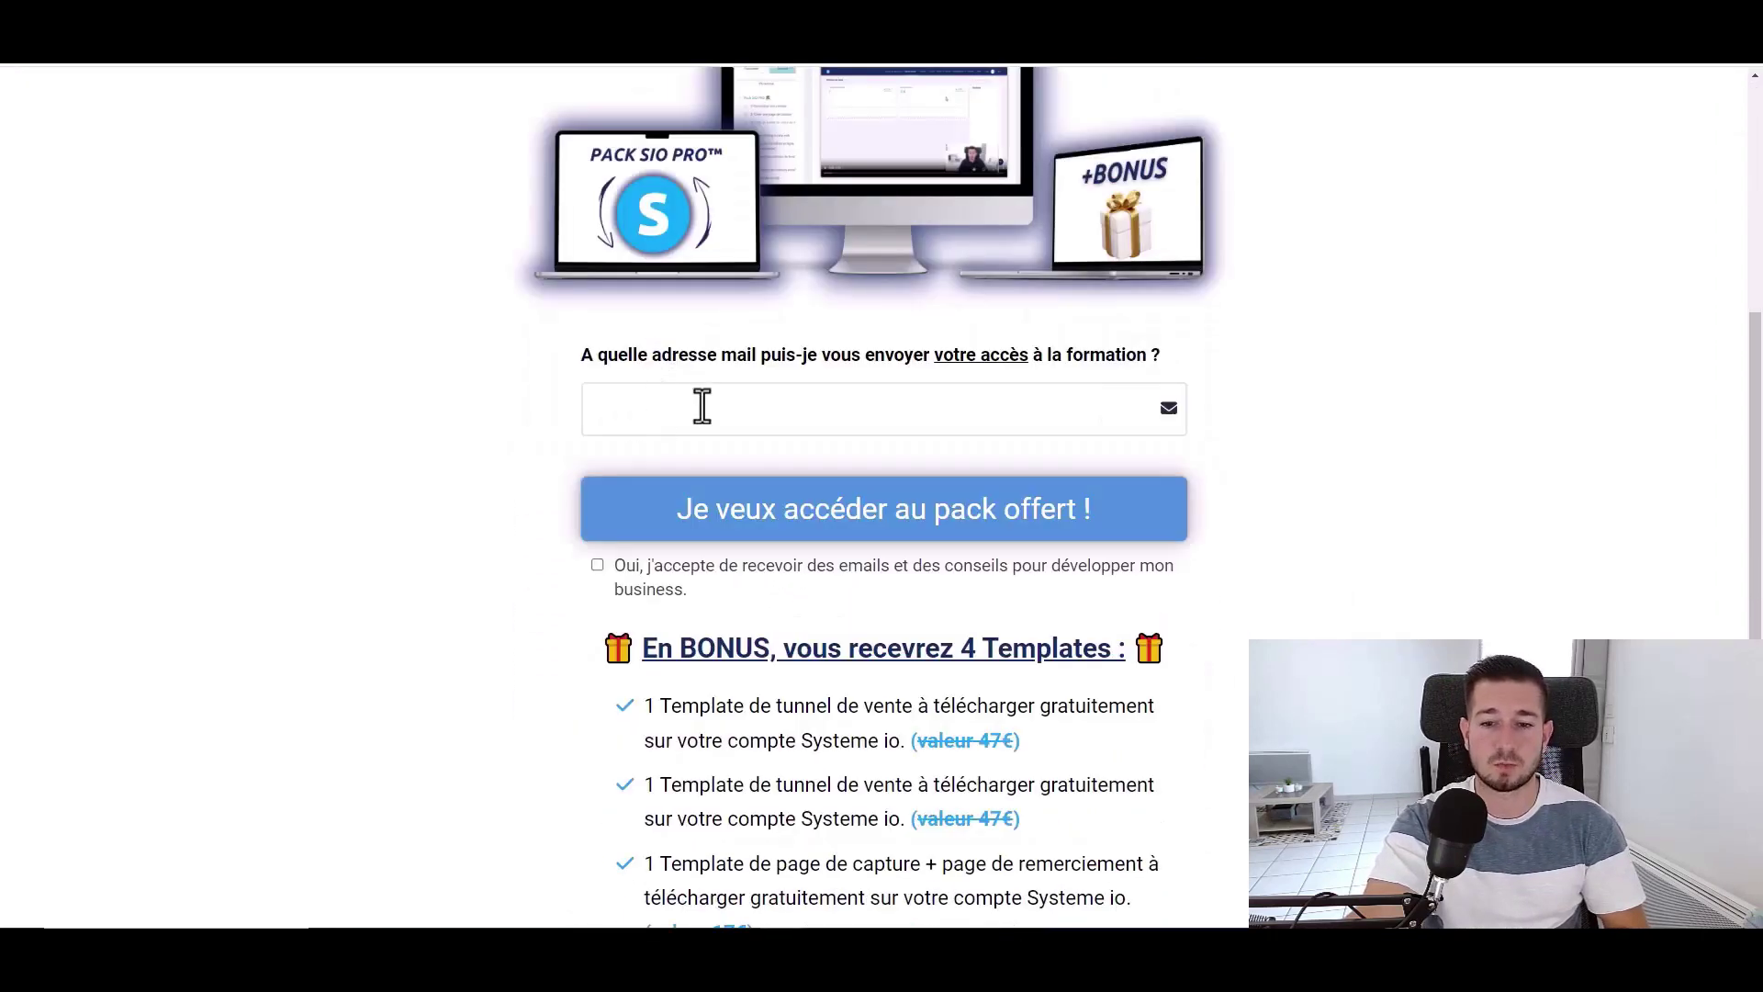
scroll(653, 501, down, 2)
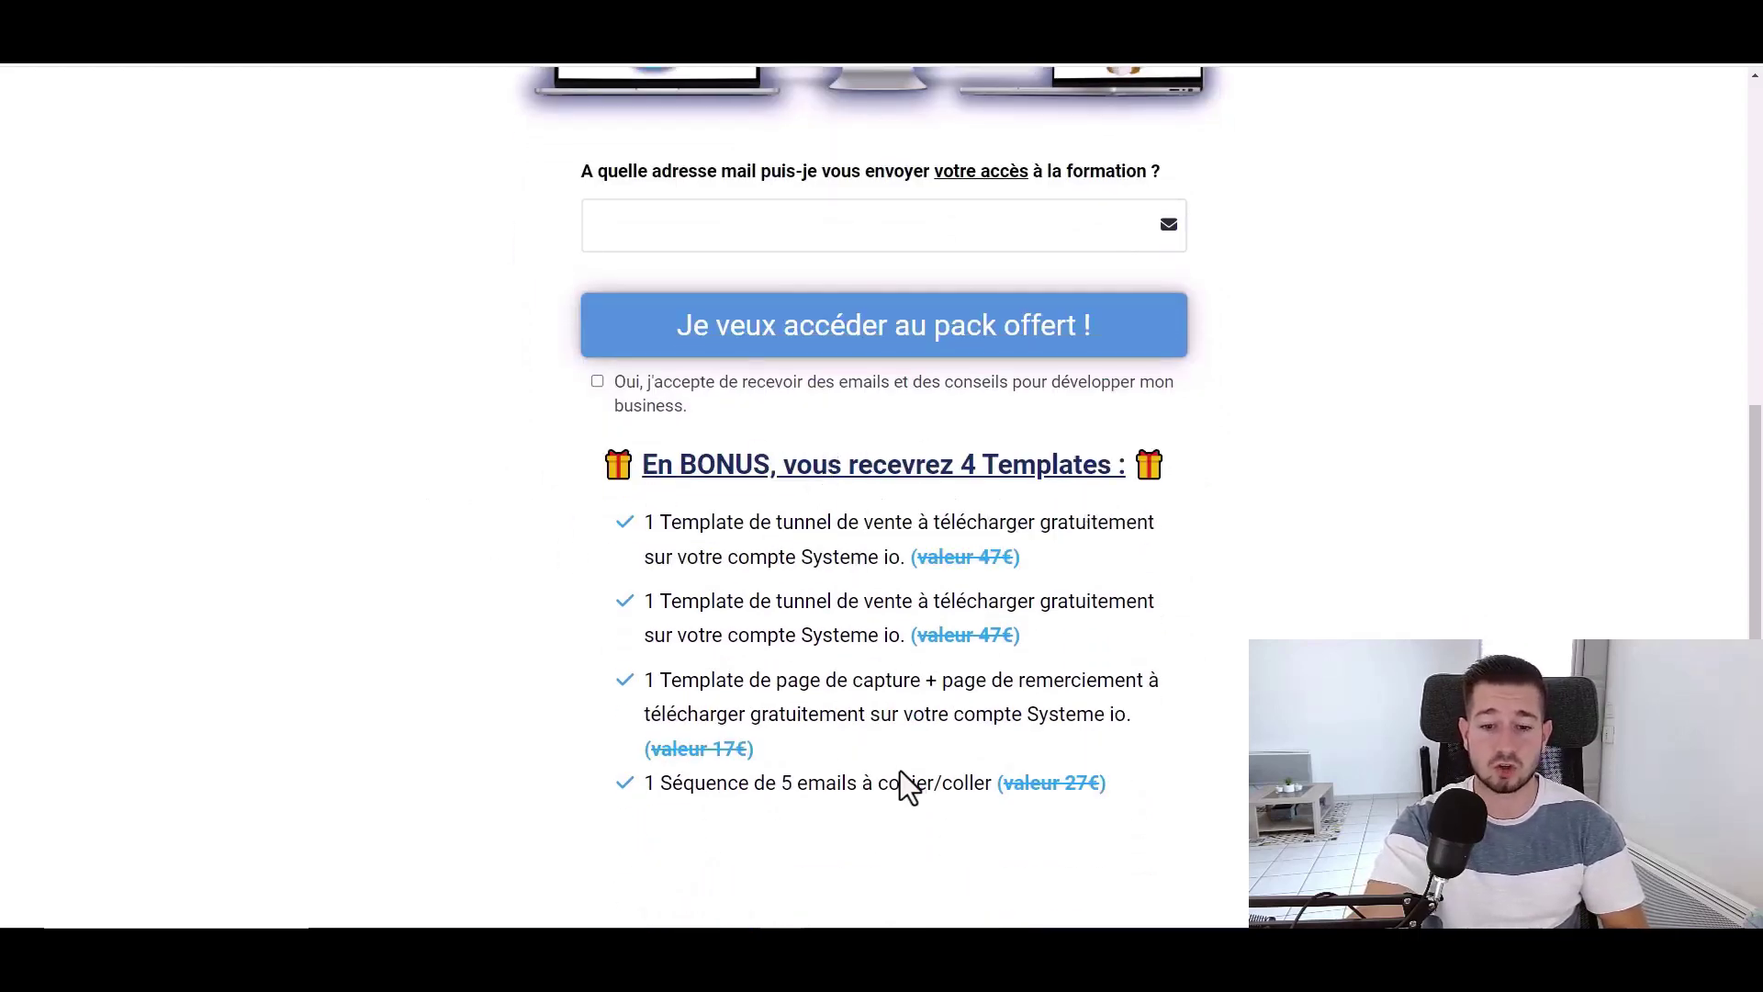
scroll(872, 597, down, 1)
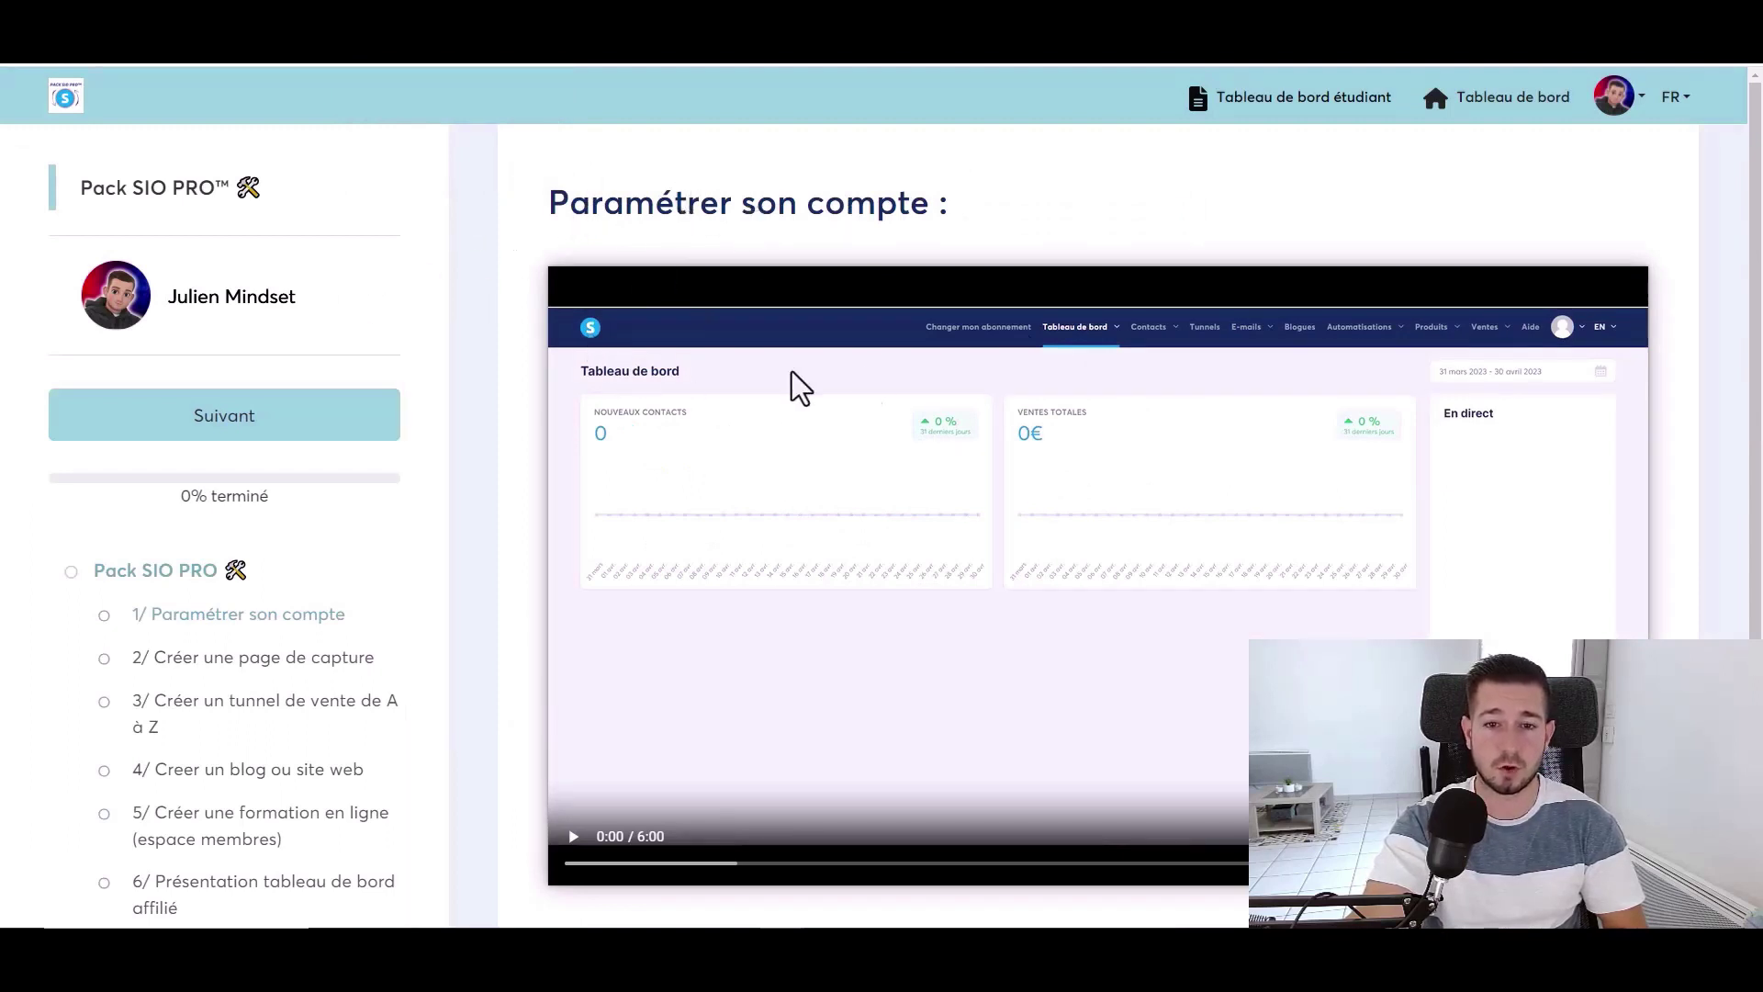
Review the Pack SIO PRO course outline, from the account setup lesson to the coaching and template bonuses
scroll(312, 367, down, 2)
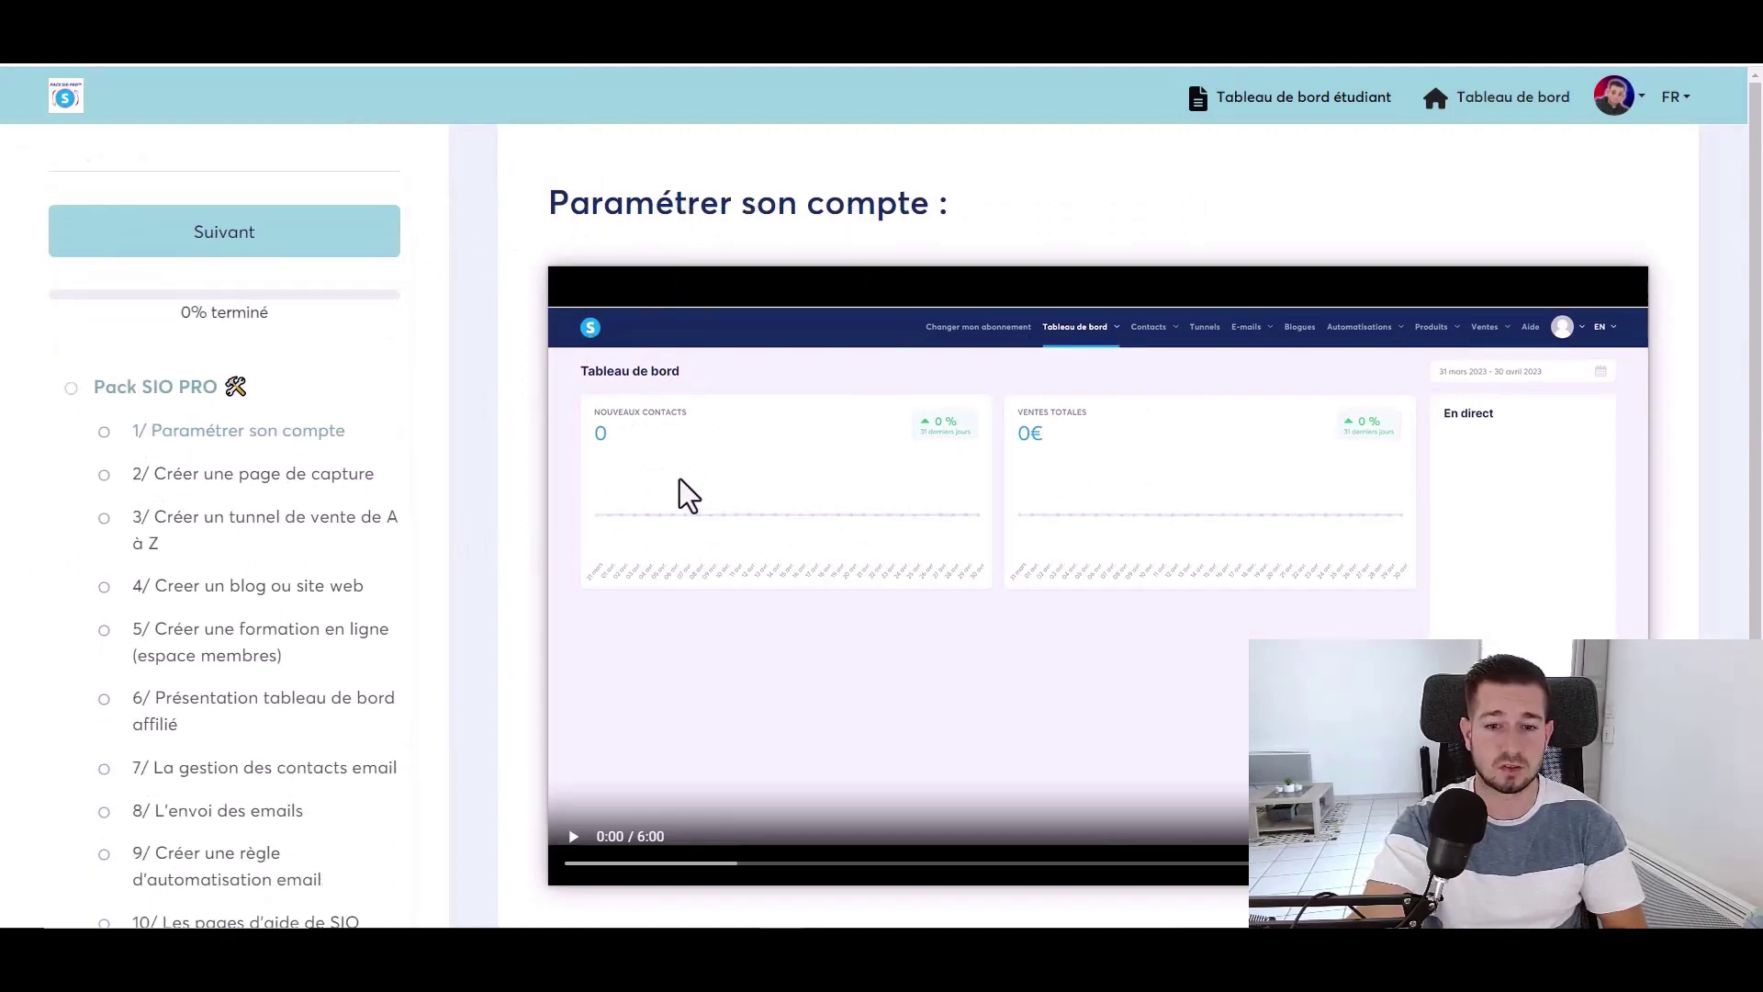
scroll(729, 478, down, 1)
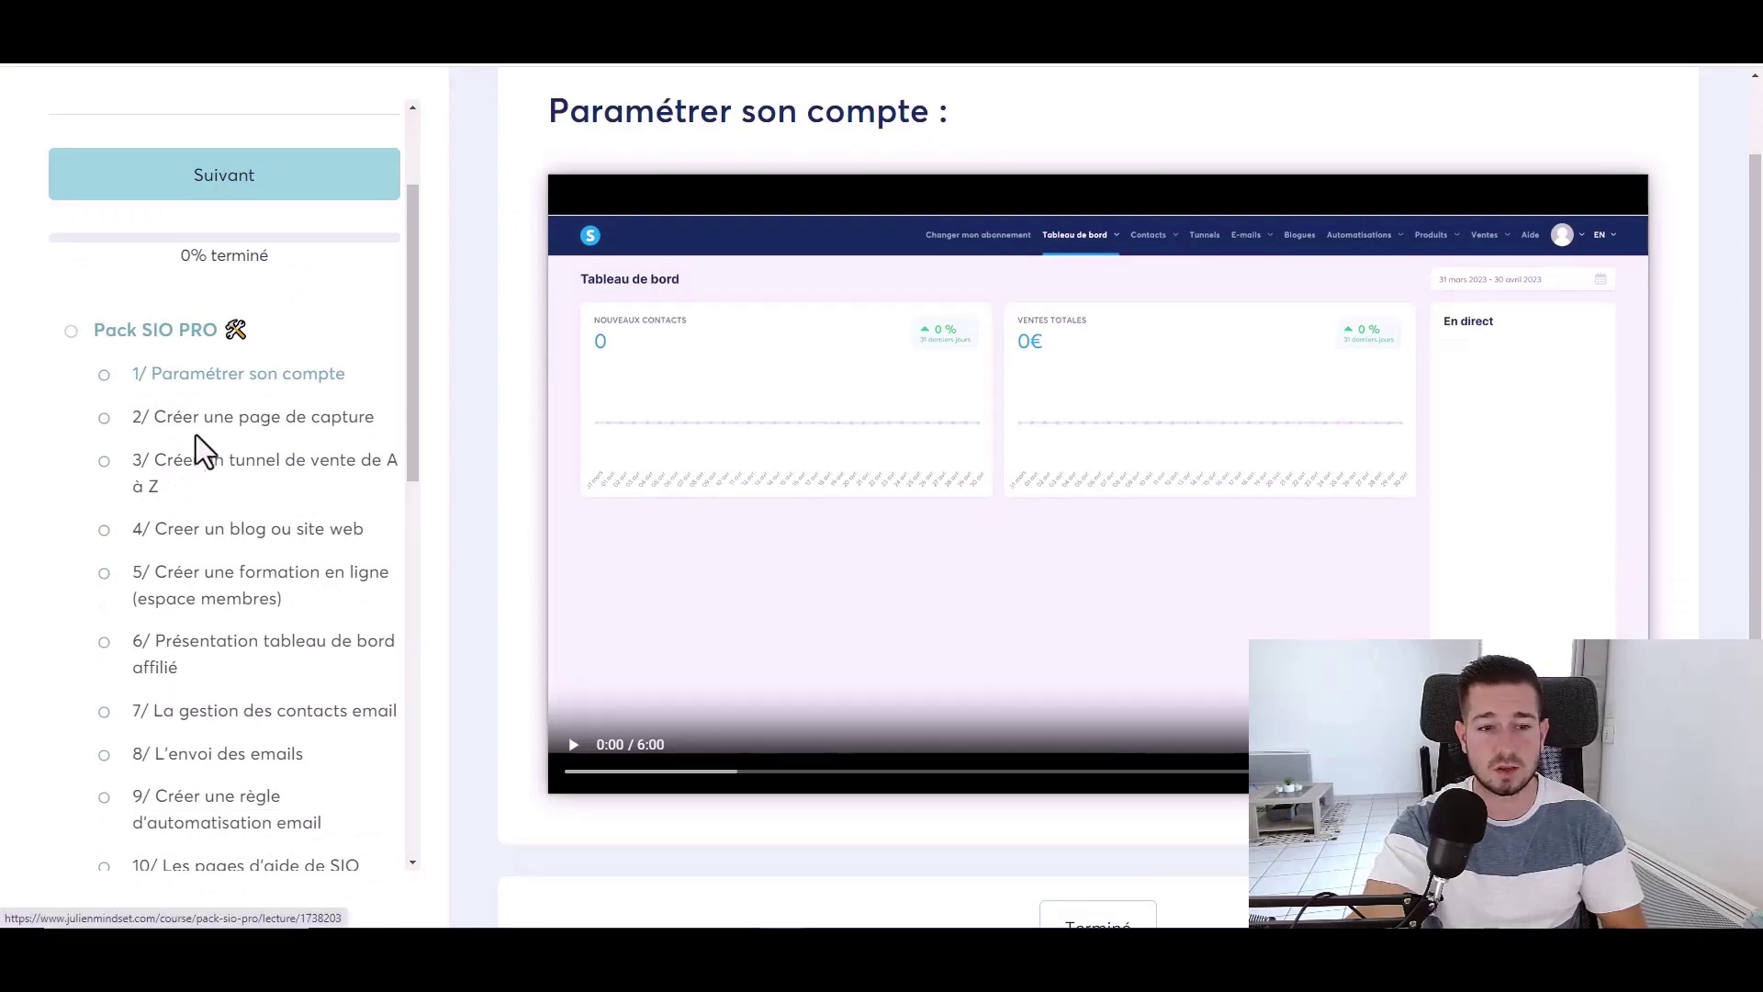
scroll(229, 386, down, 1)
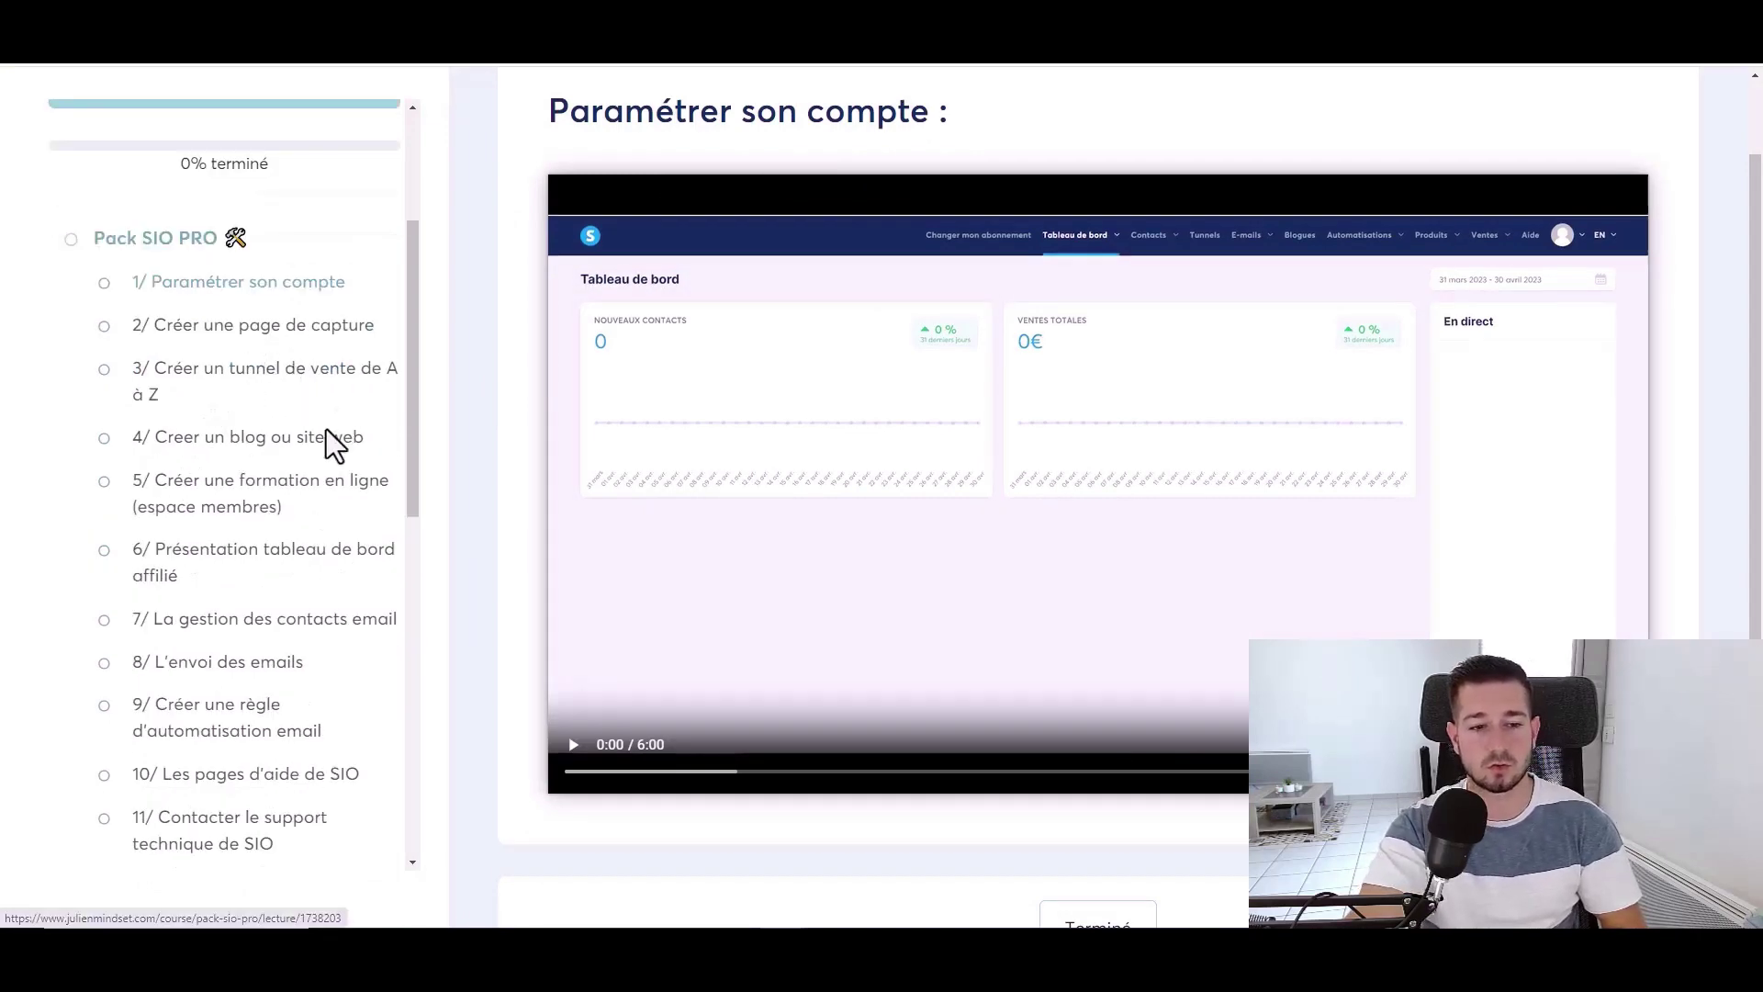
scroll(235, 394, down, 1)
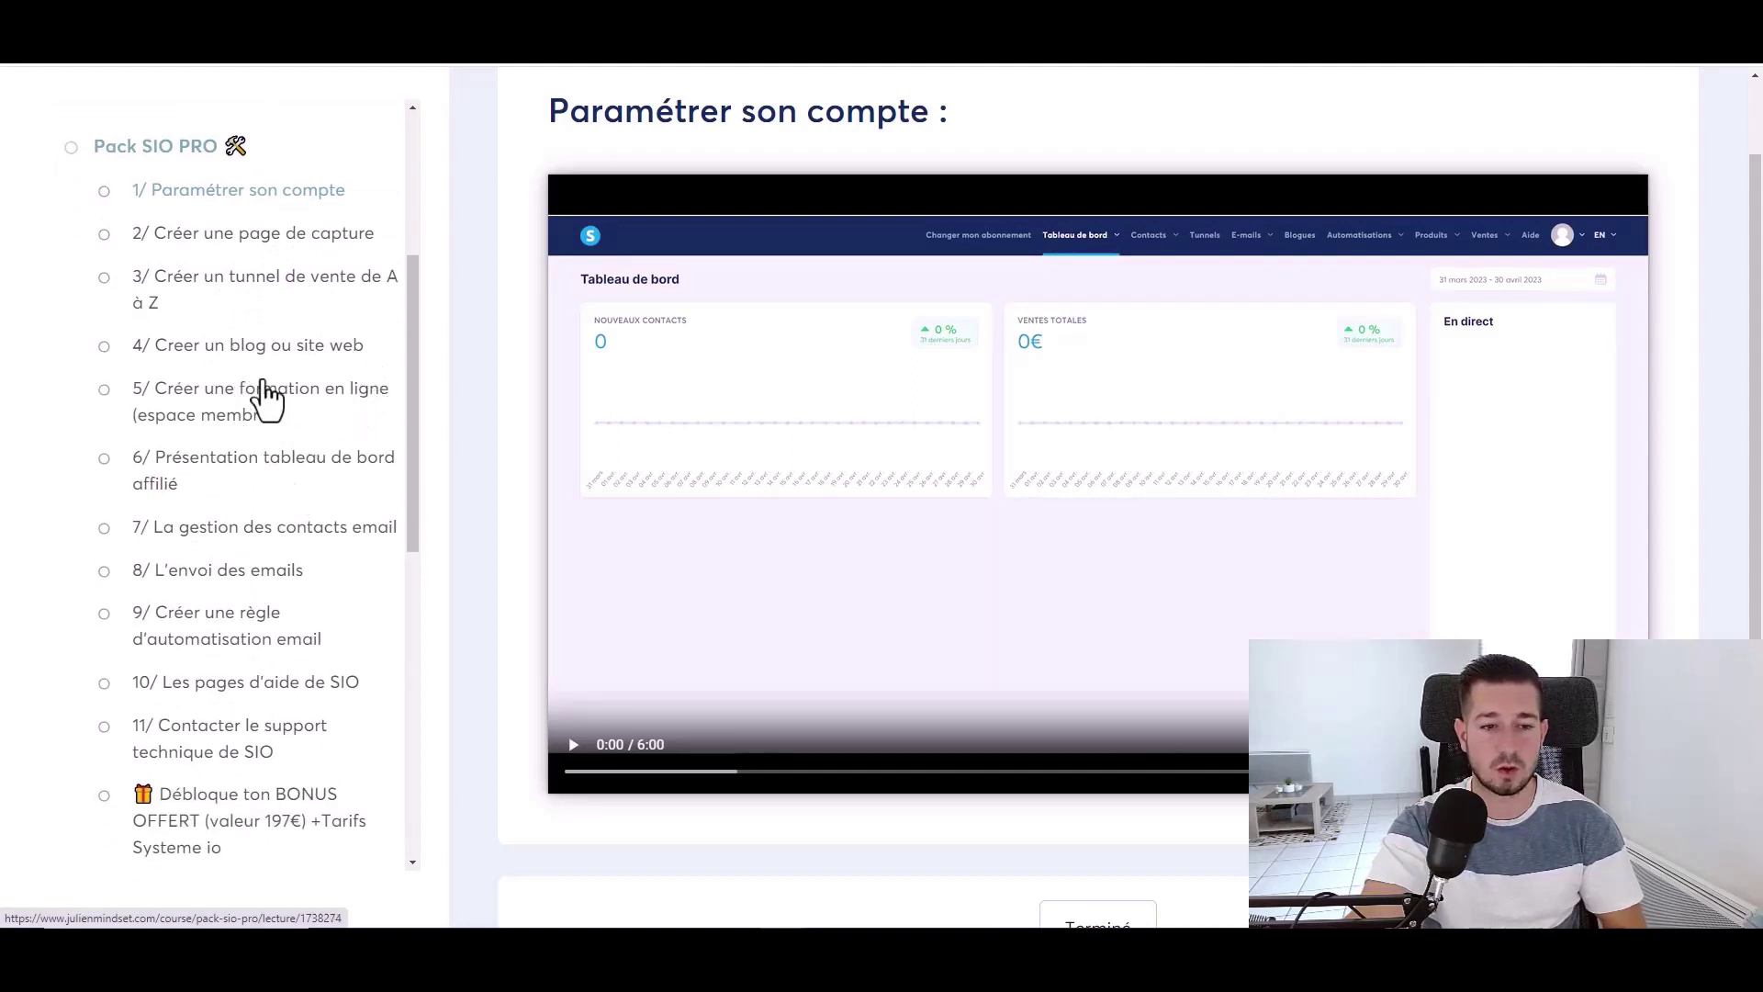
scroll(266, 397, down, 1)
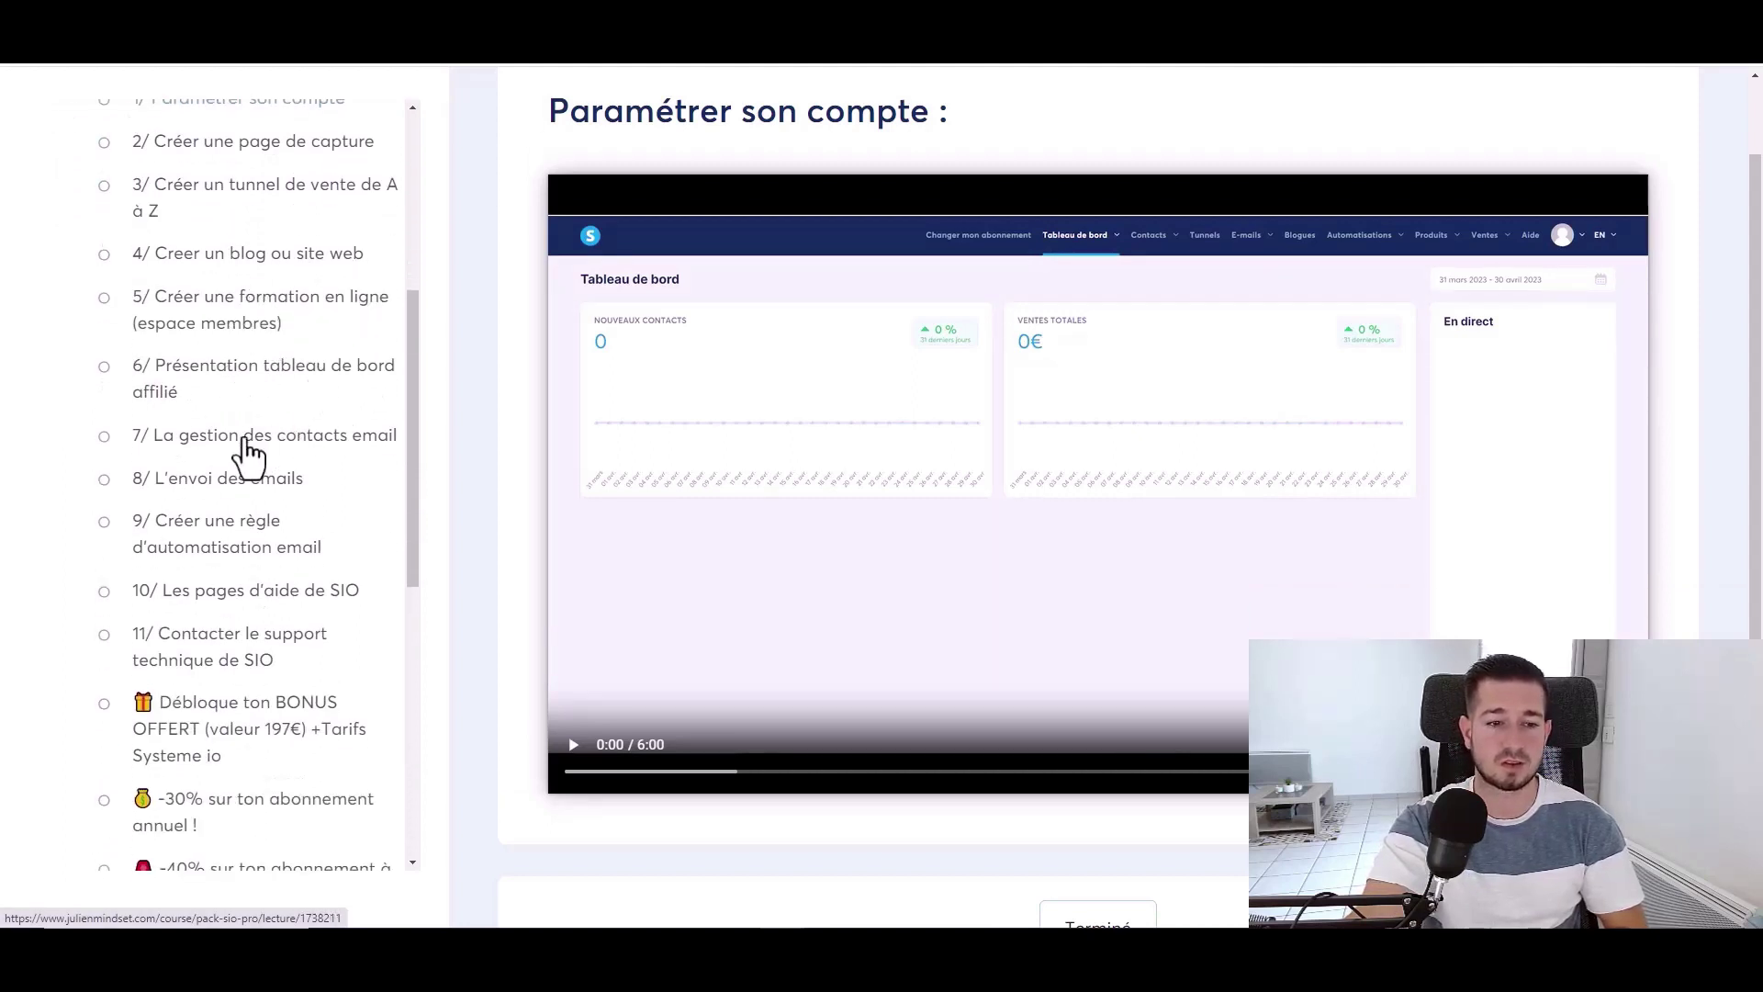
scroll(243, 459, down, 1)
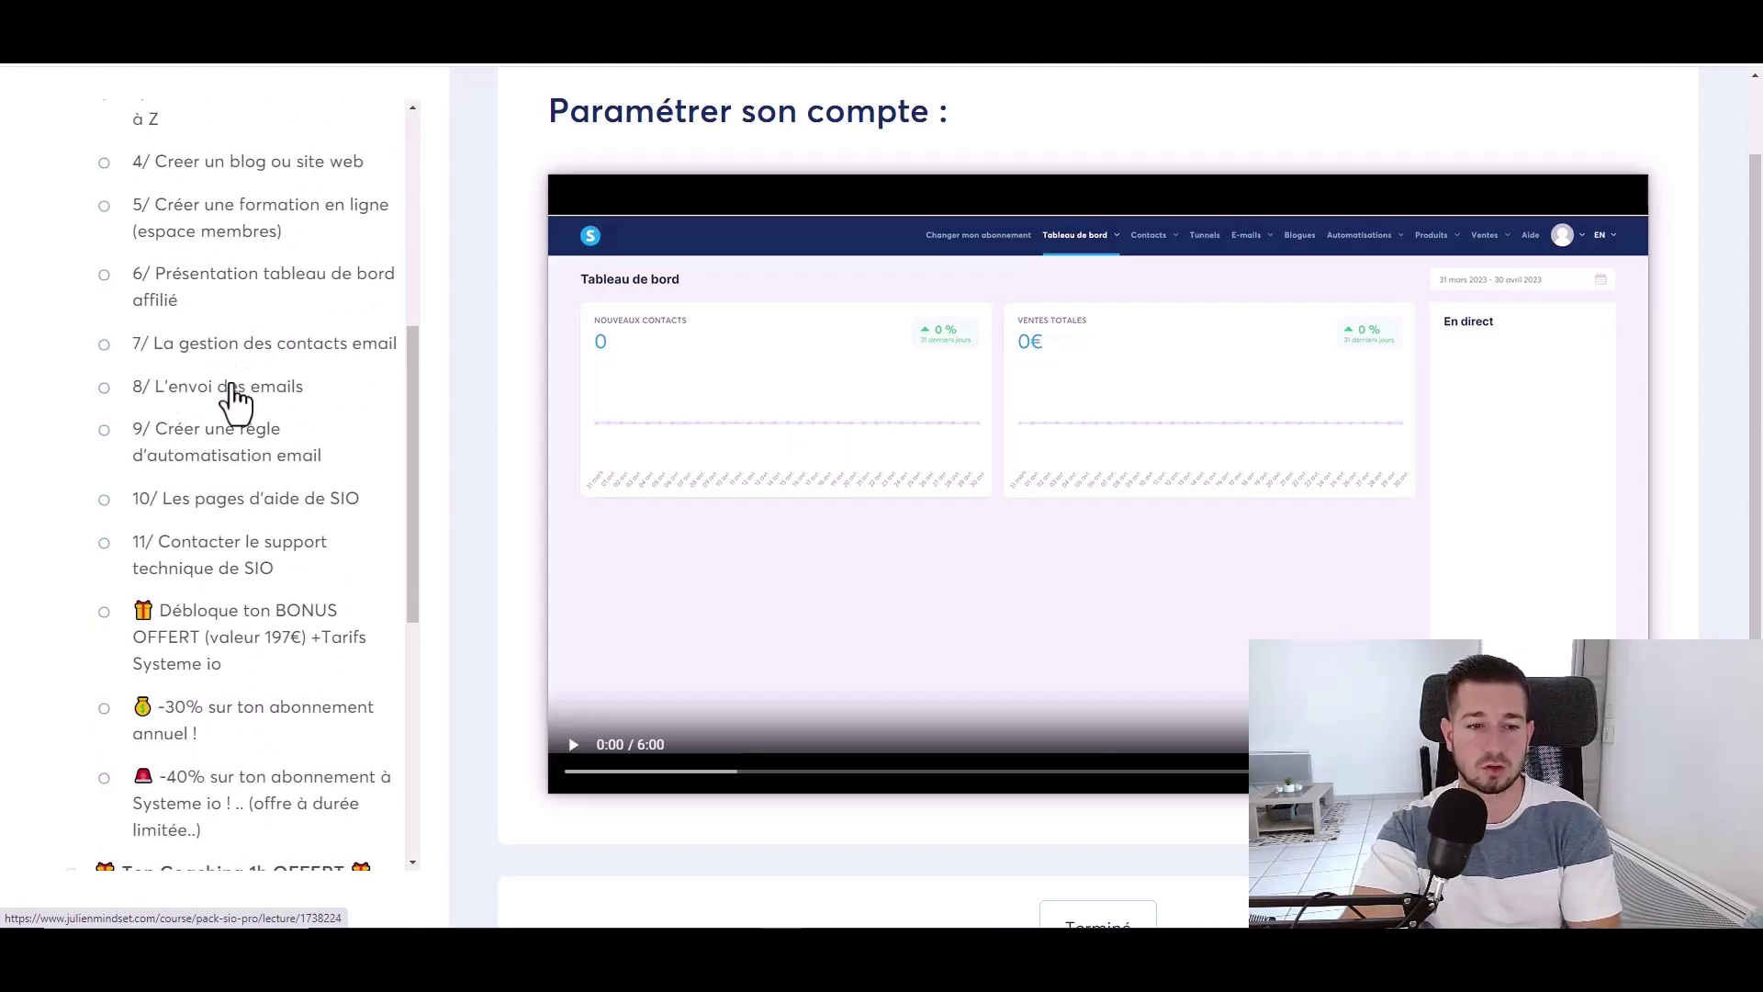
scroll(240, 409, down, 2)
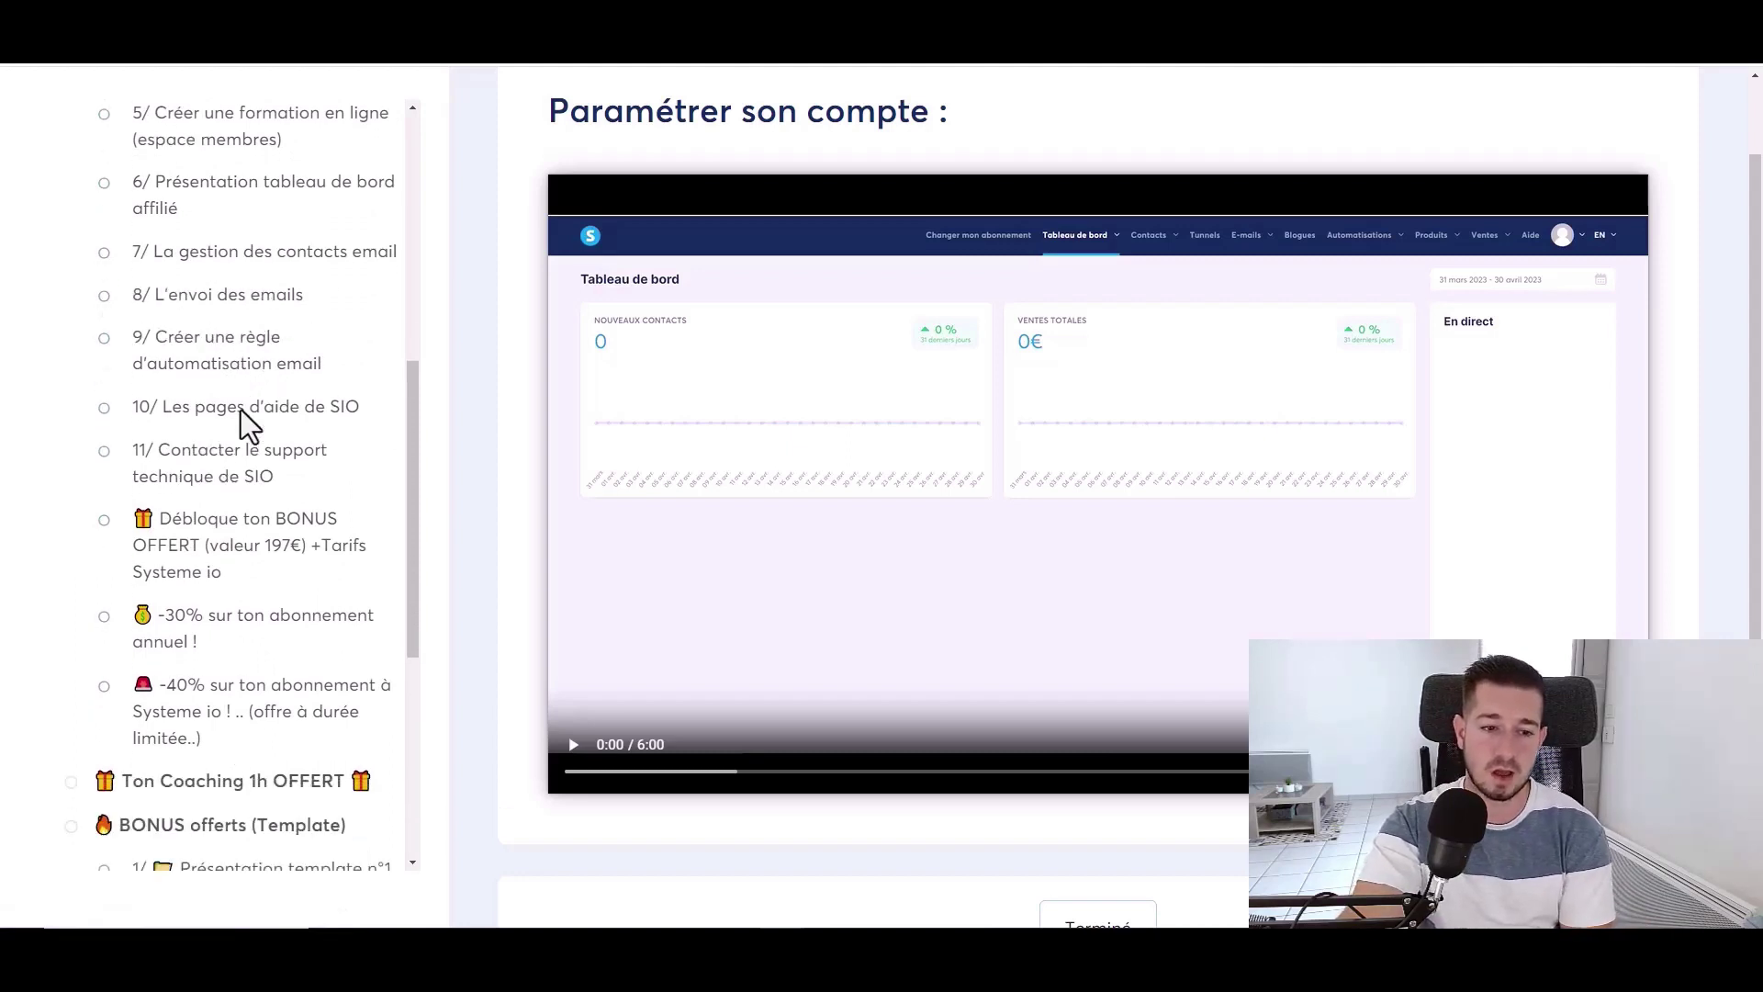
scroll(237, 312, up, 2)
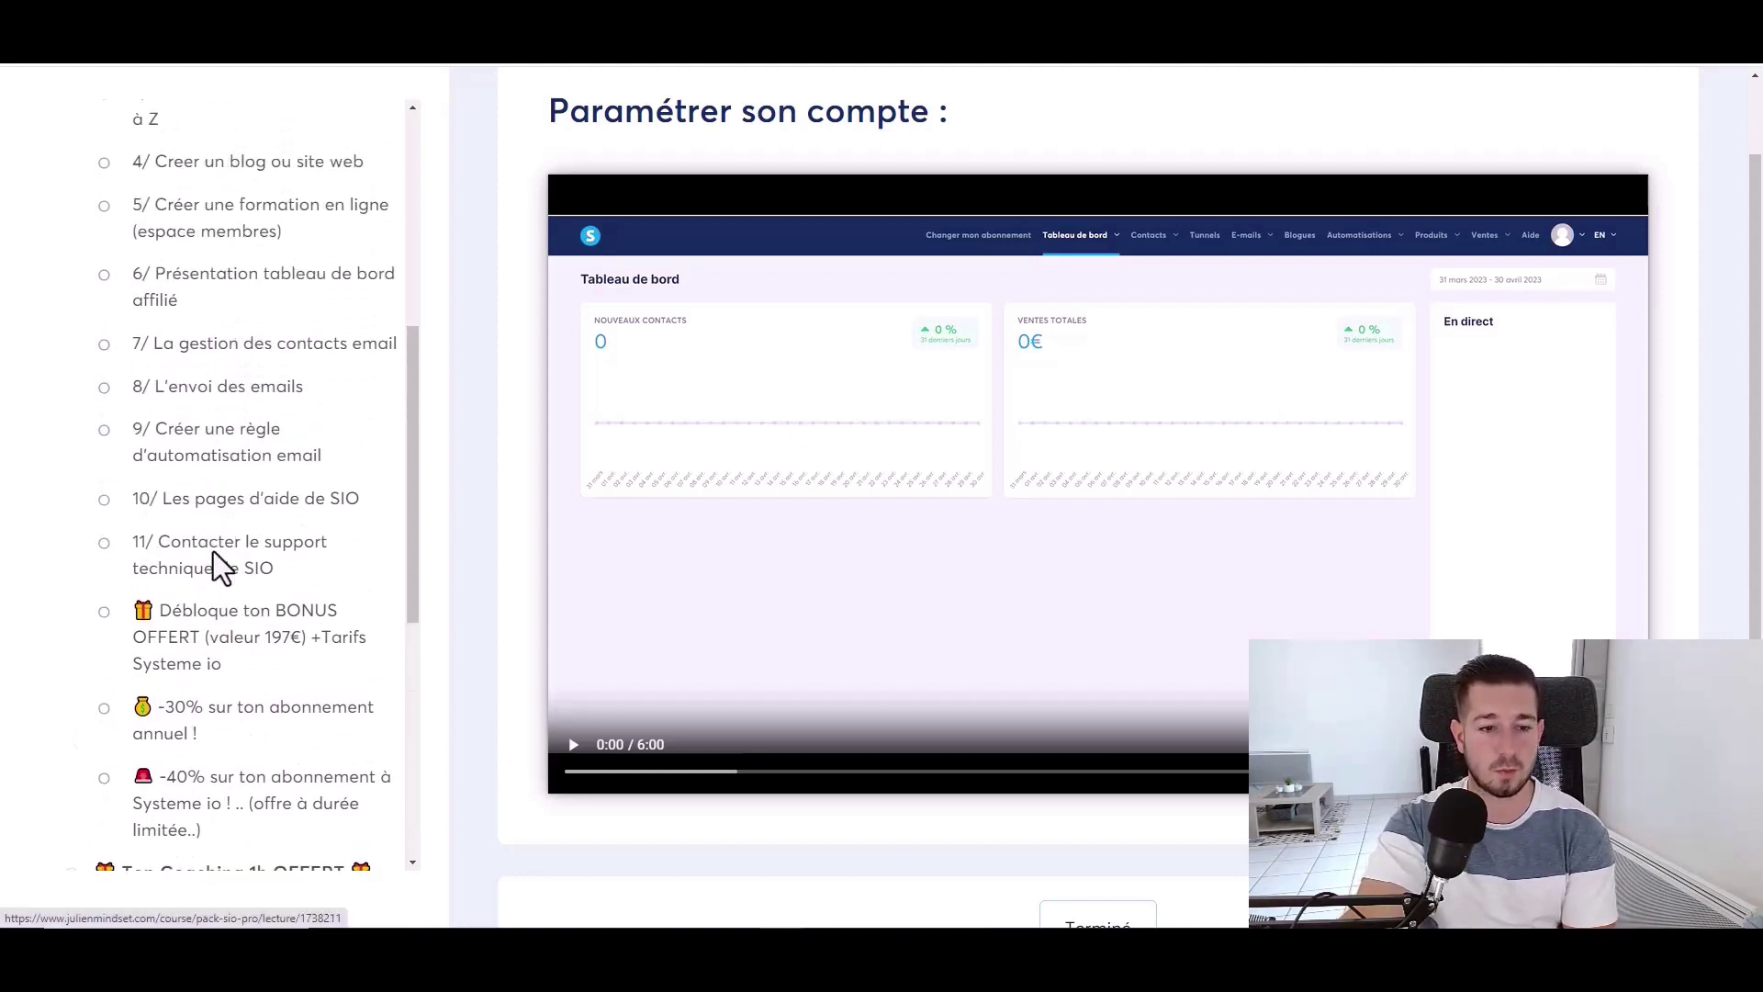
scroll(220, 579, down, 3)
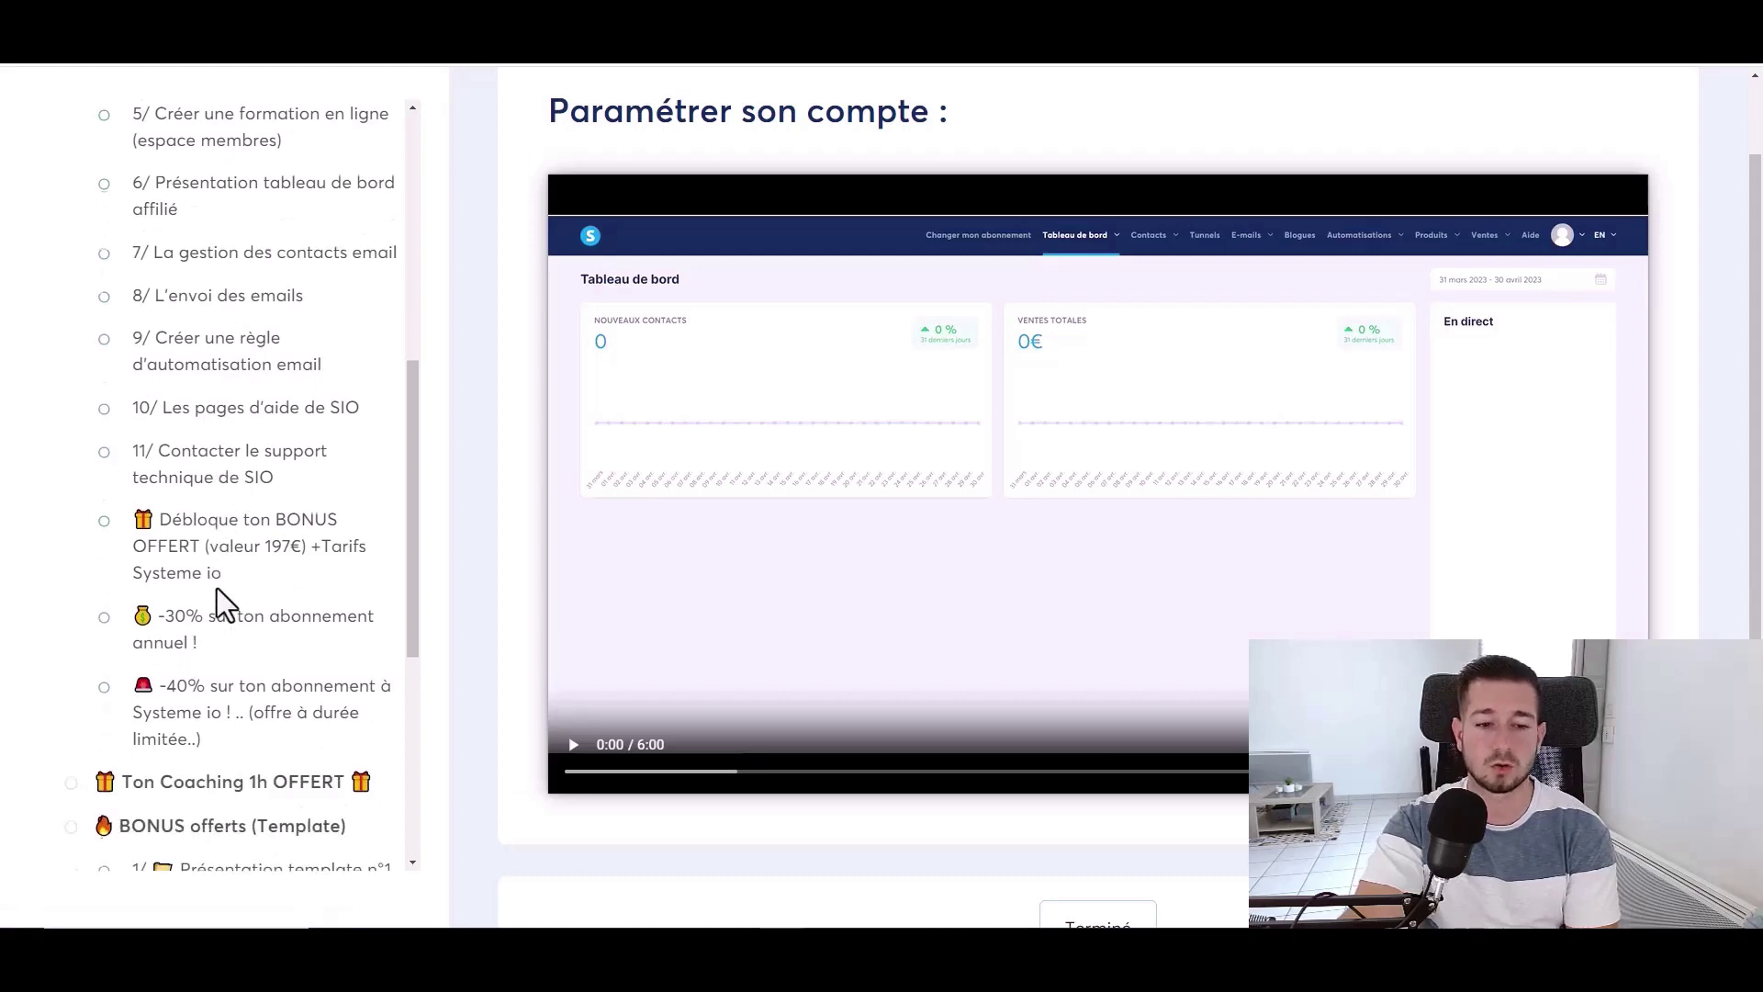
scroll(223, 464, down, 4)
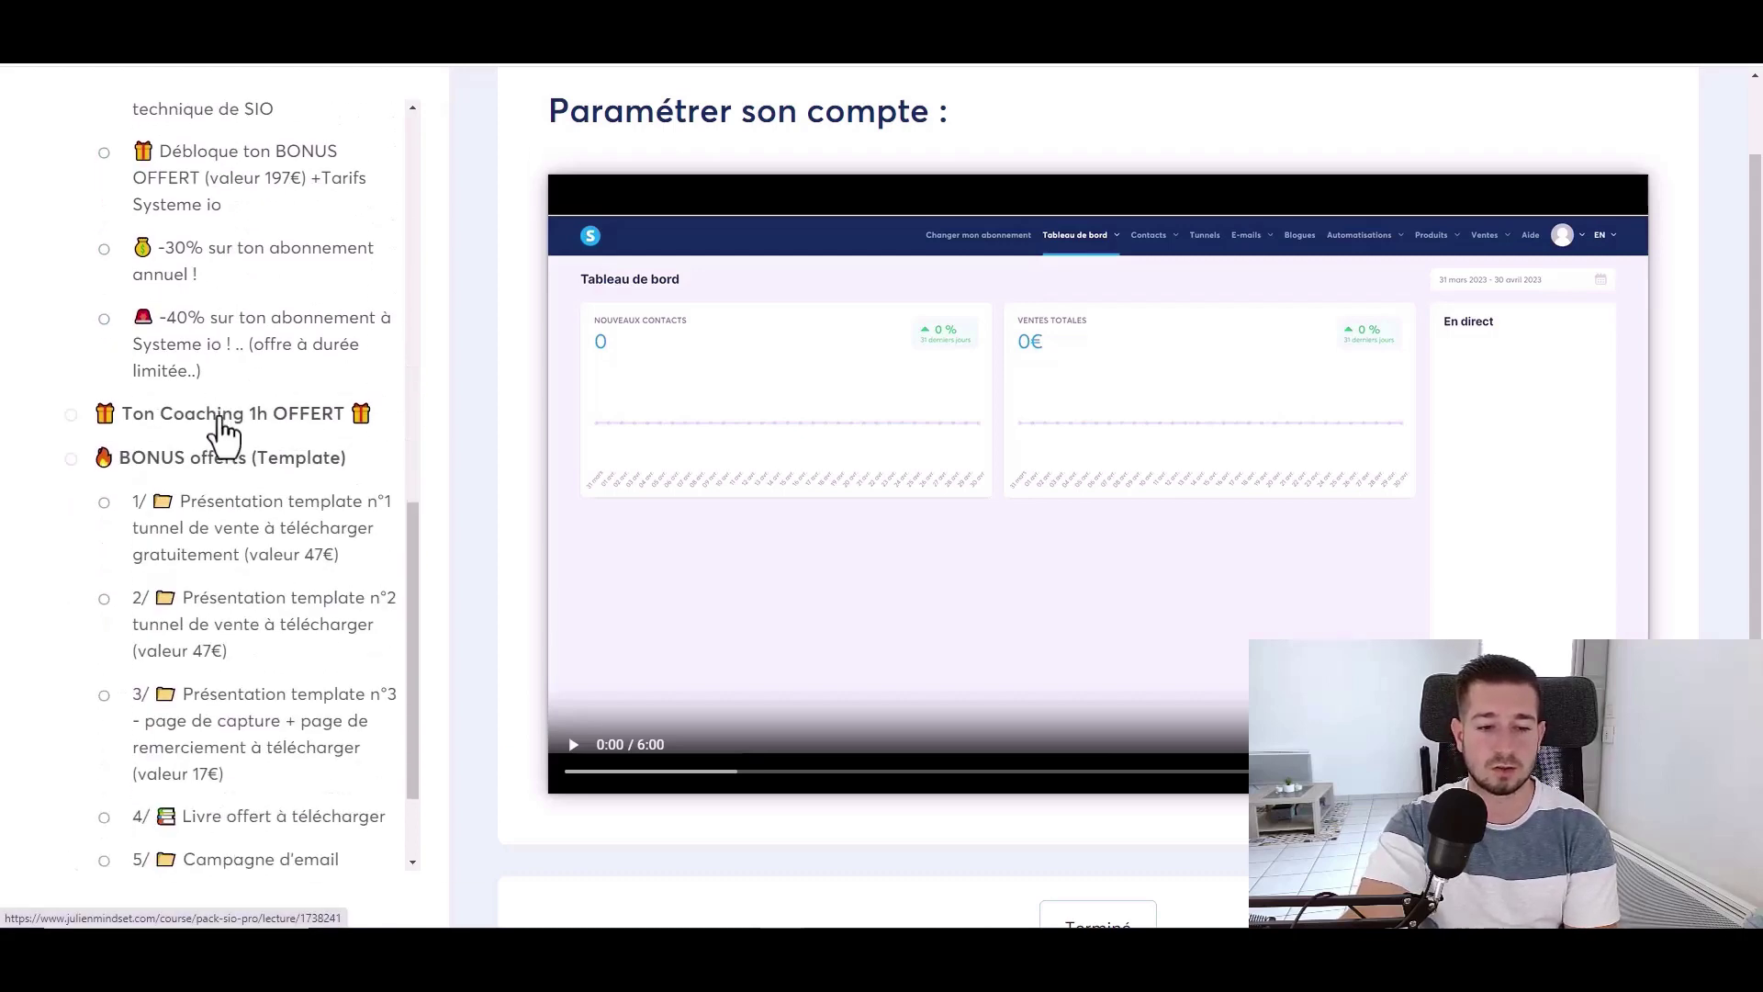
scroll(225, 610, up, 3)
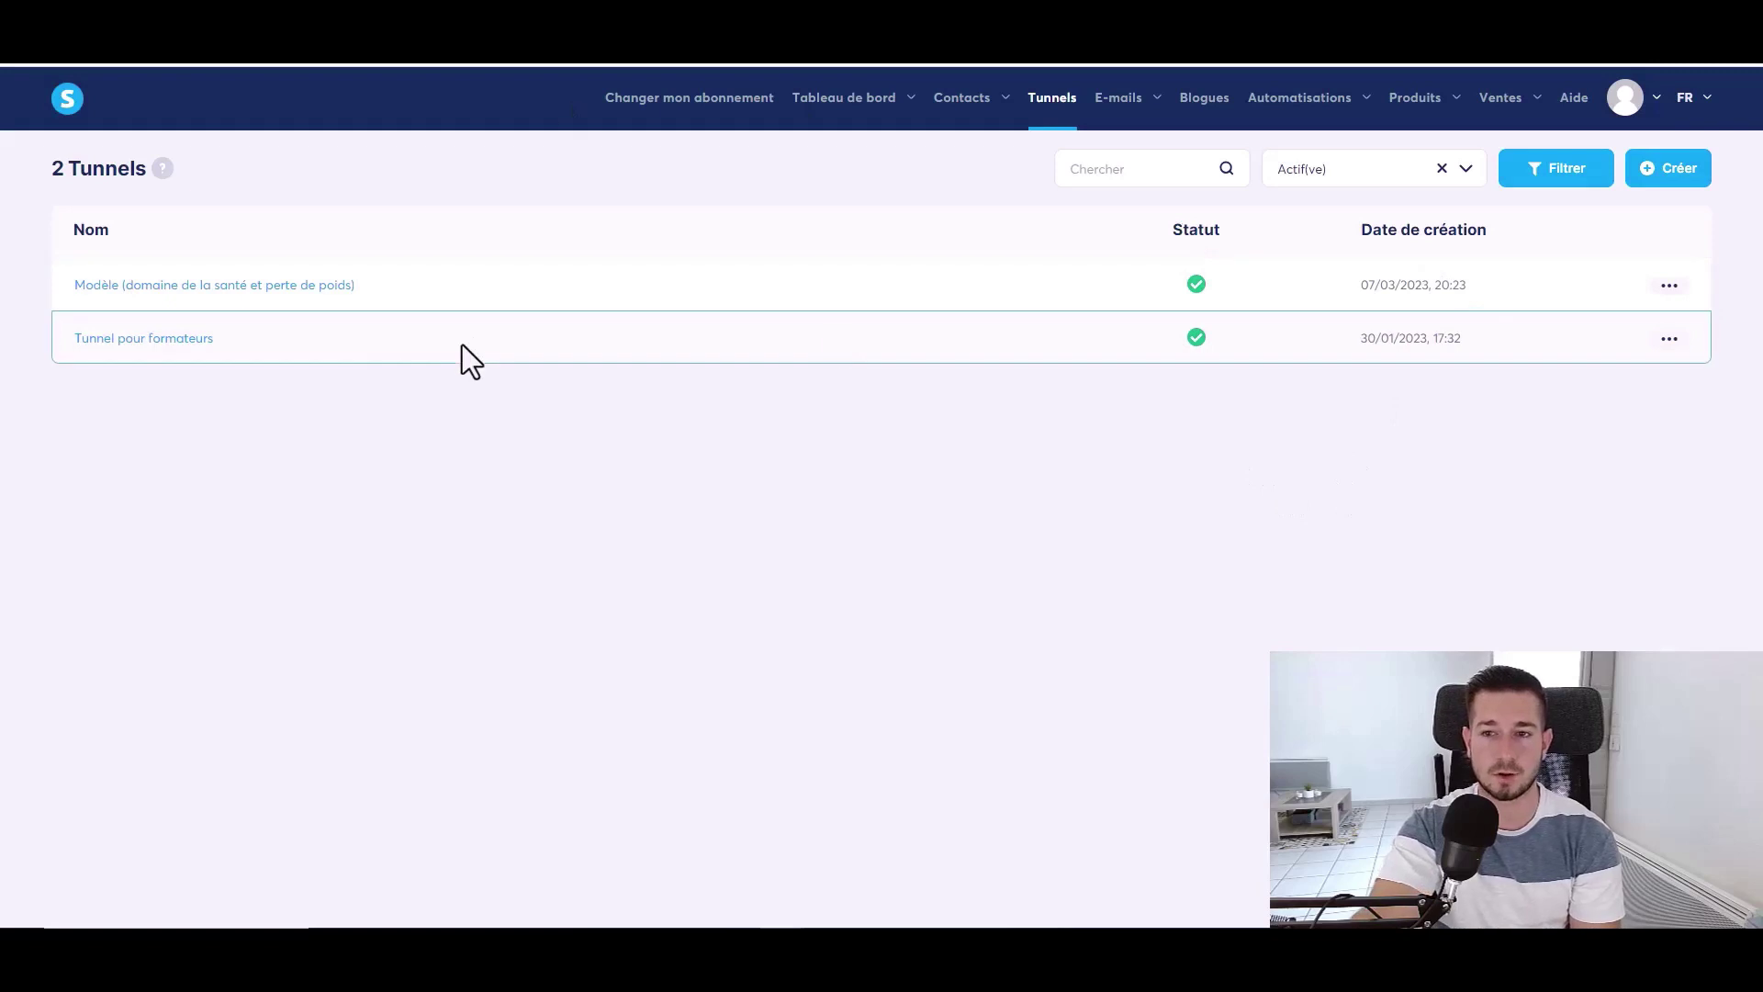
Create a tunnel named "page de vente test" with the goal "Créer un tunnel personnalisé" and save it
click(1653, 175)
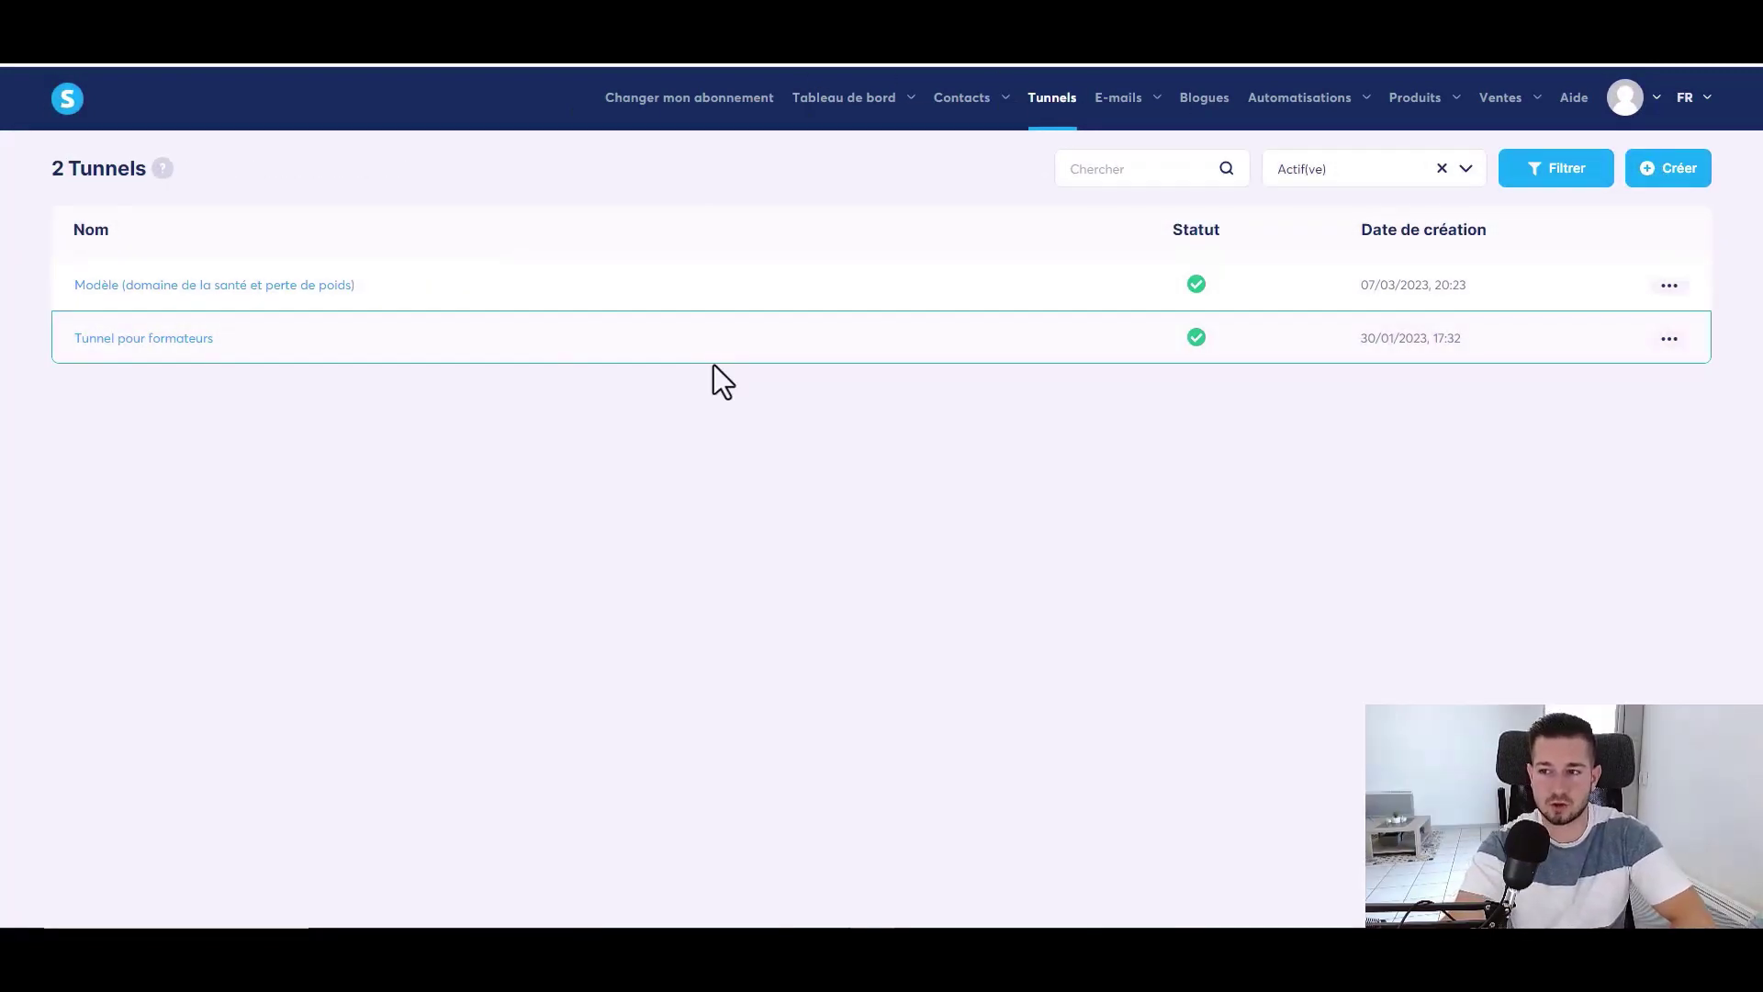
click(1658, 186)
click(703, 321)
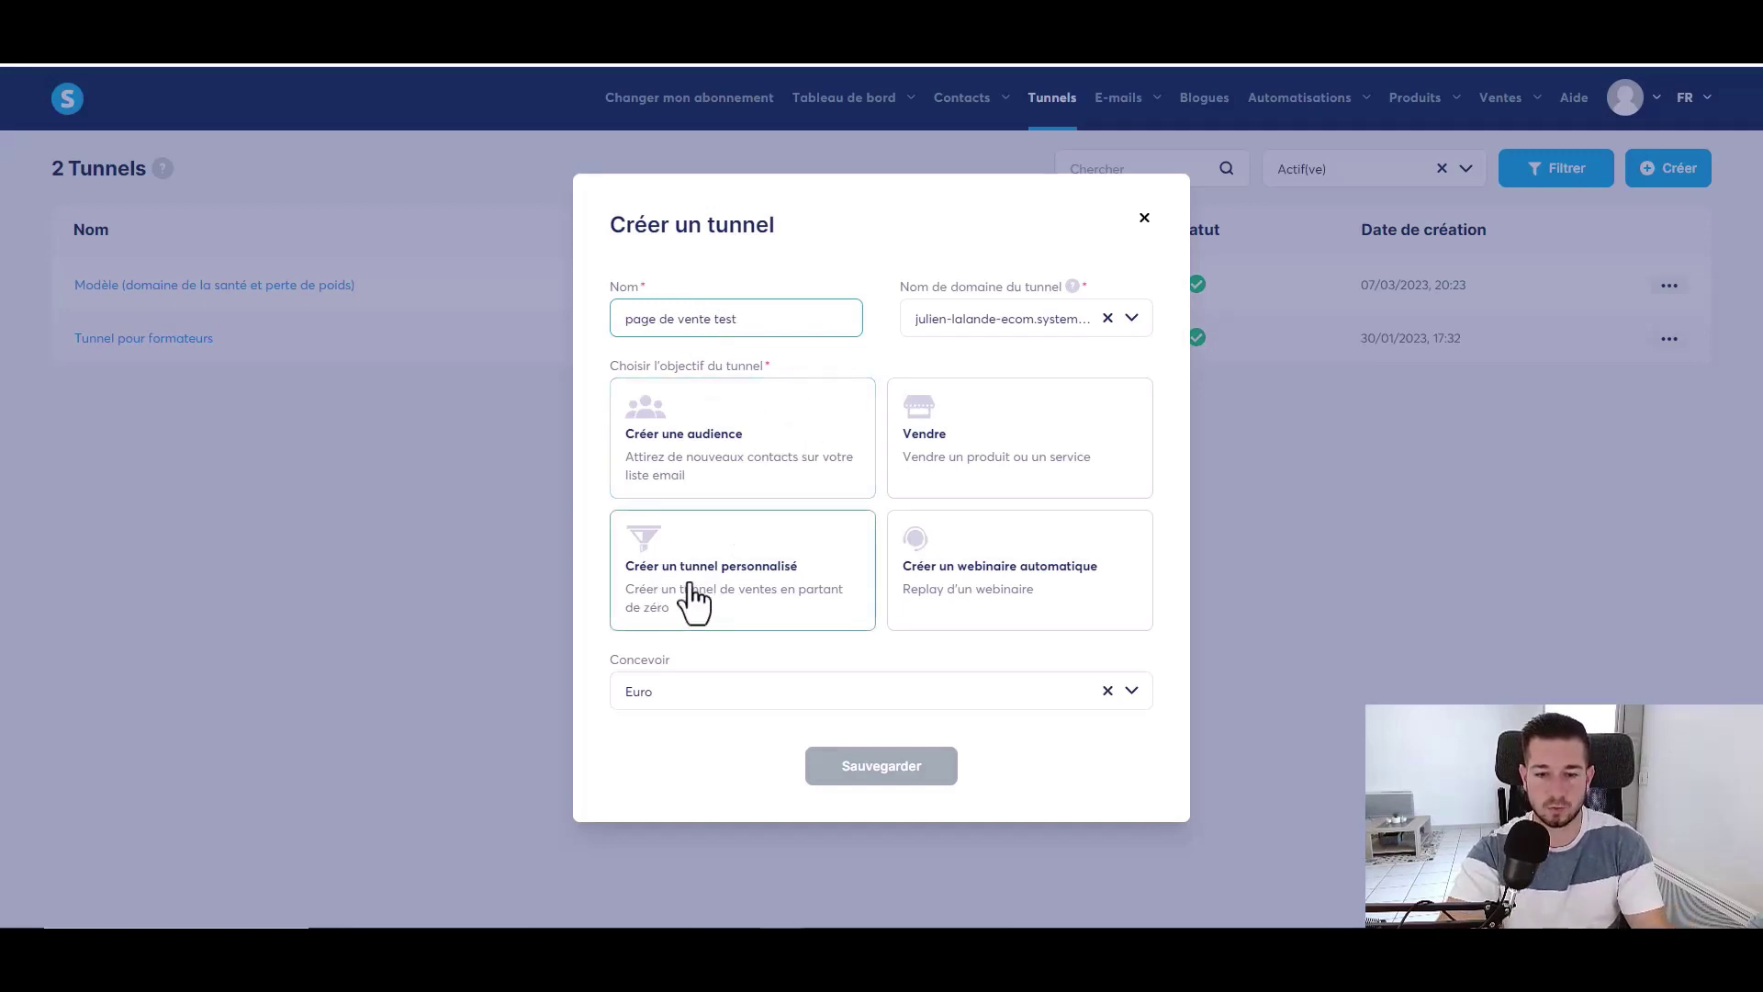
click(758, 595)
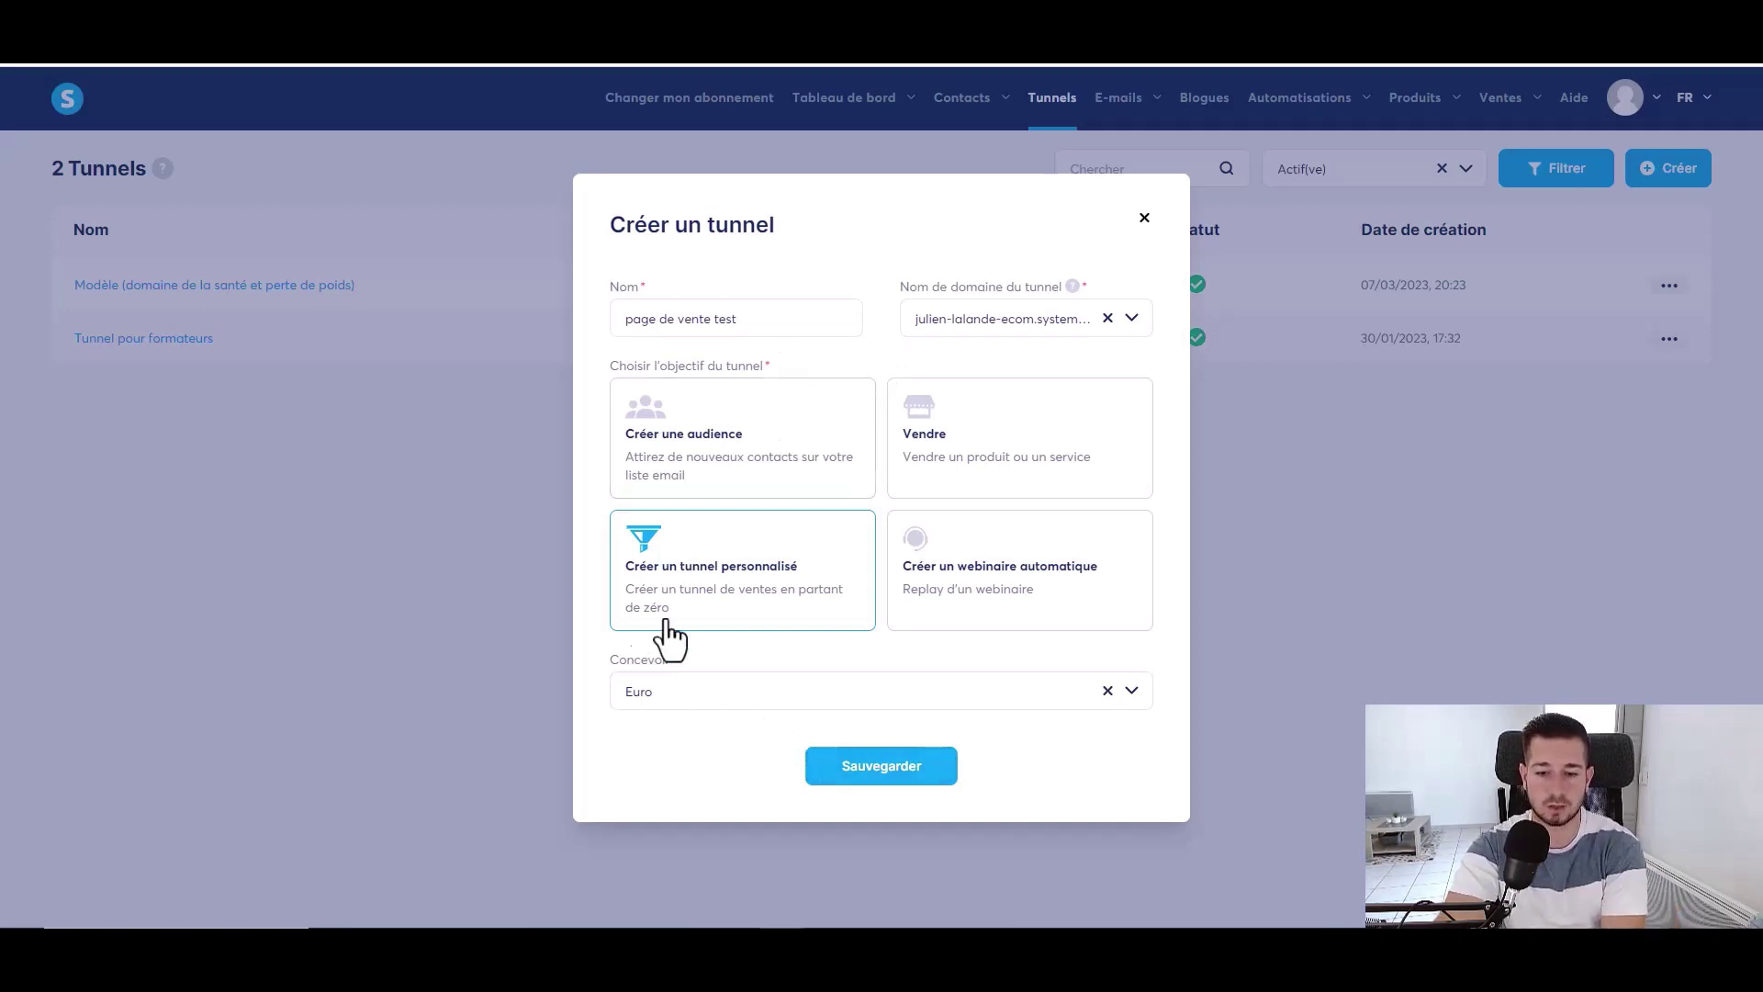
click(888, 771)
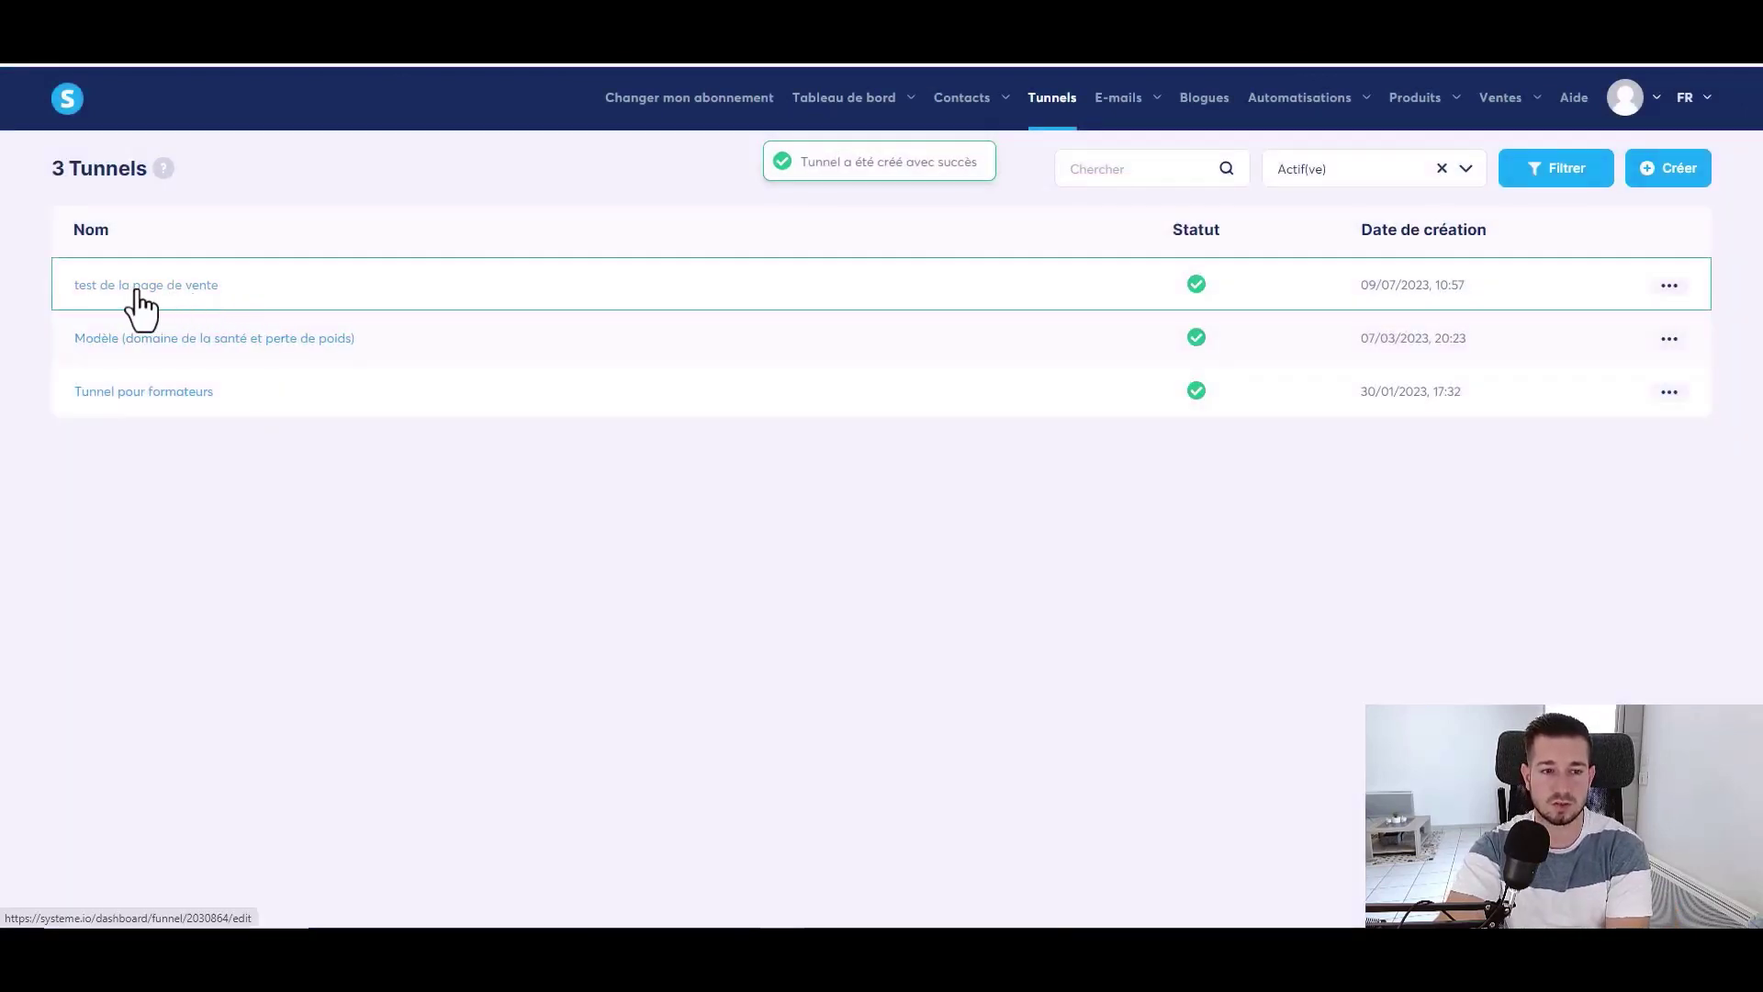
Open the new tunnel and add a step named "page de vente" of type "Page de vente"
click(138, 286)
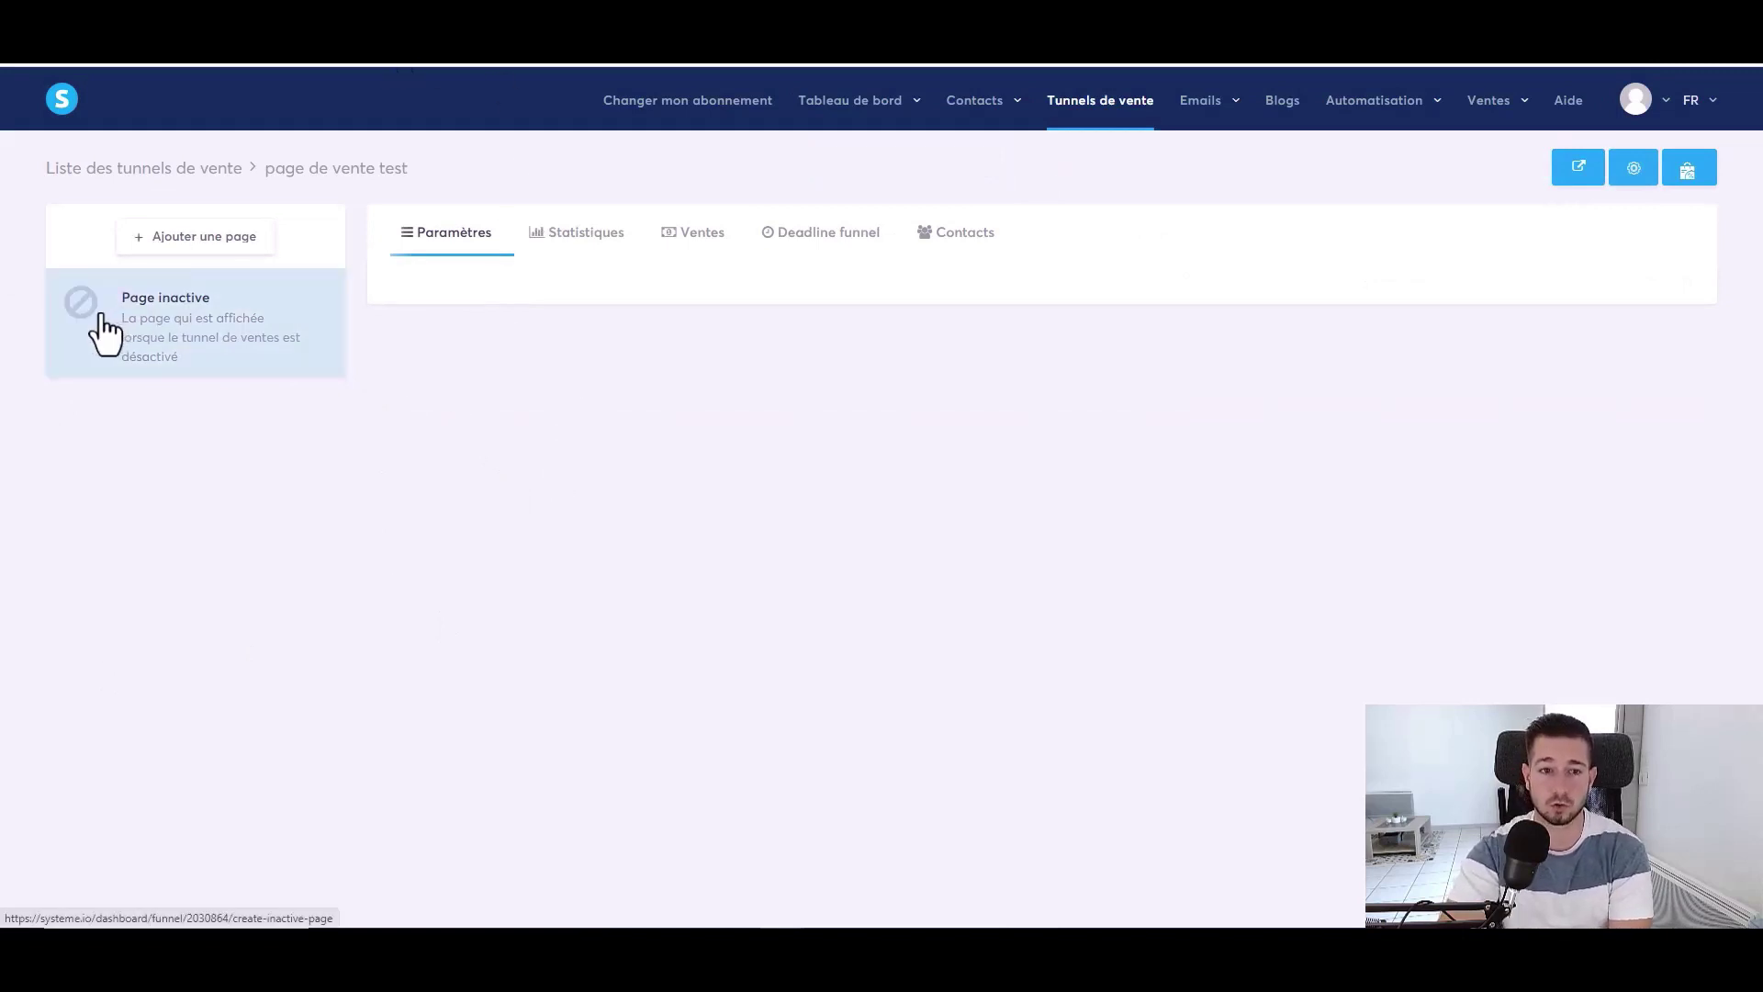
click(142, 248)
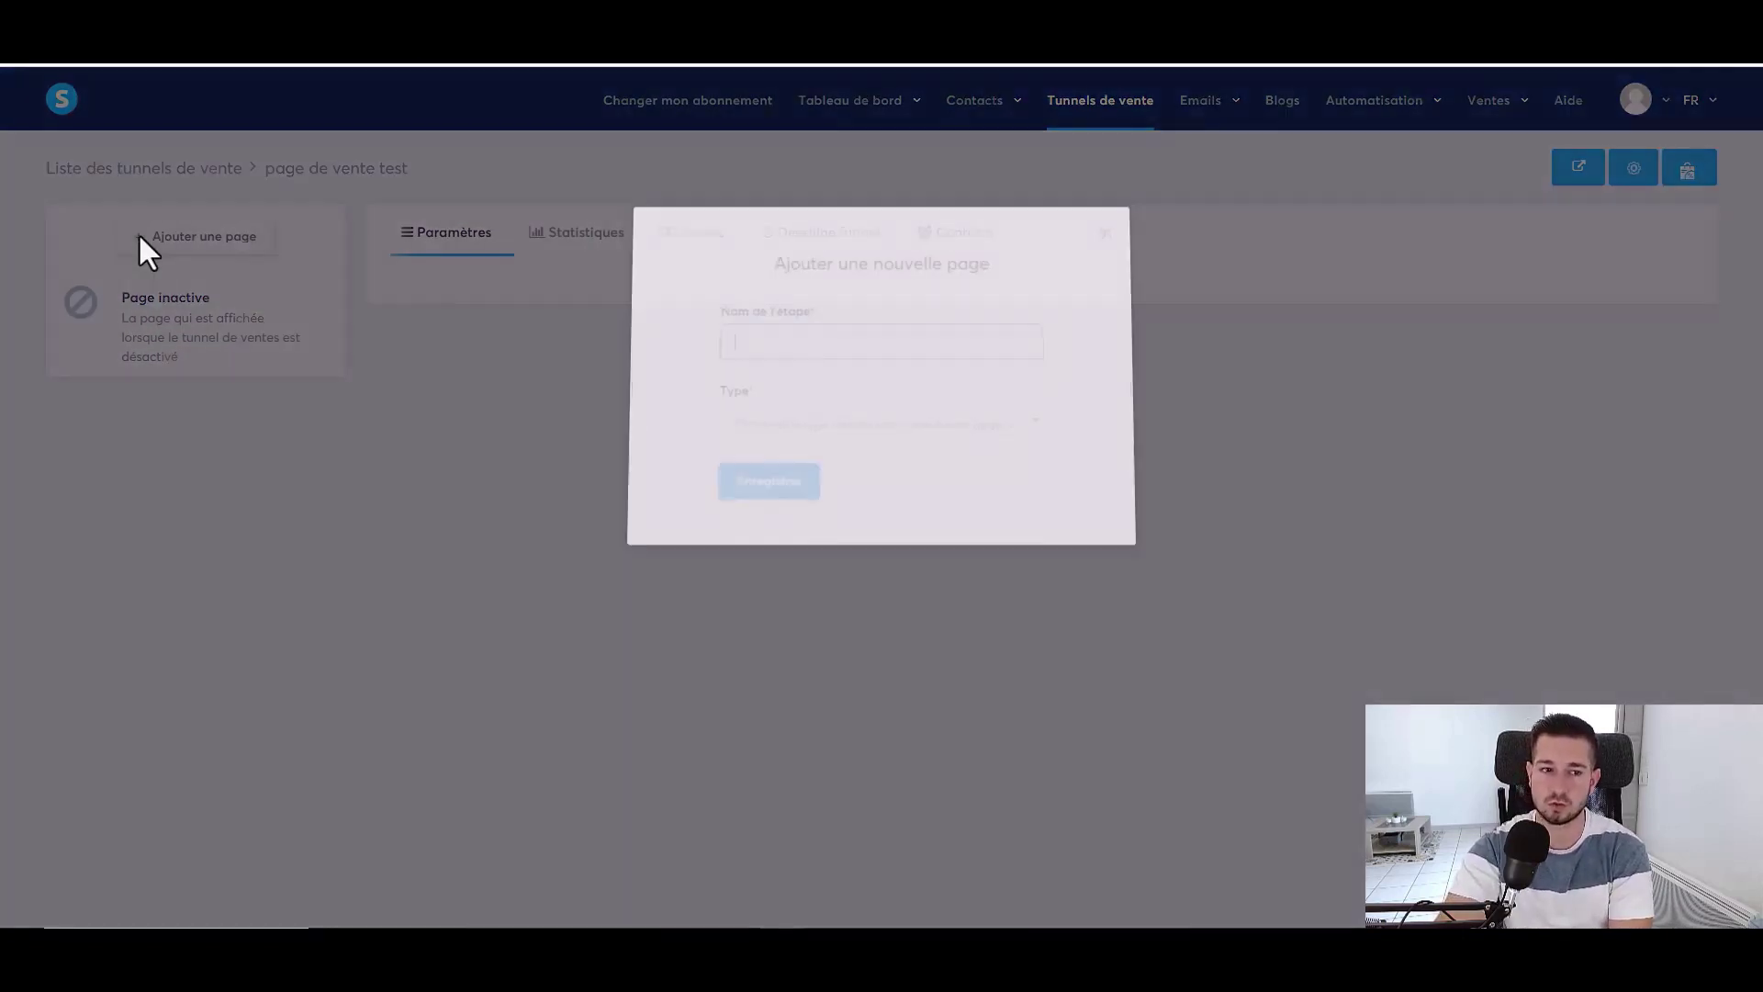
text(p)
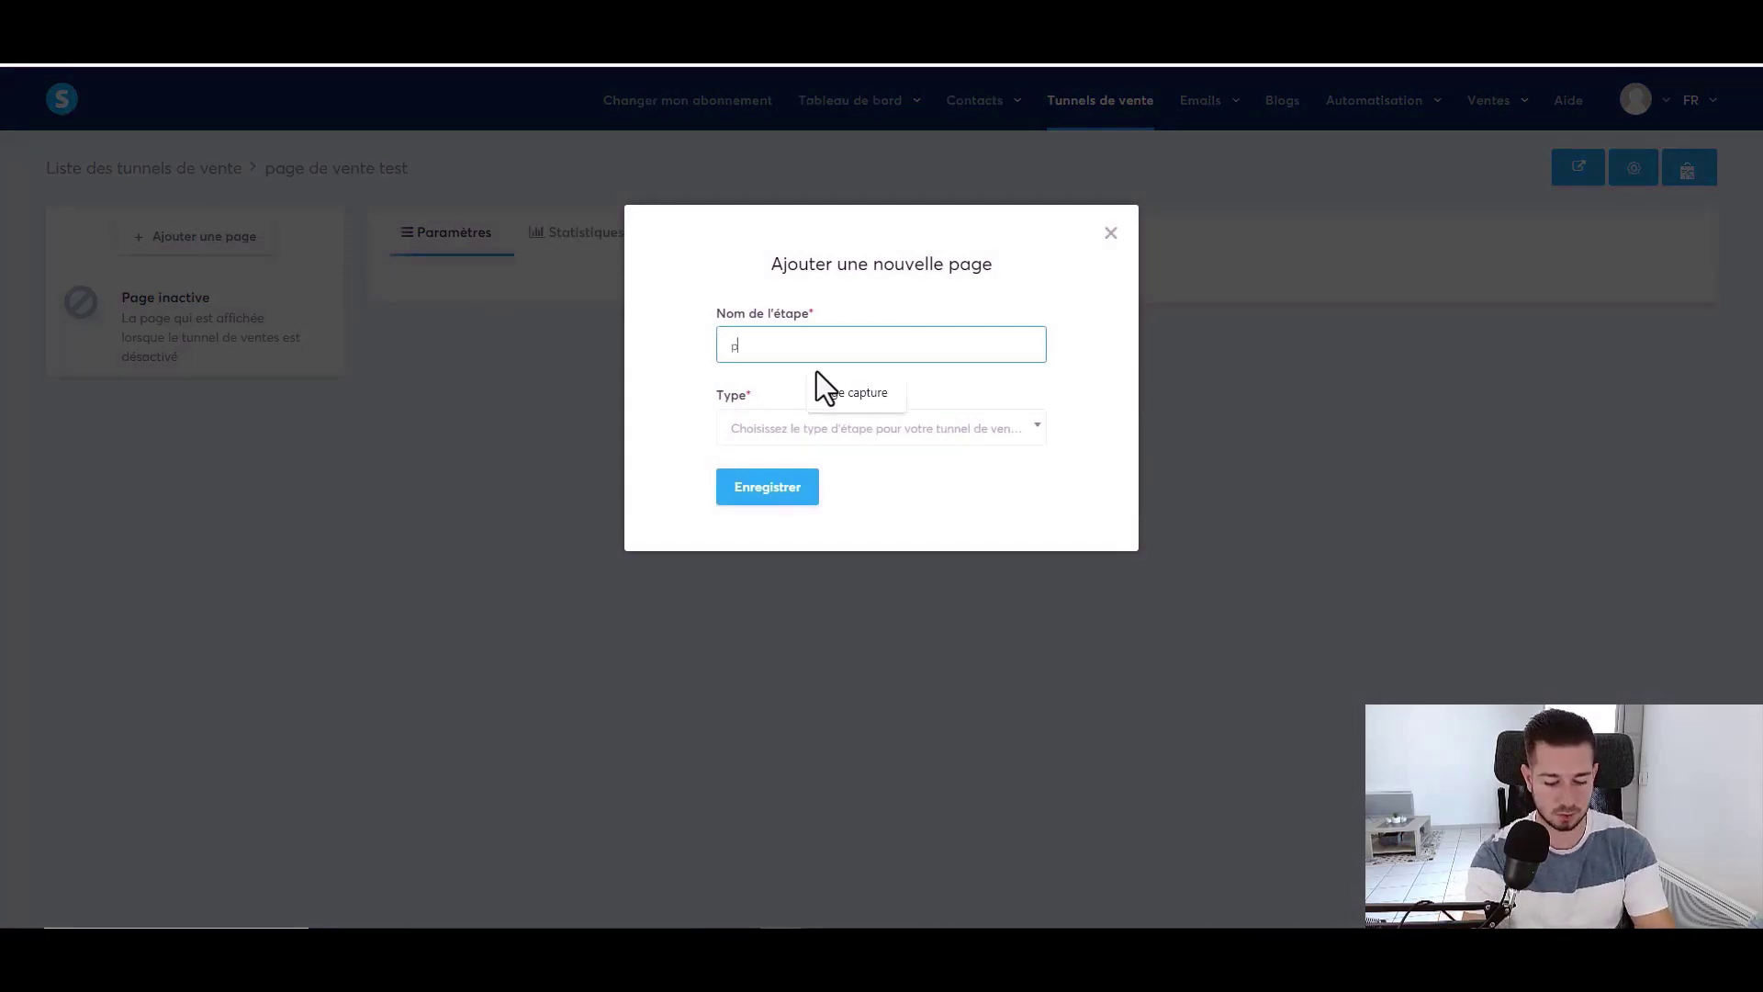
text(age de vente)
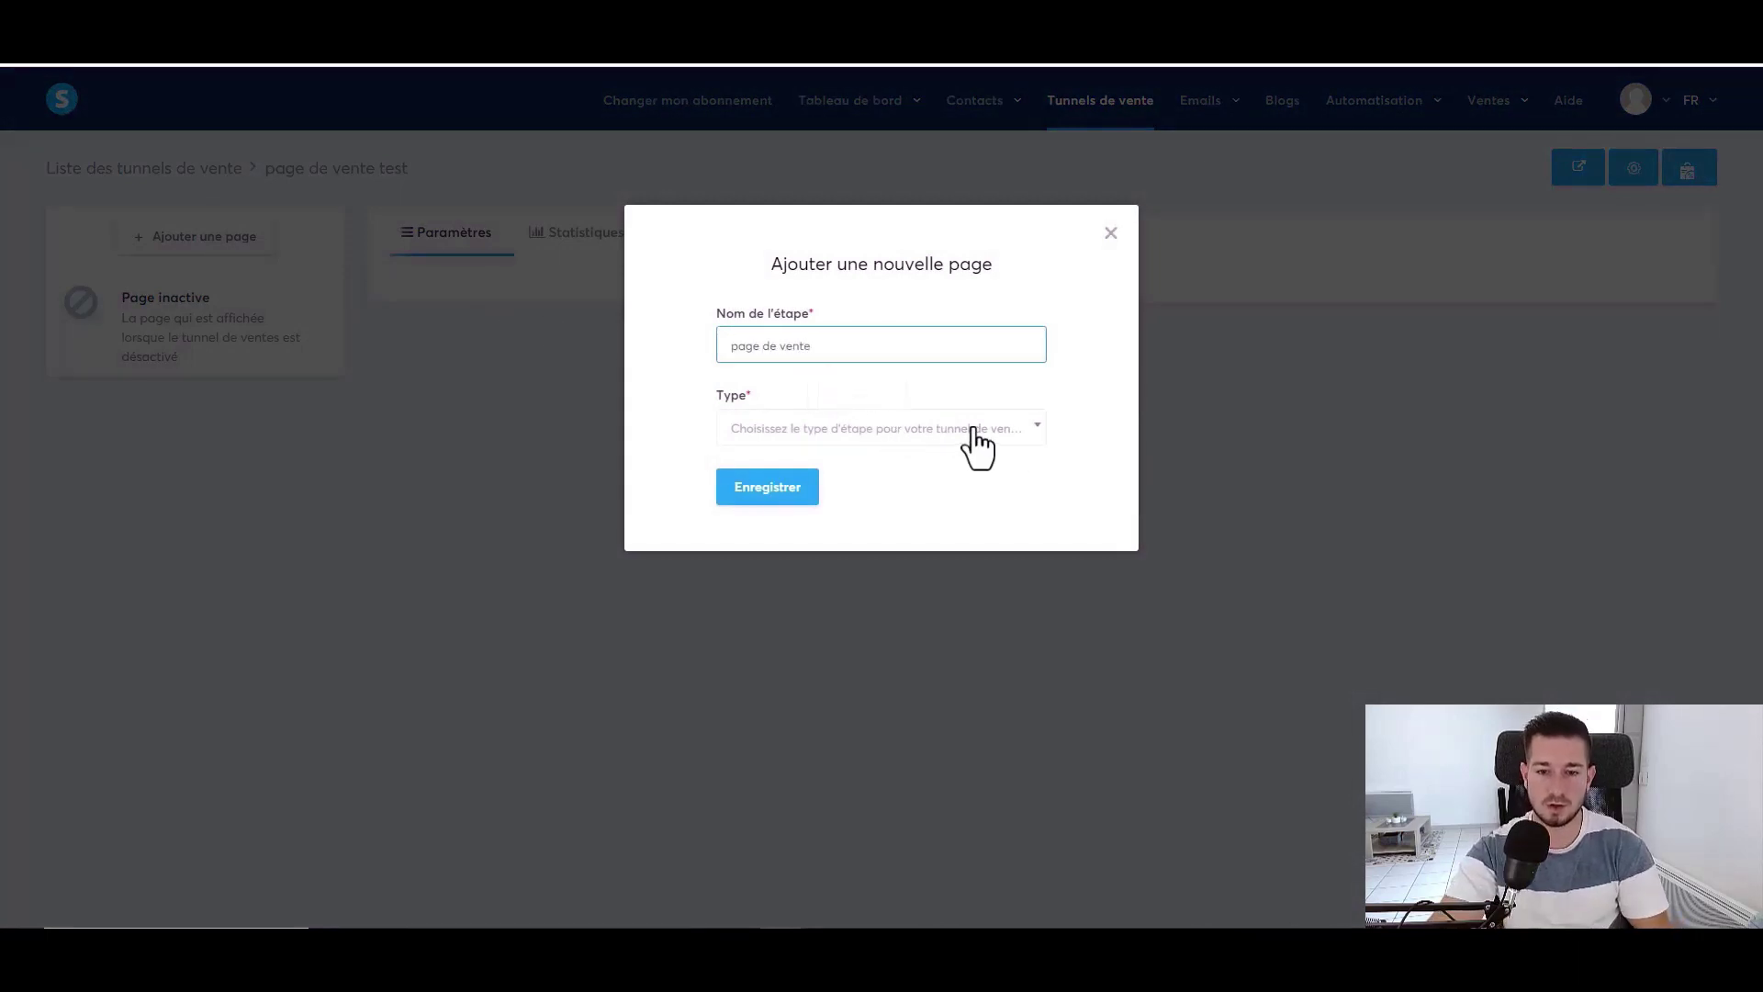
click(1036, 430)
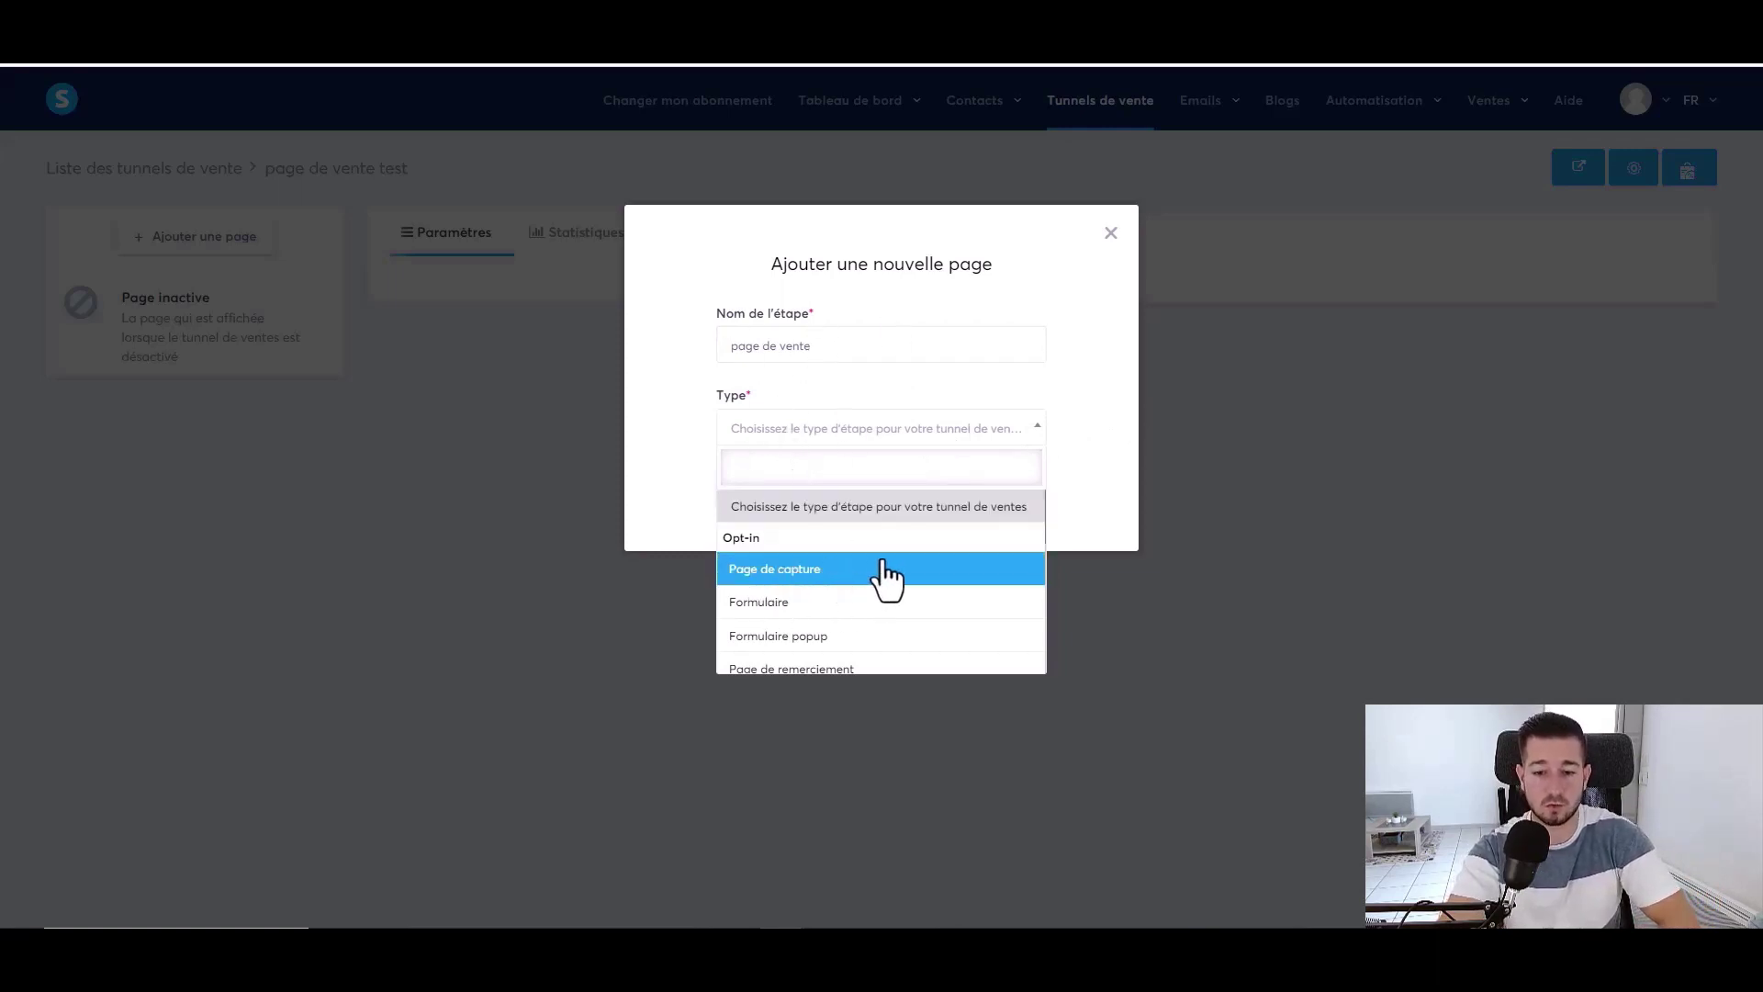
scroll(884, 563, down, 2)
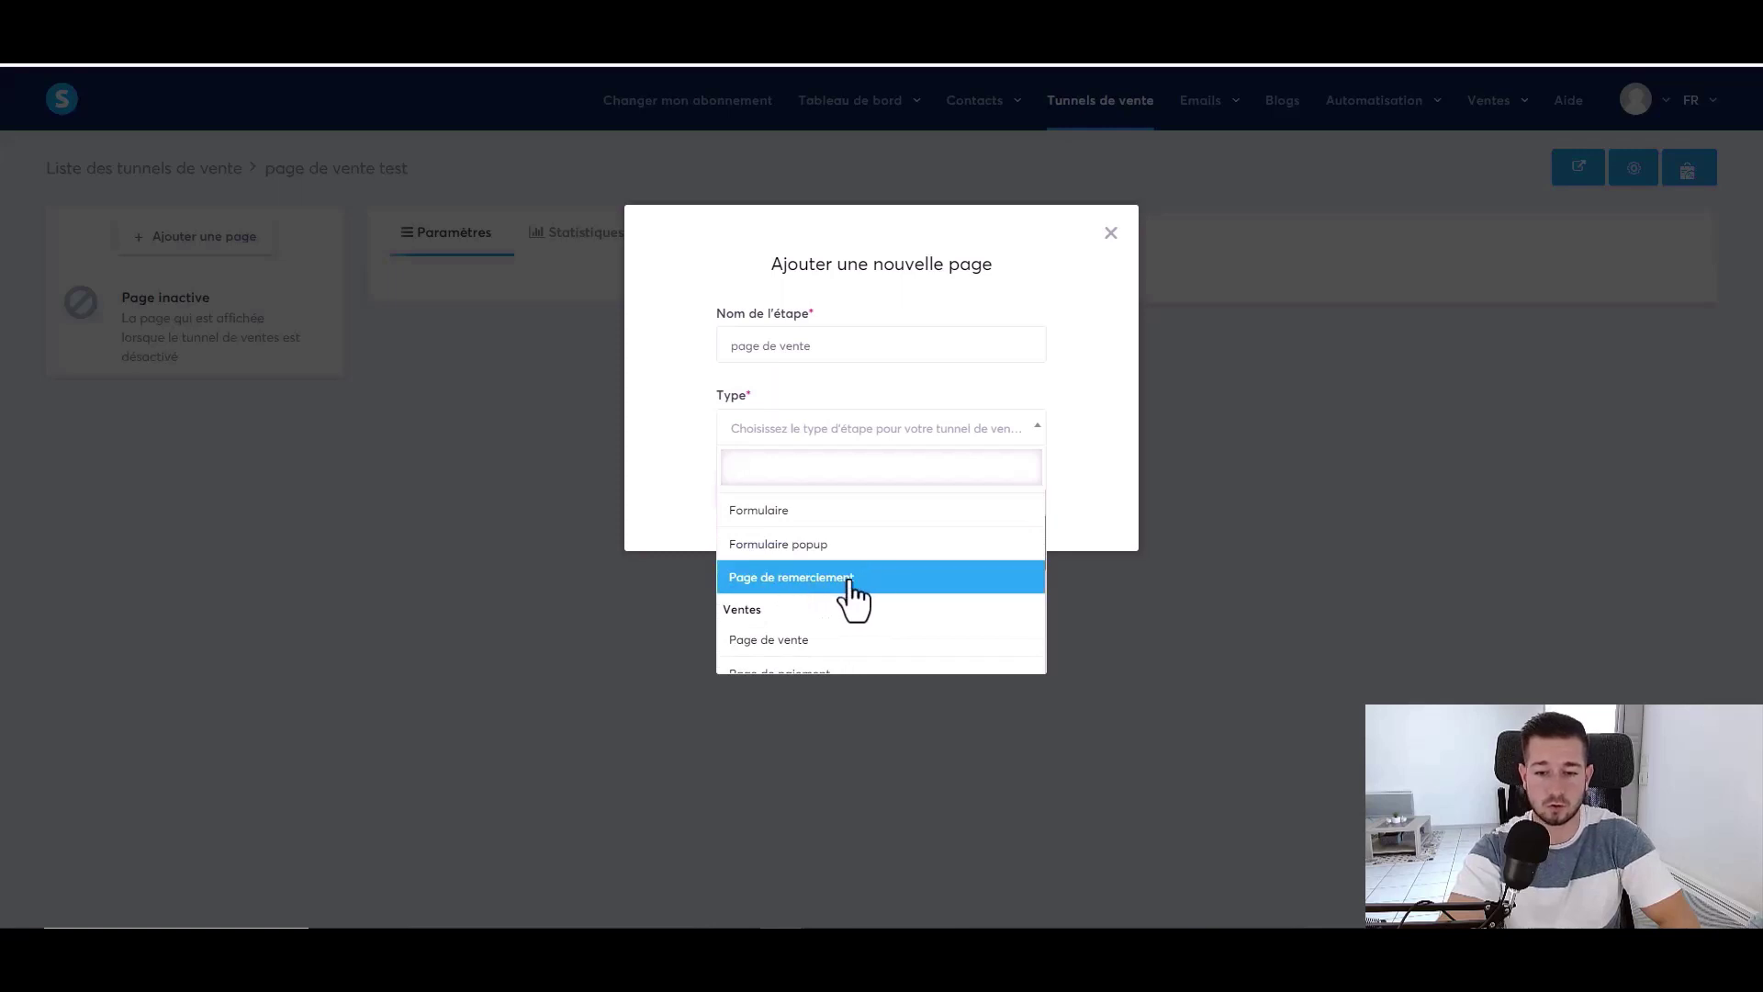
scroll(827, 584, down, 2)
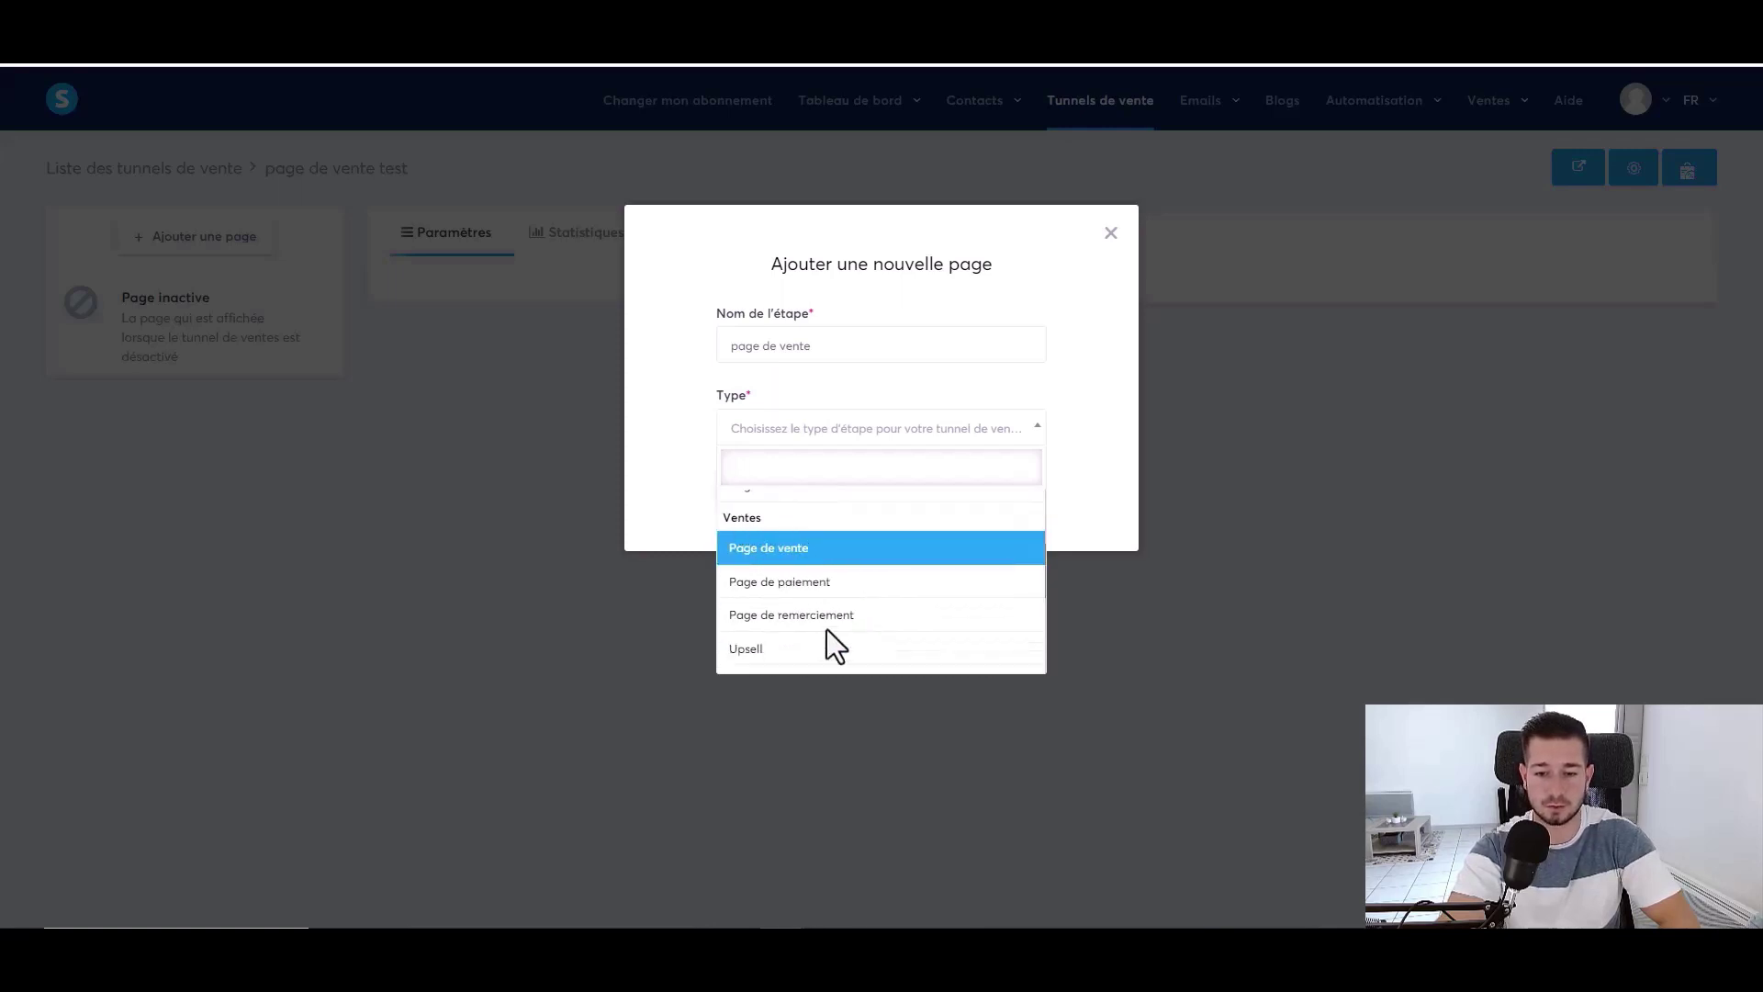
click(804, 551)
click(772, 486)
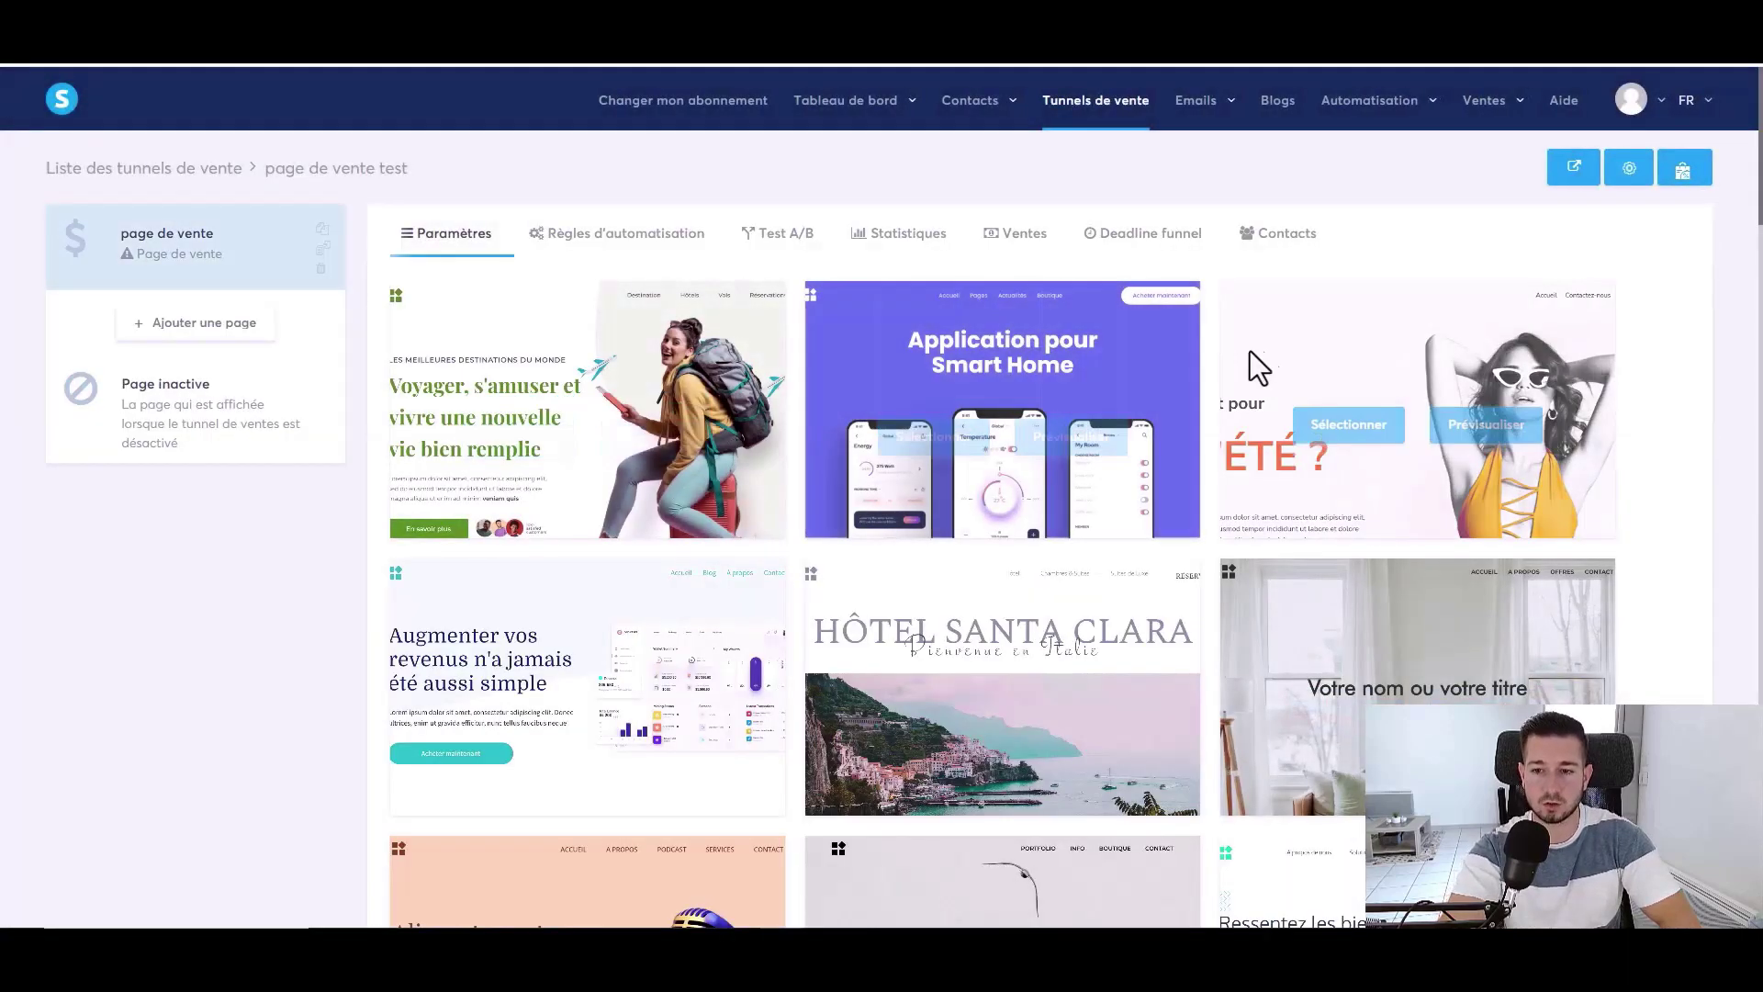
Choose the sales page template headed "La nouvelle solution tout en un" with the embedded video
scroll(1369, 551, down, 2)
scroll(946, 578, up, 2)
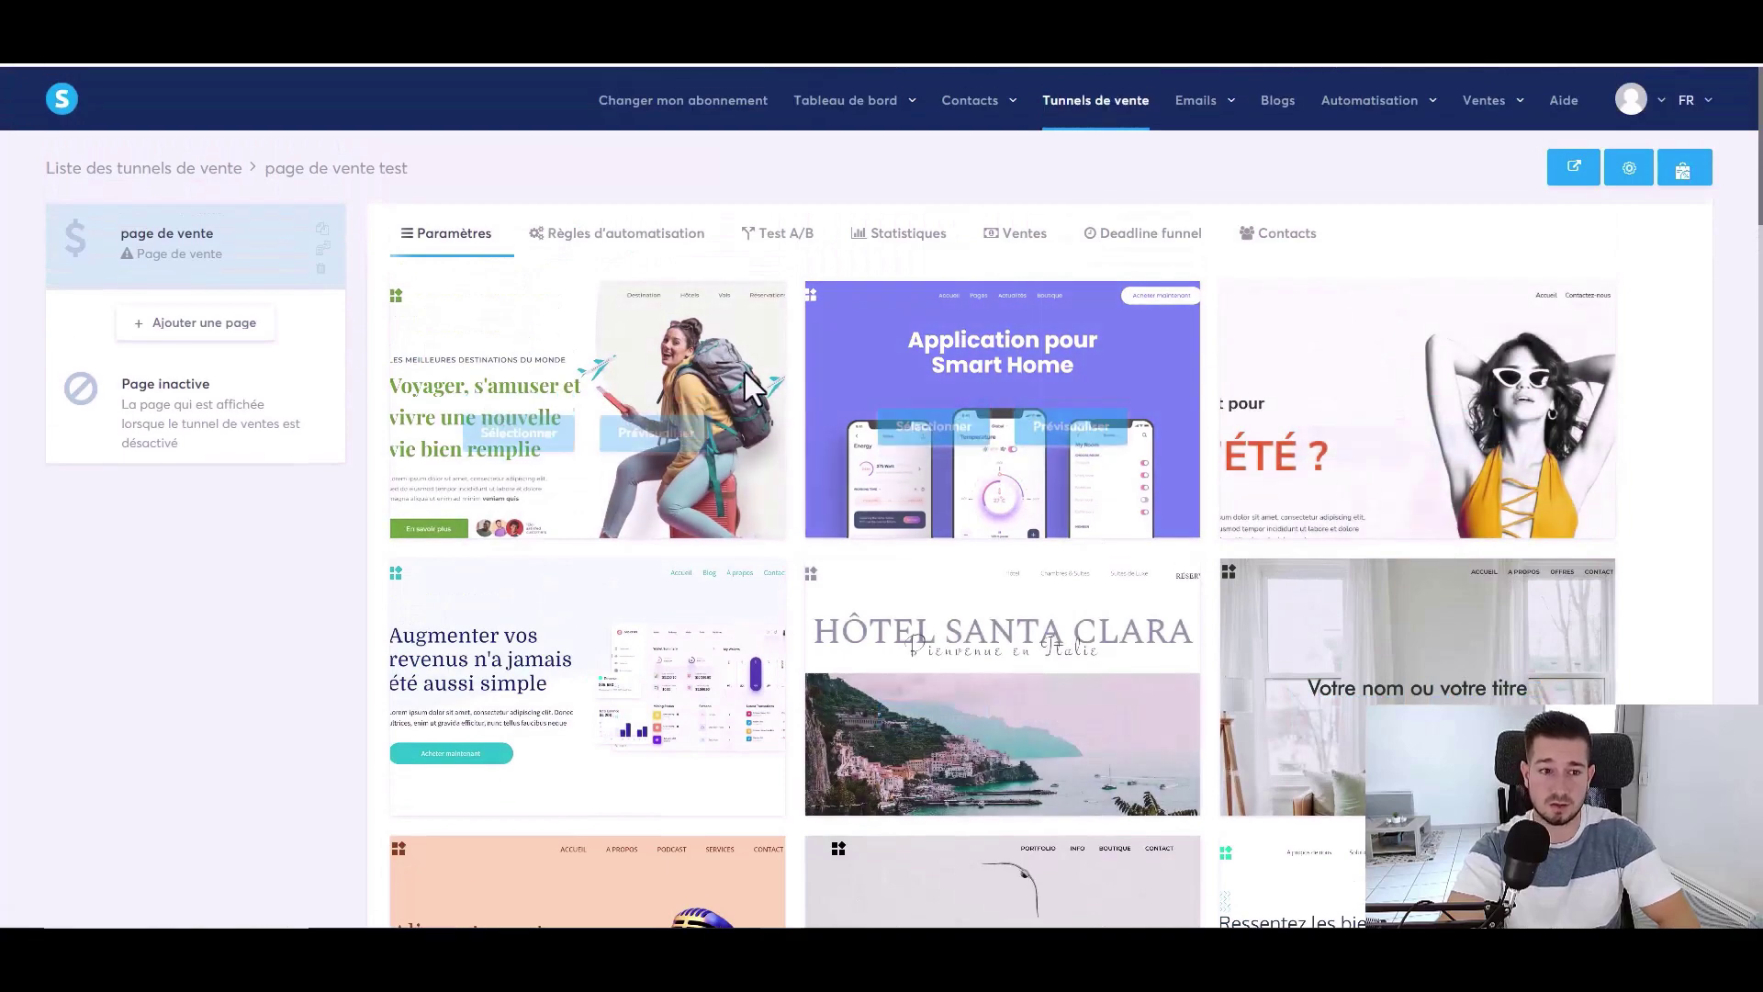
scroll(934, 435, down, 1)
scroll(934, 433, down, 7)
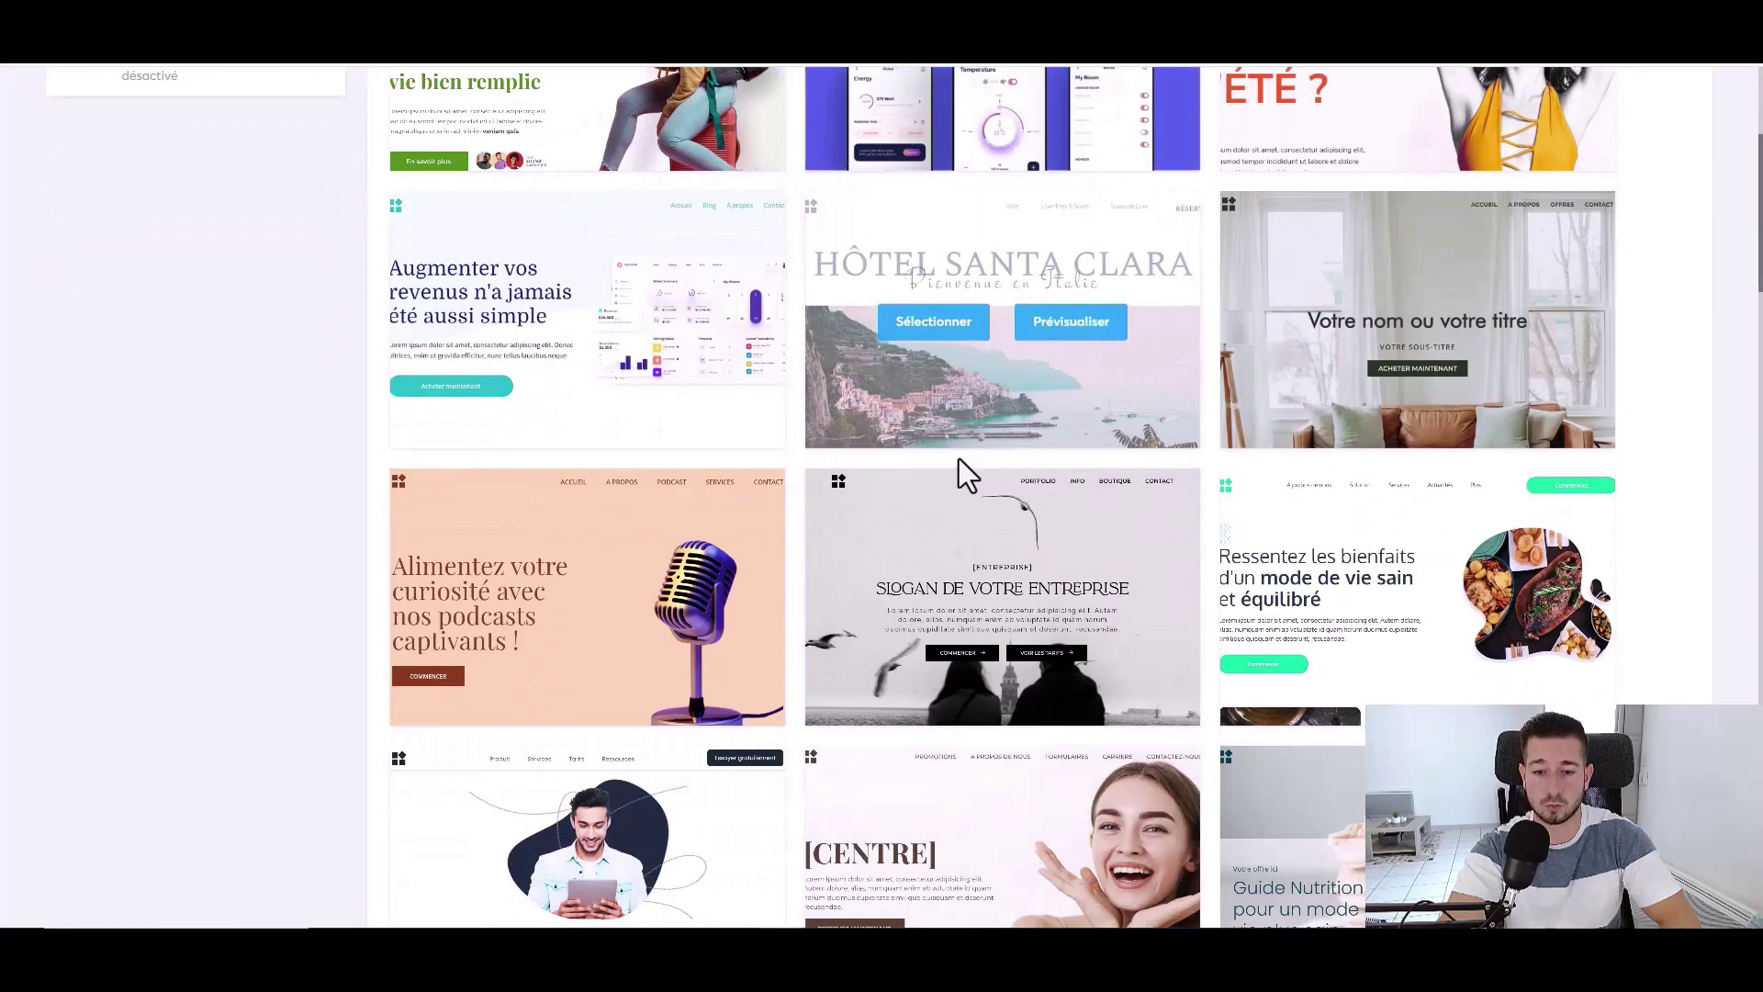
scroll(807, 563, down, 3)
scroll(736, 499, down, 15)
scroll(846, 487, down, 4)
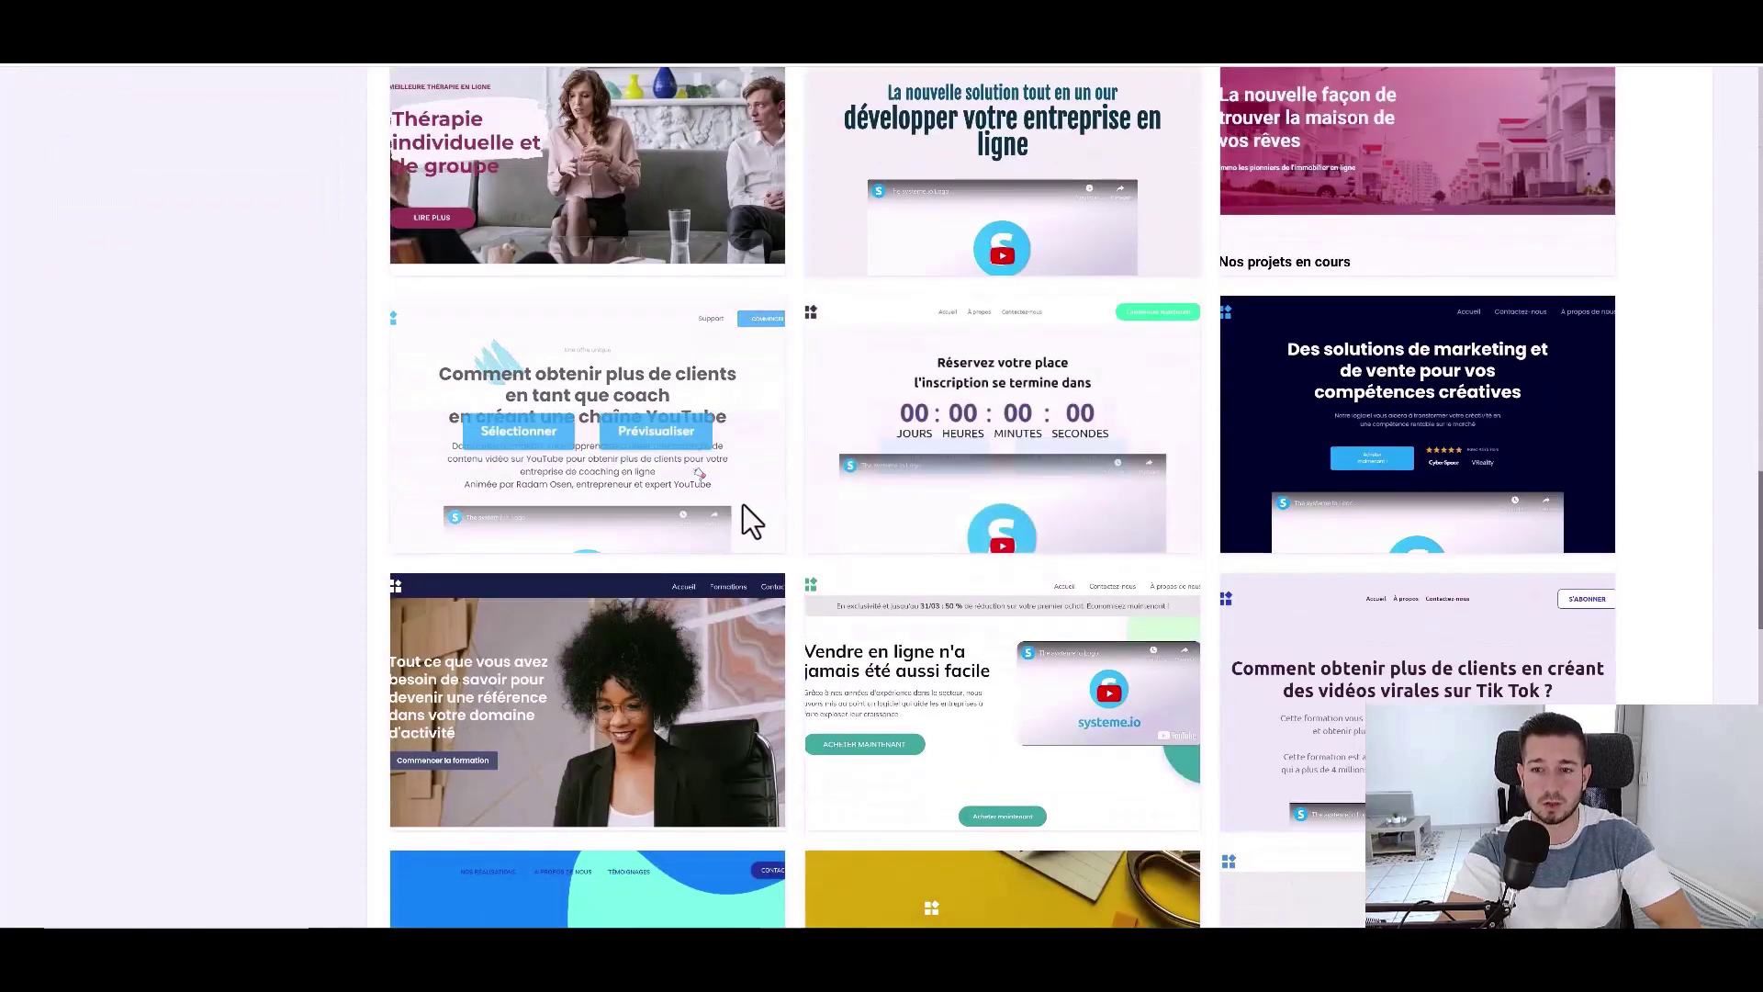
scroll(696, 512, up, 5)
mouse_move(1099, 516)
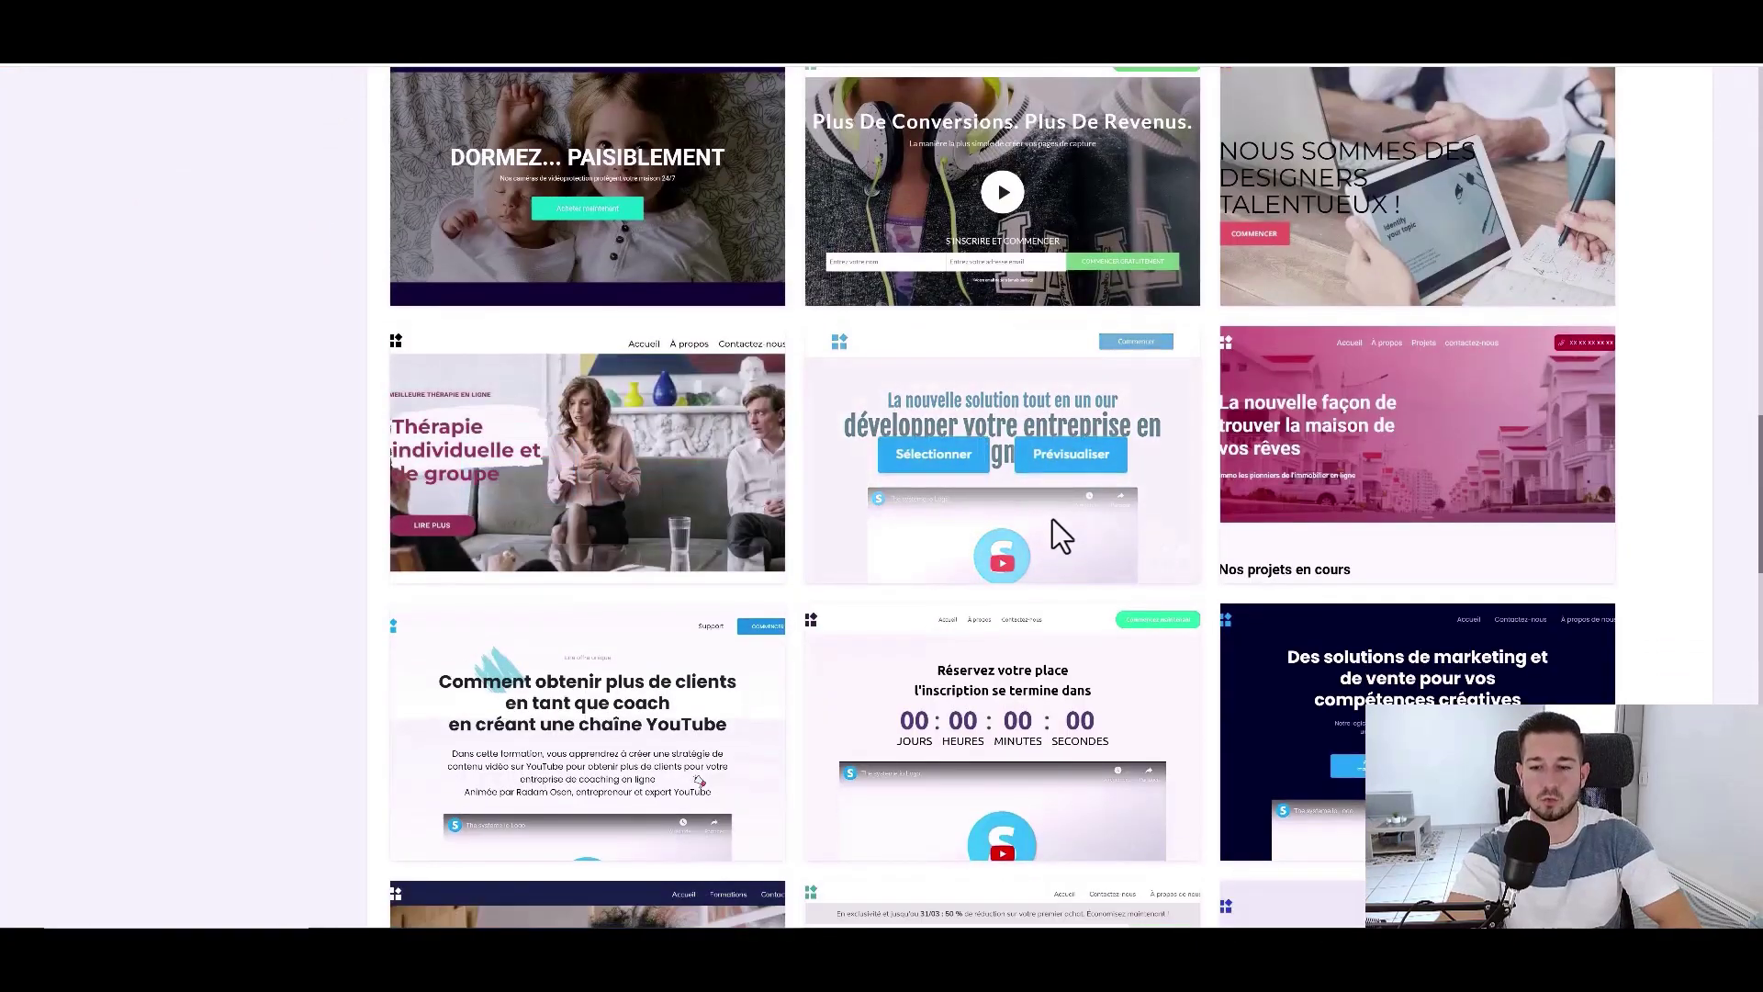
click(936, 462)
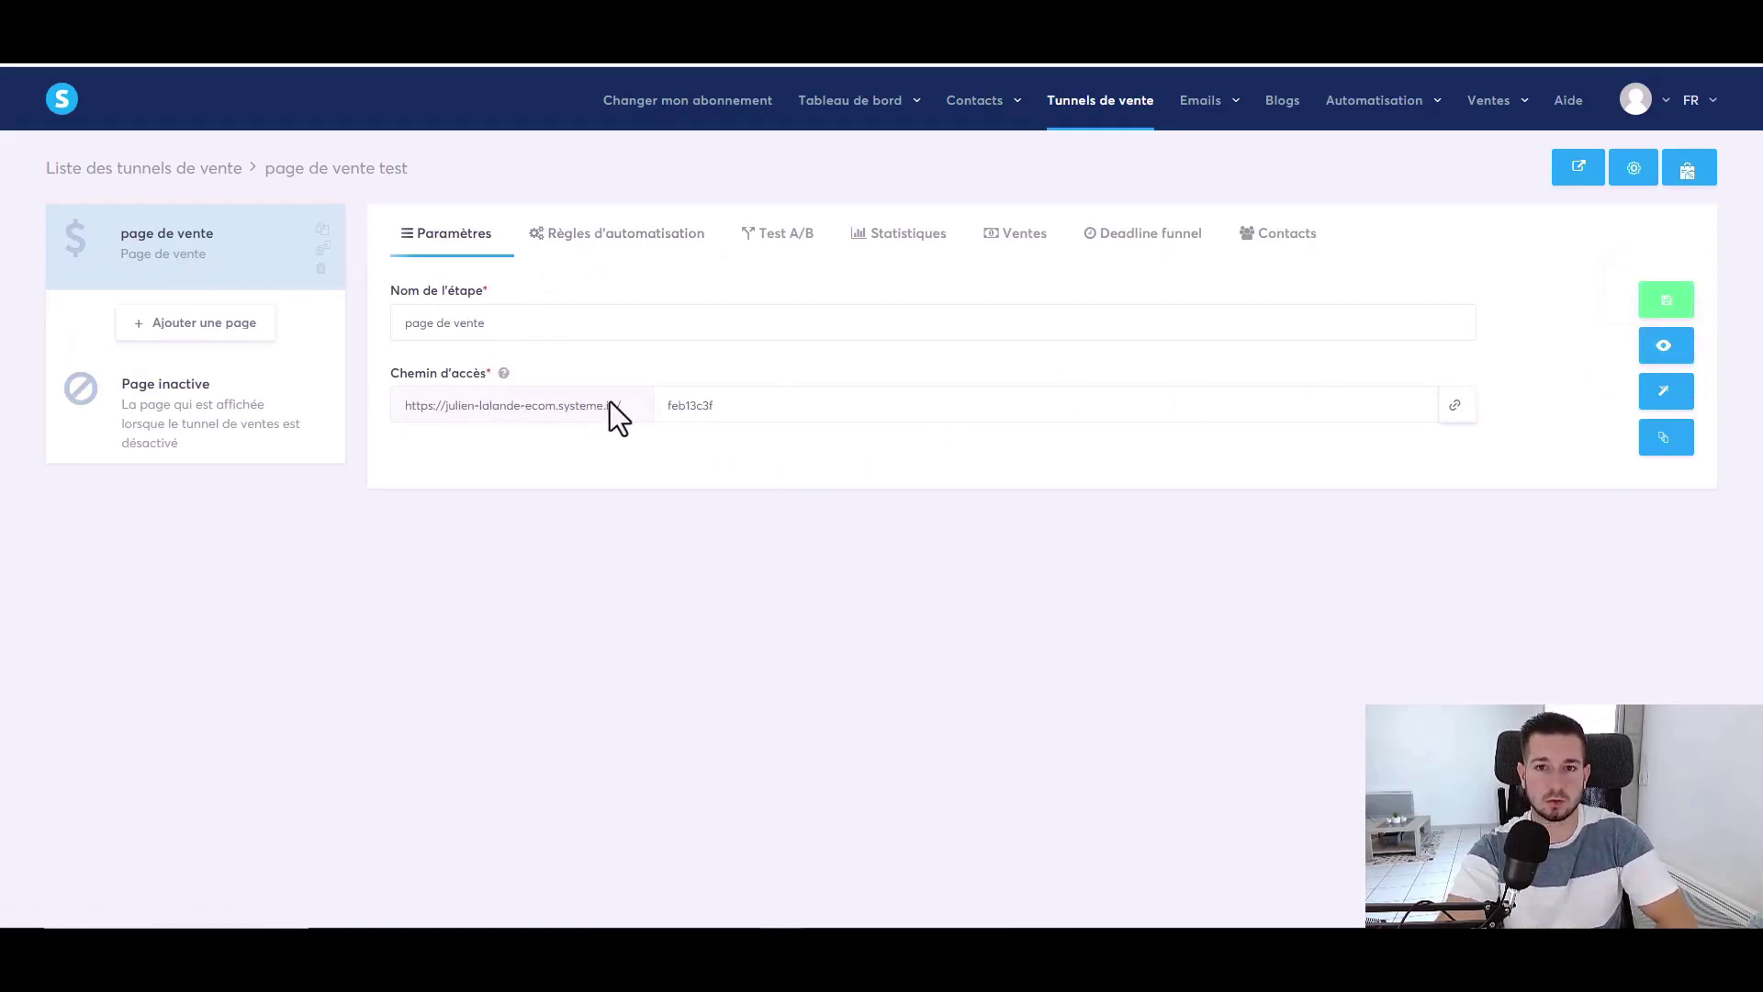
Set the sales page's URL path to "page-de-vente" and save the step's settings
drag(662, 408, 734, 406)
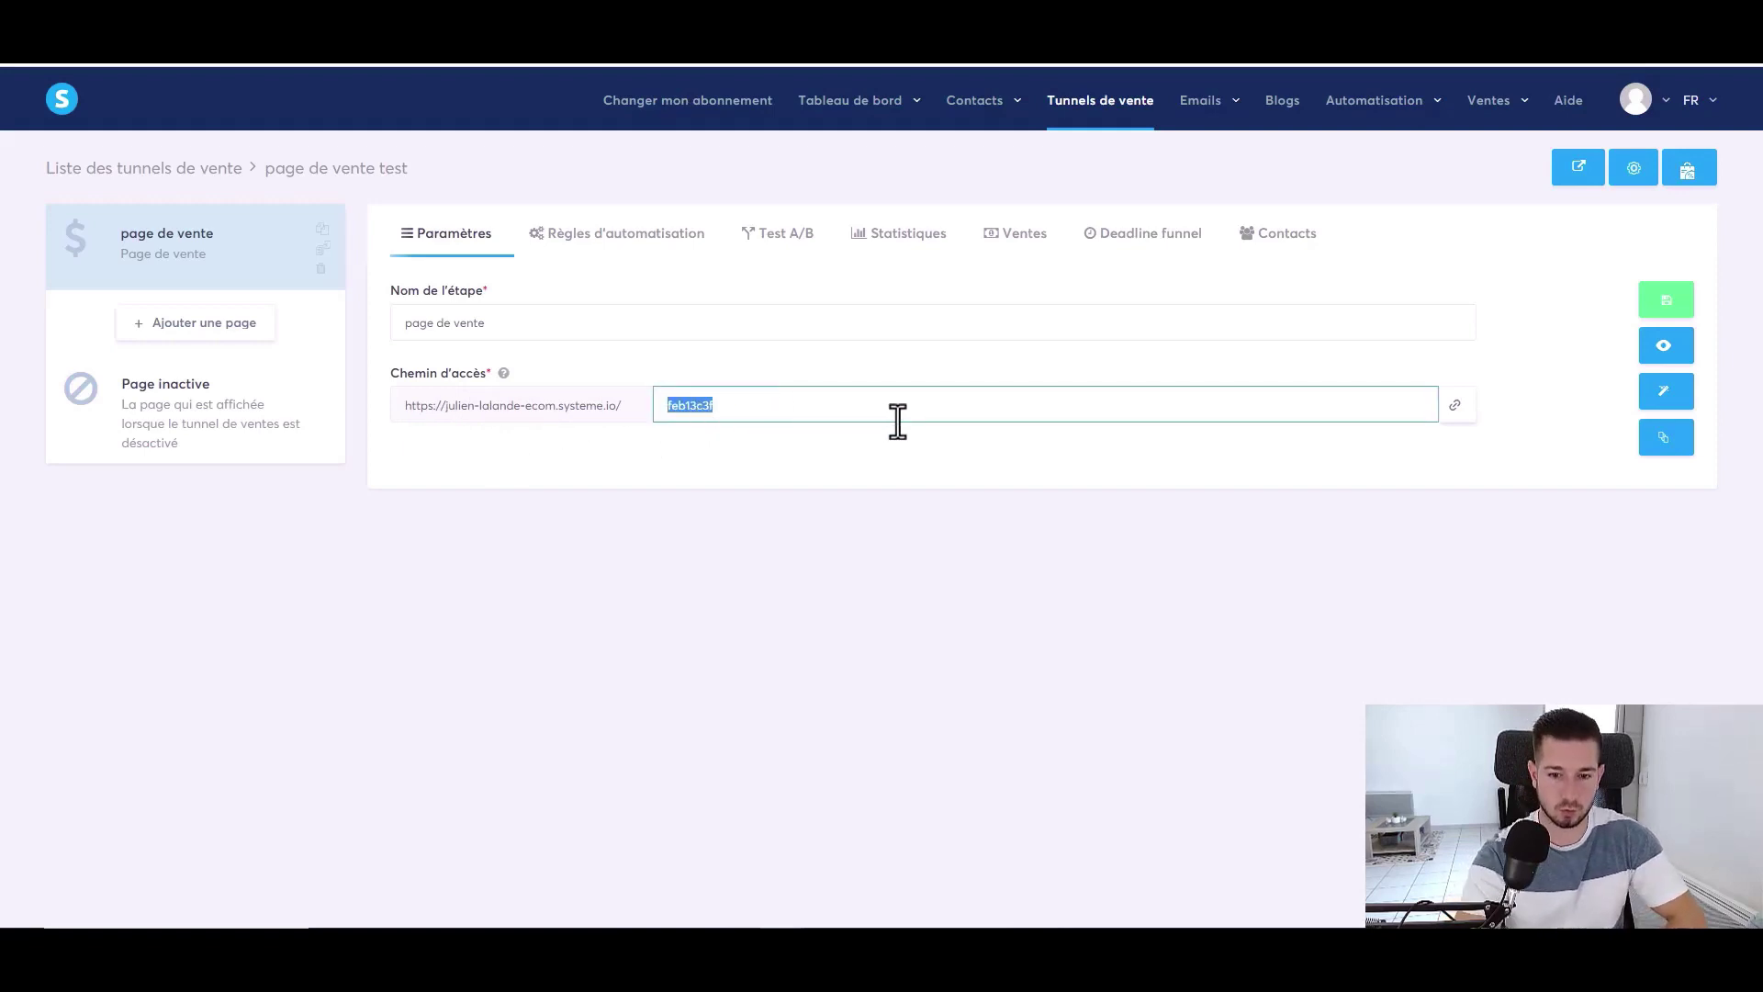
text(page-de-vente)
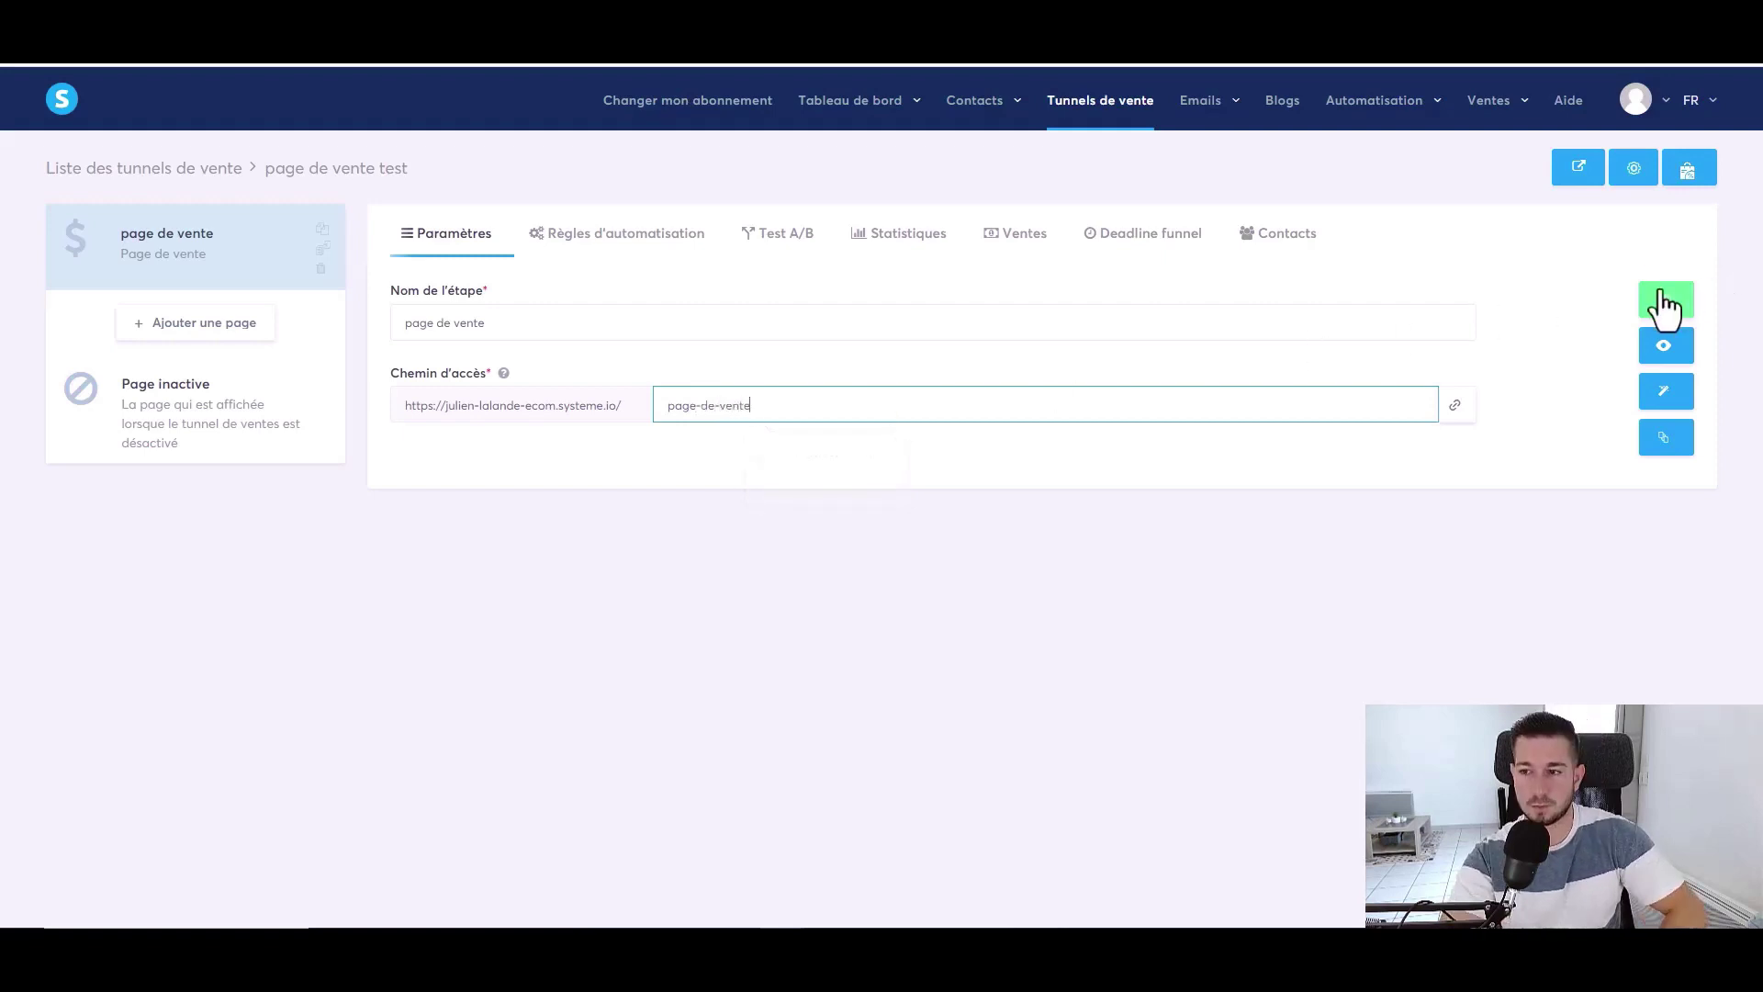
click(1670, 310)
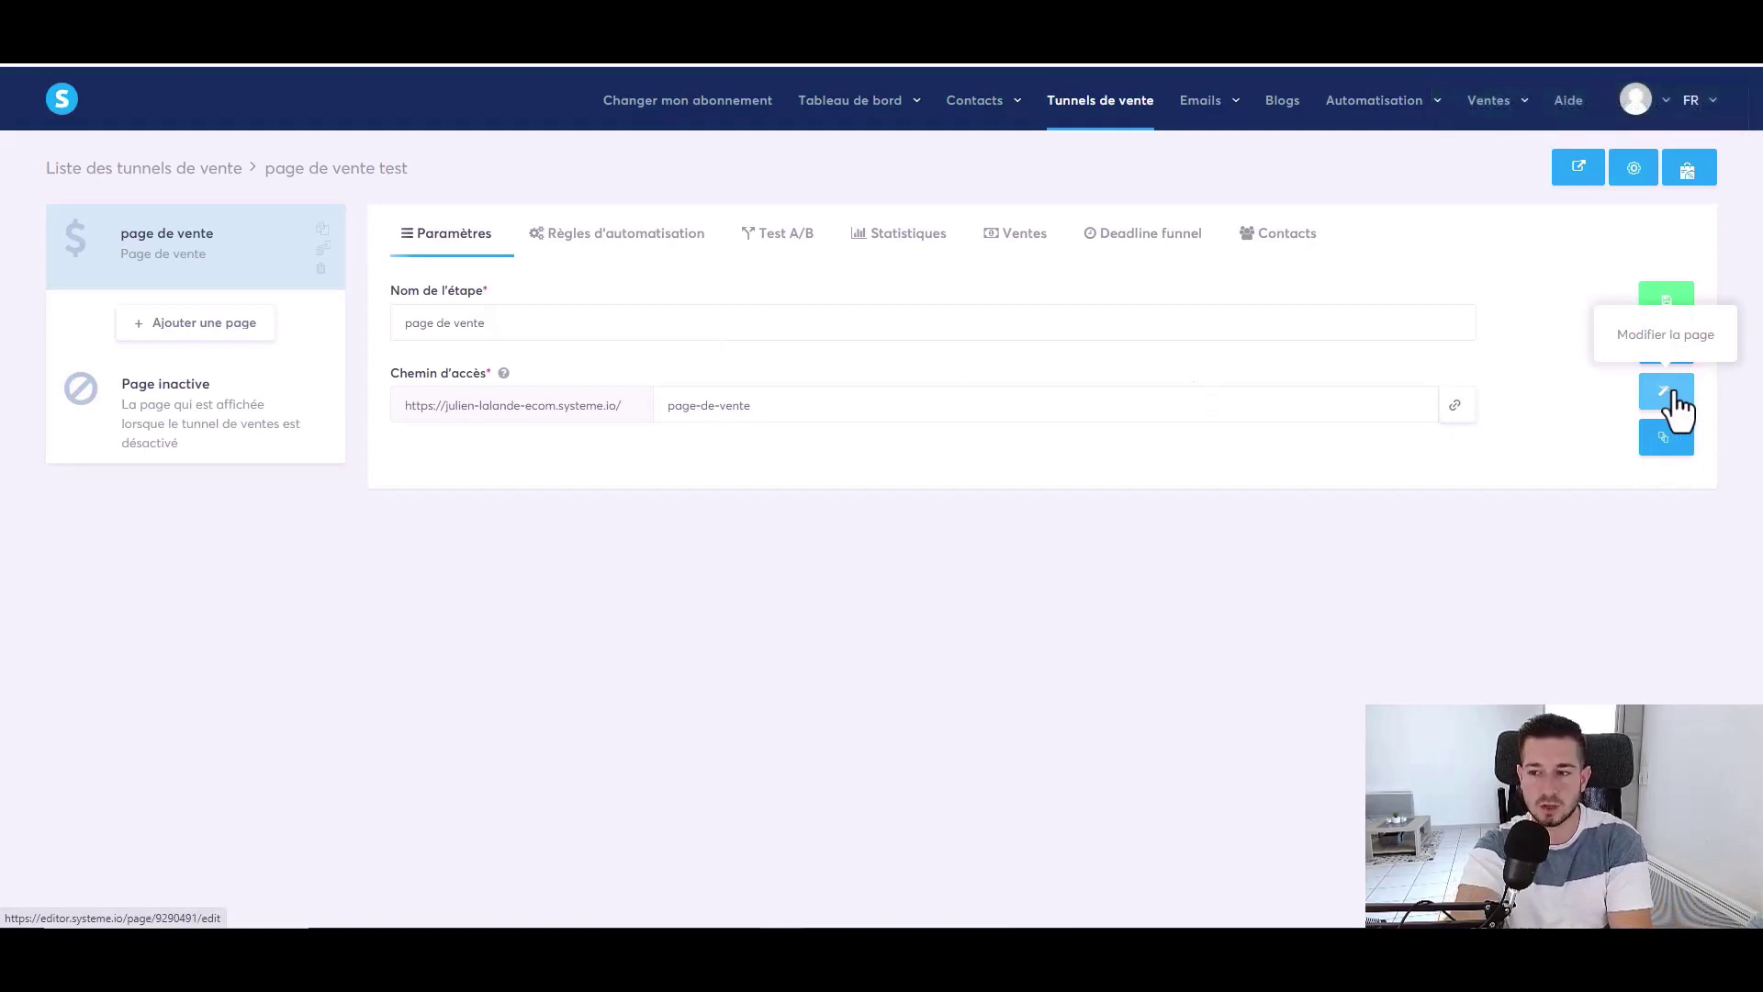
Open the sales page in the page editor and inspect the text settings of its two headline blocks
click(1673, 399)
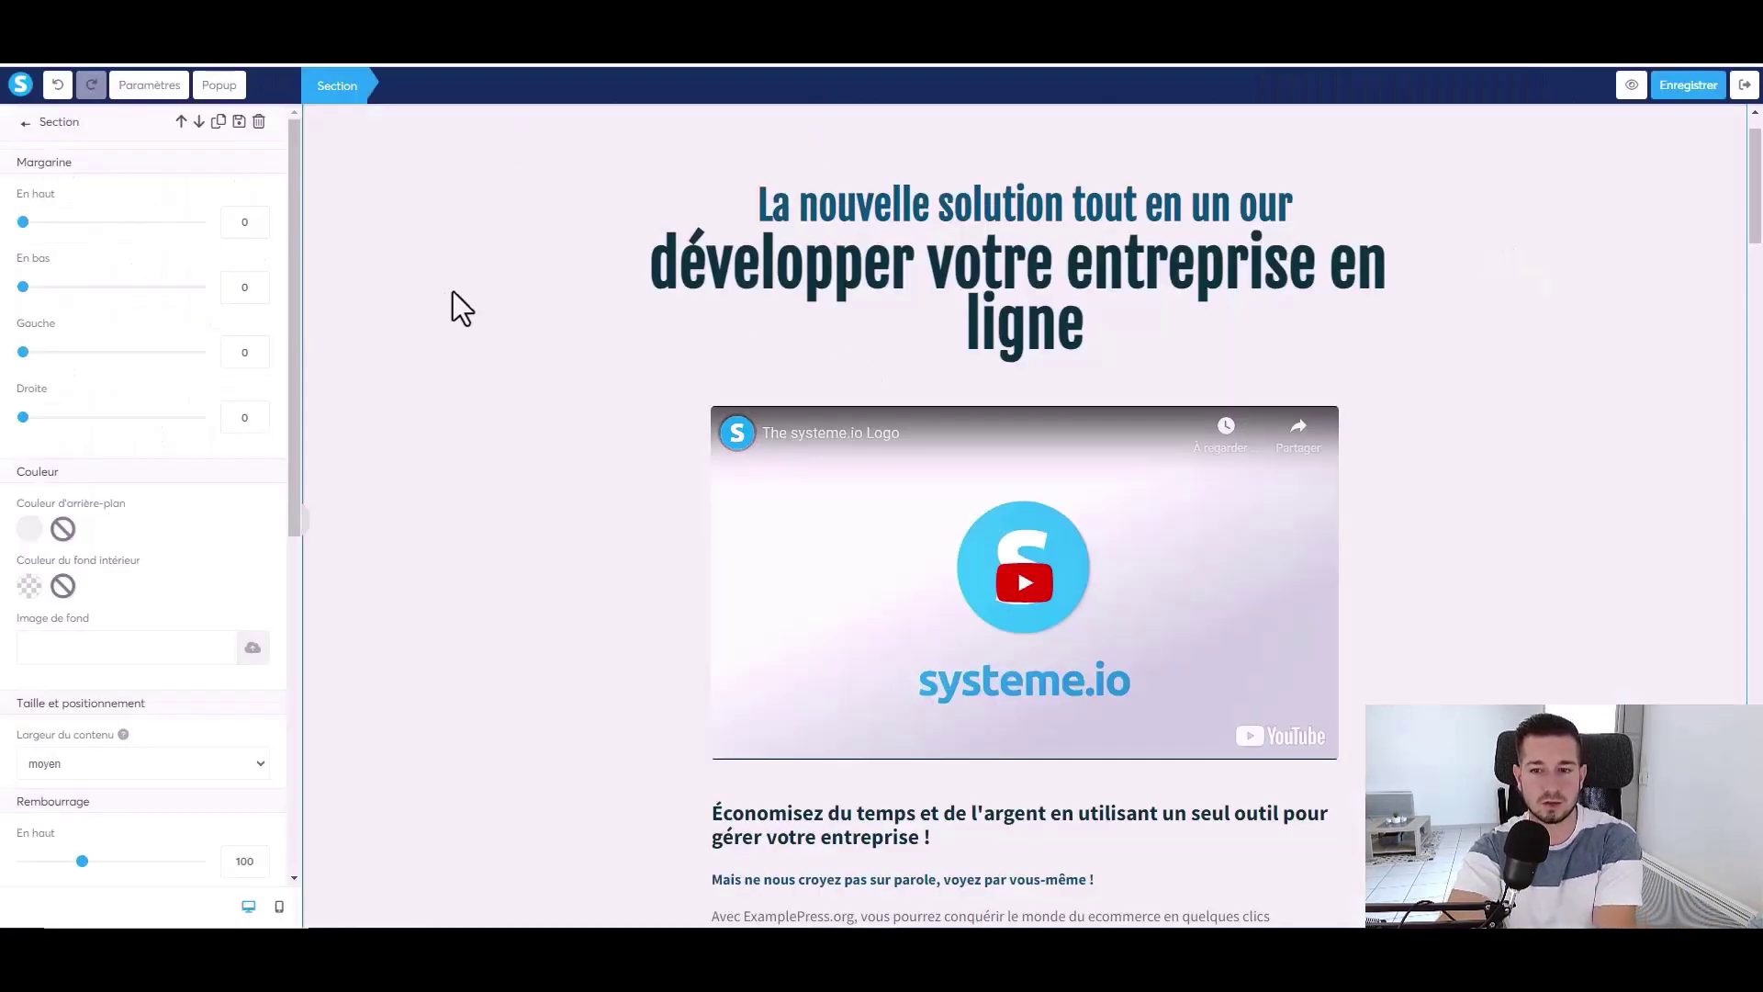
click(1029, 218)
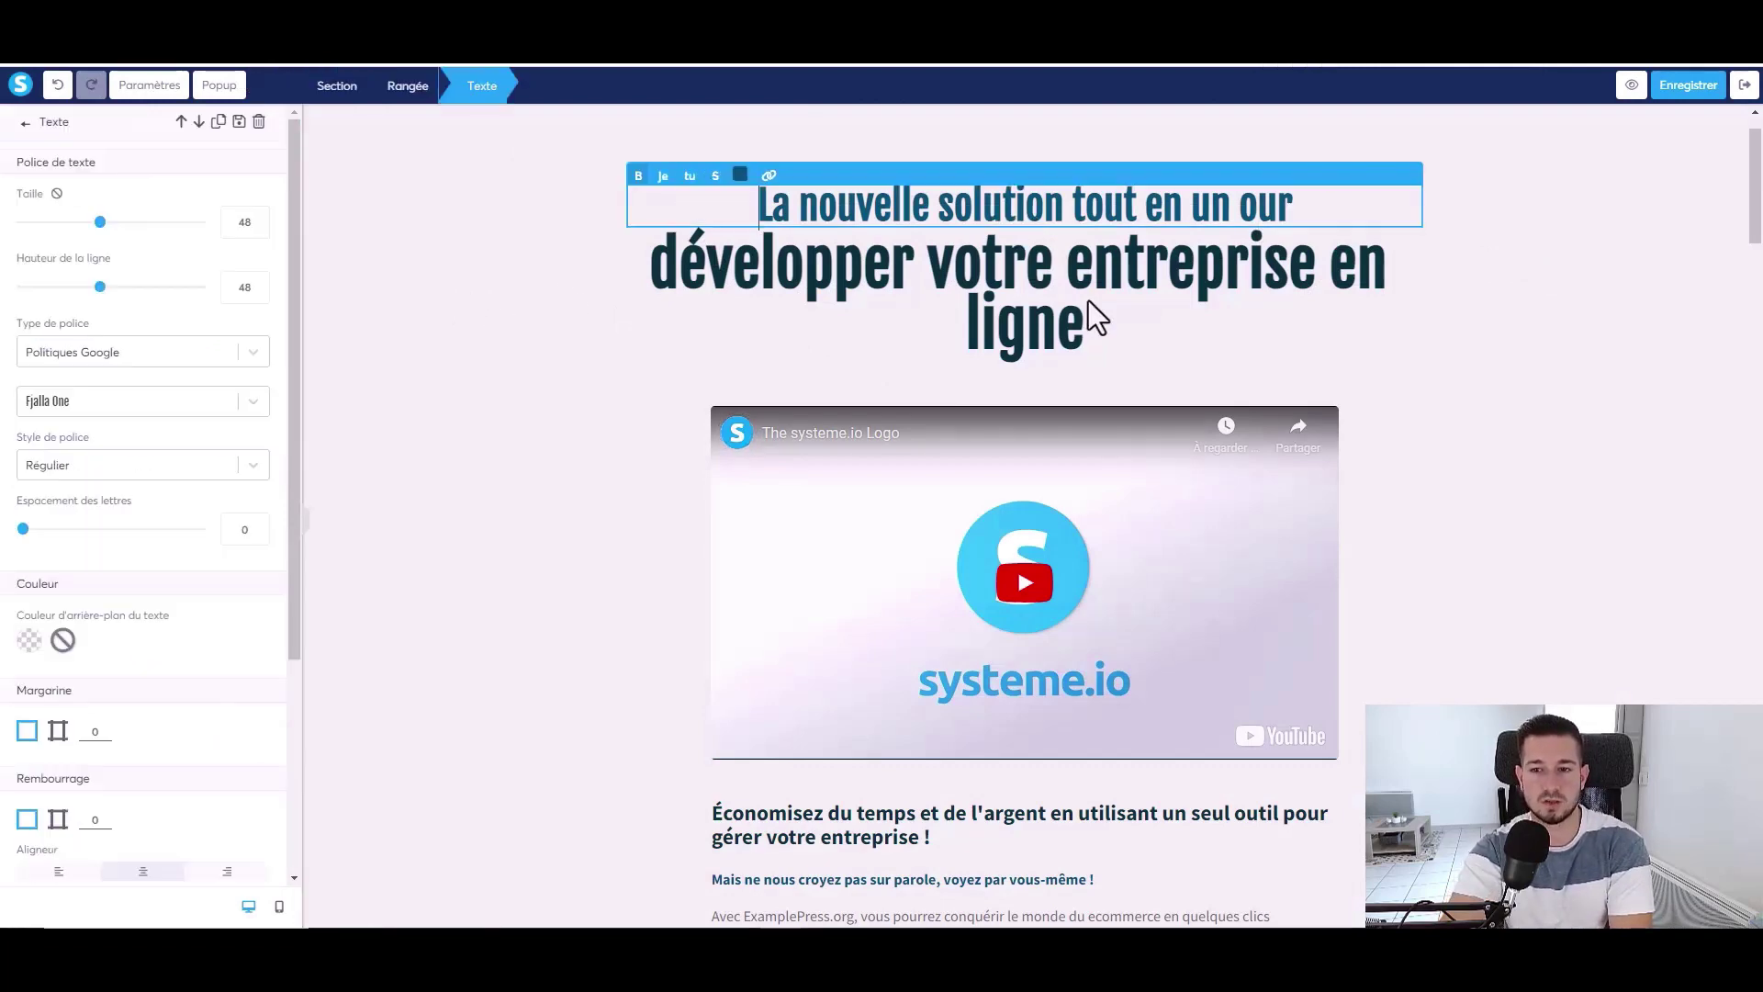
click(1024, 315)
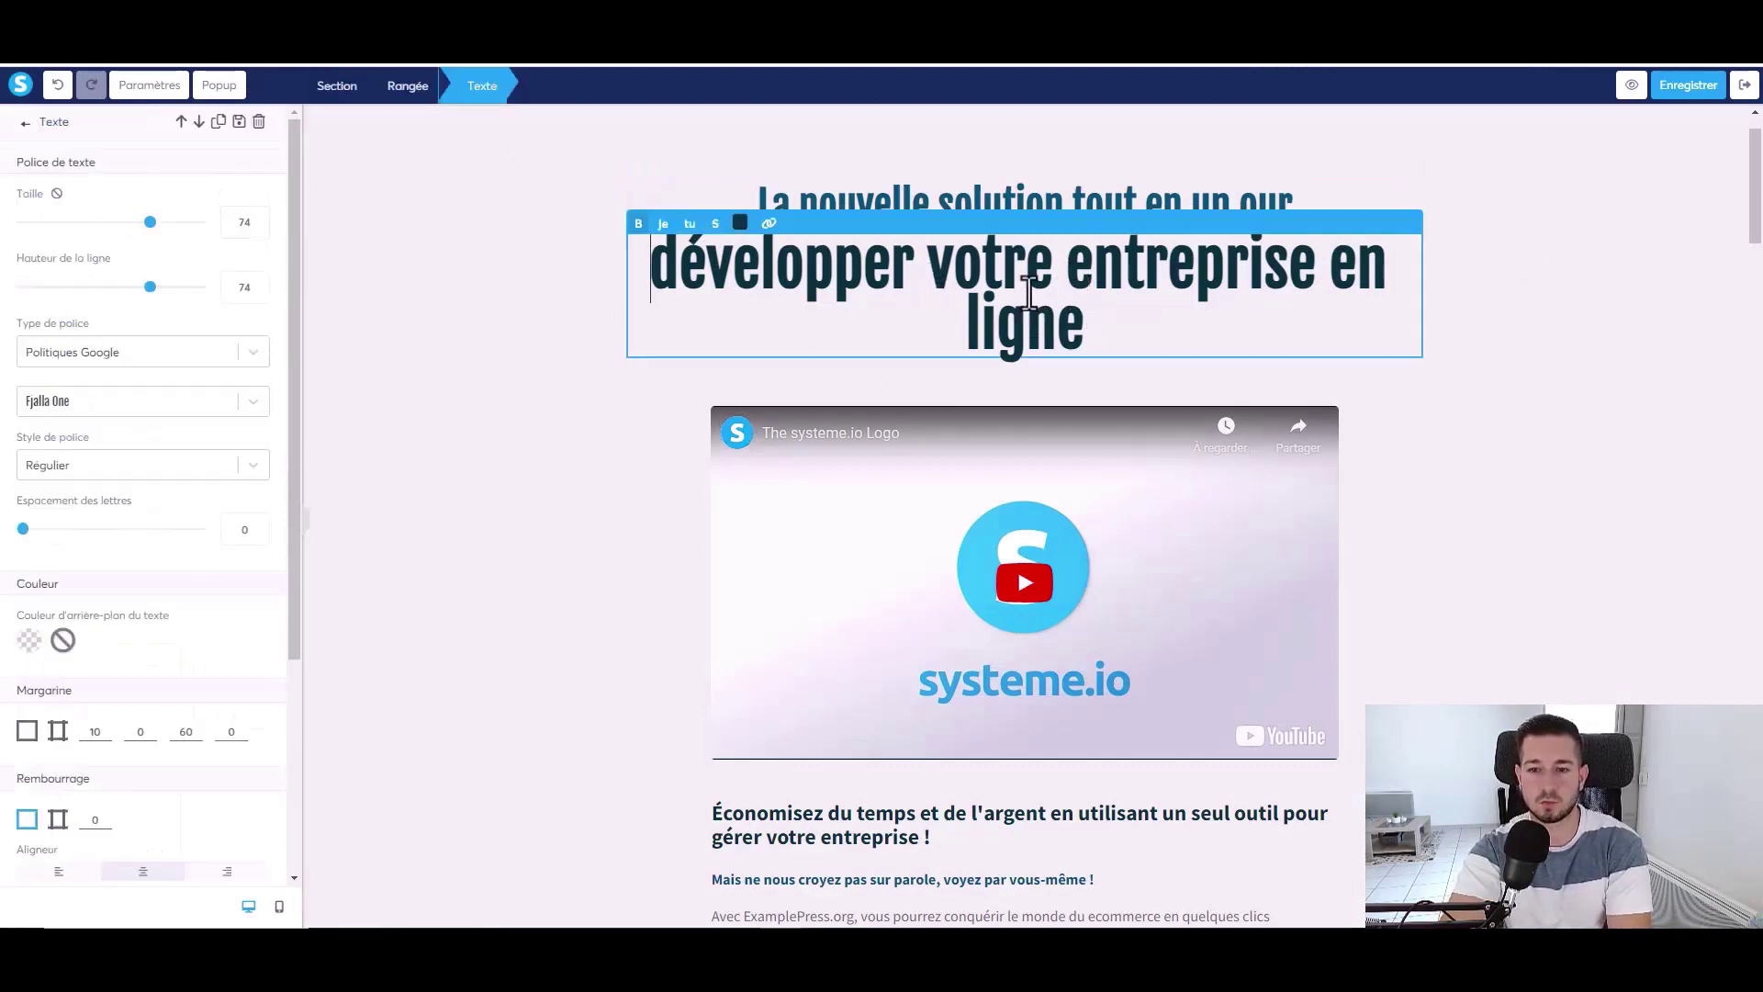
click(928, 196)
click(1145, 315)
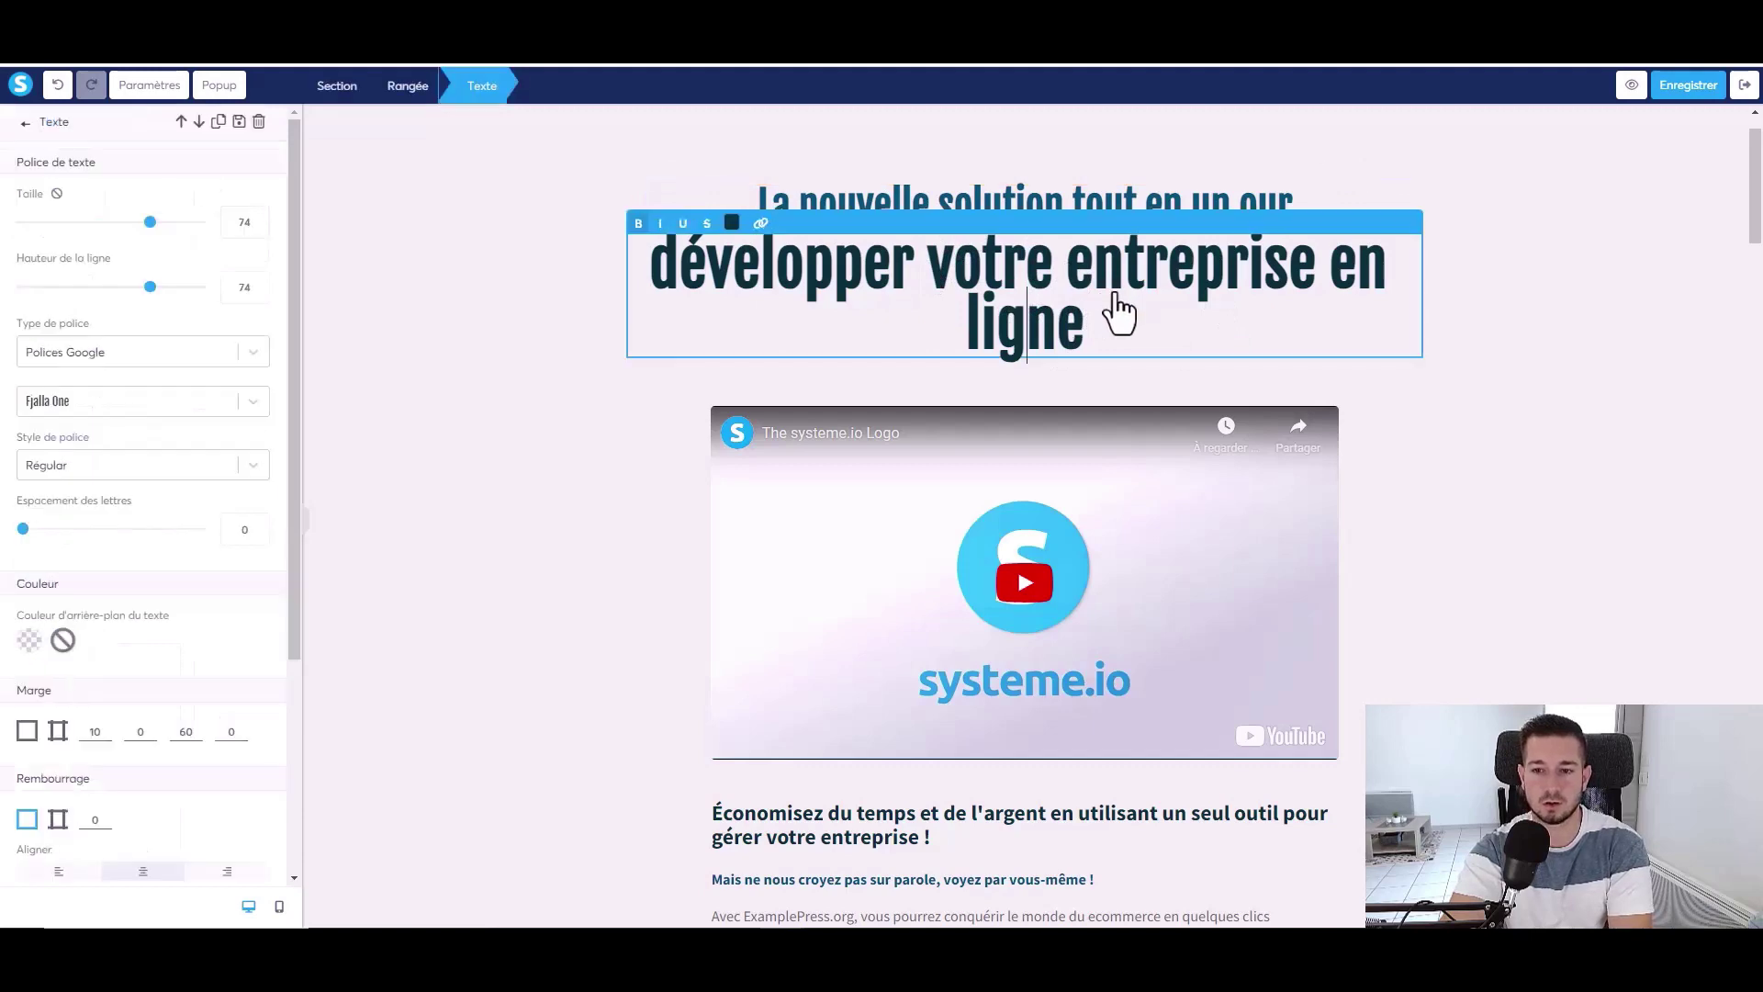
drag(1145, 315, 818, 263)
click(819, 265)
scroll(1140, 286, down, 3)
click(1139, 287)
scroll(1173, 312, up, 3)
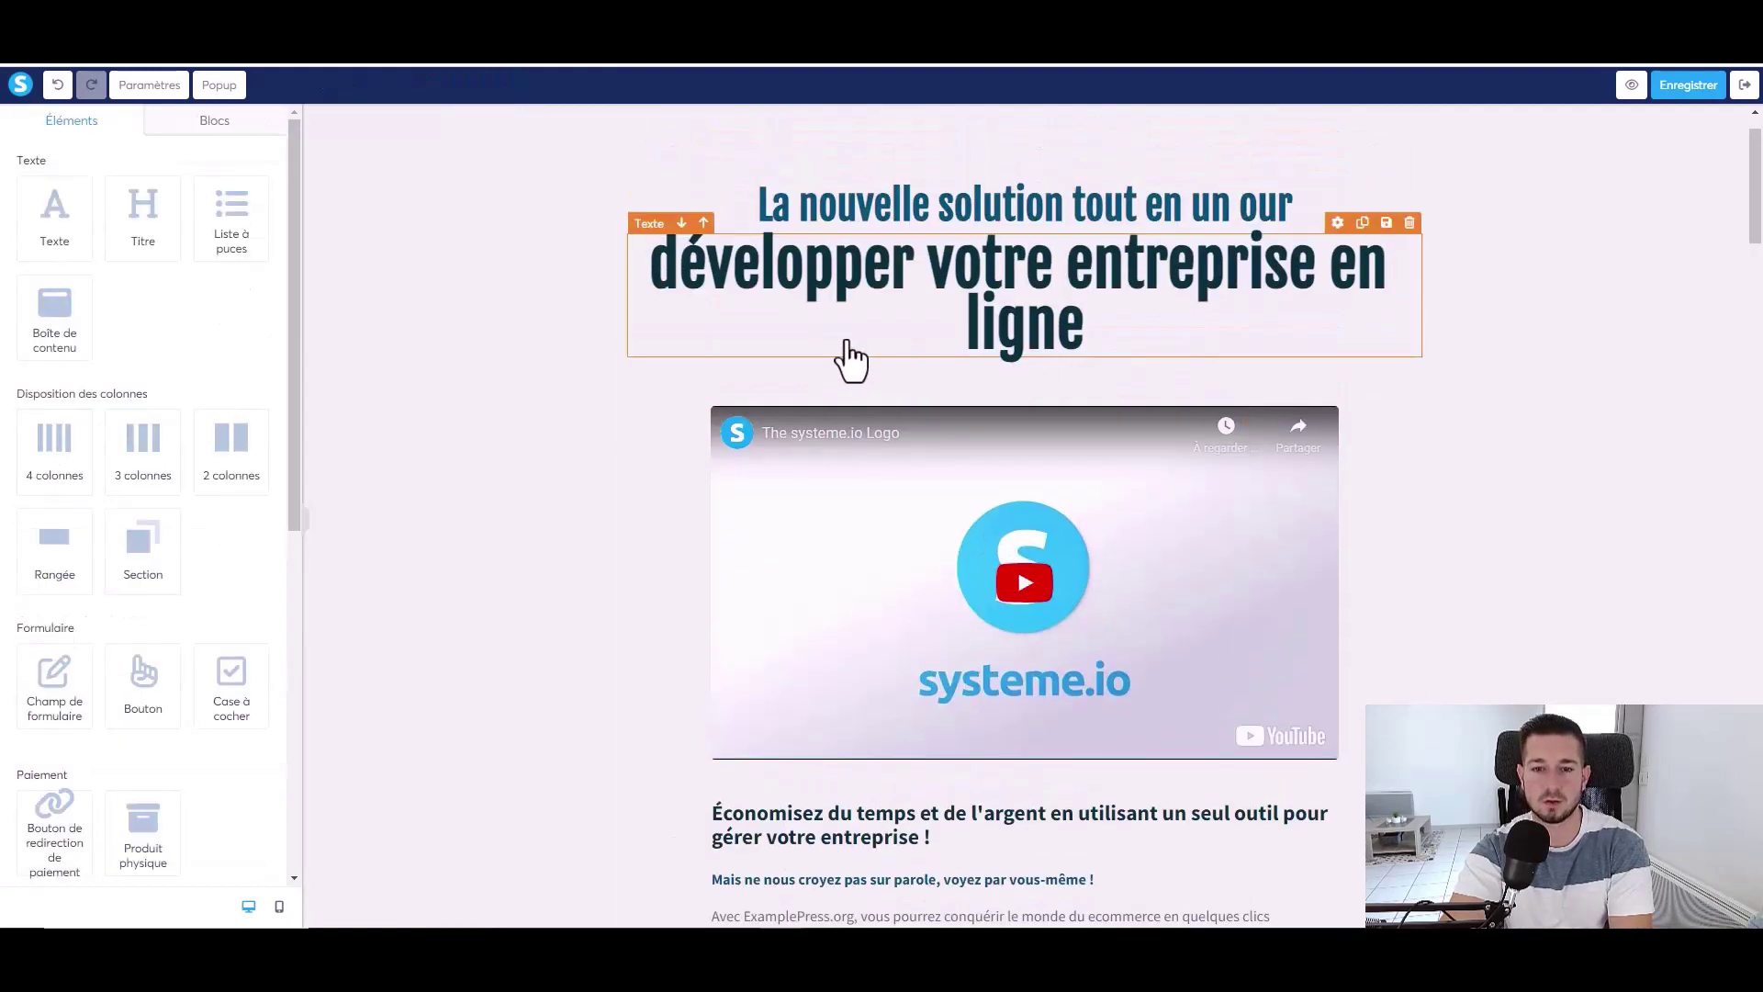
Examine the embedded video's settings, including its URL, autoplay and control options, and revisit the headline text blocks
click(873, 521)
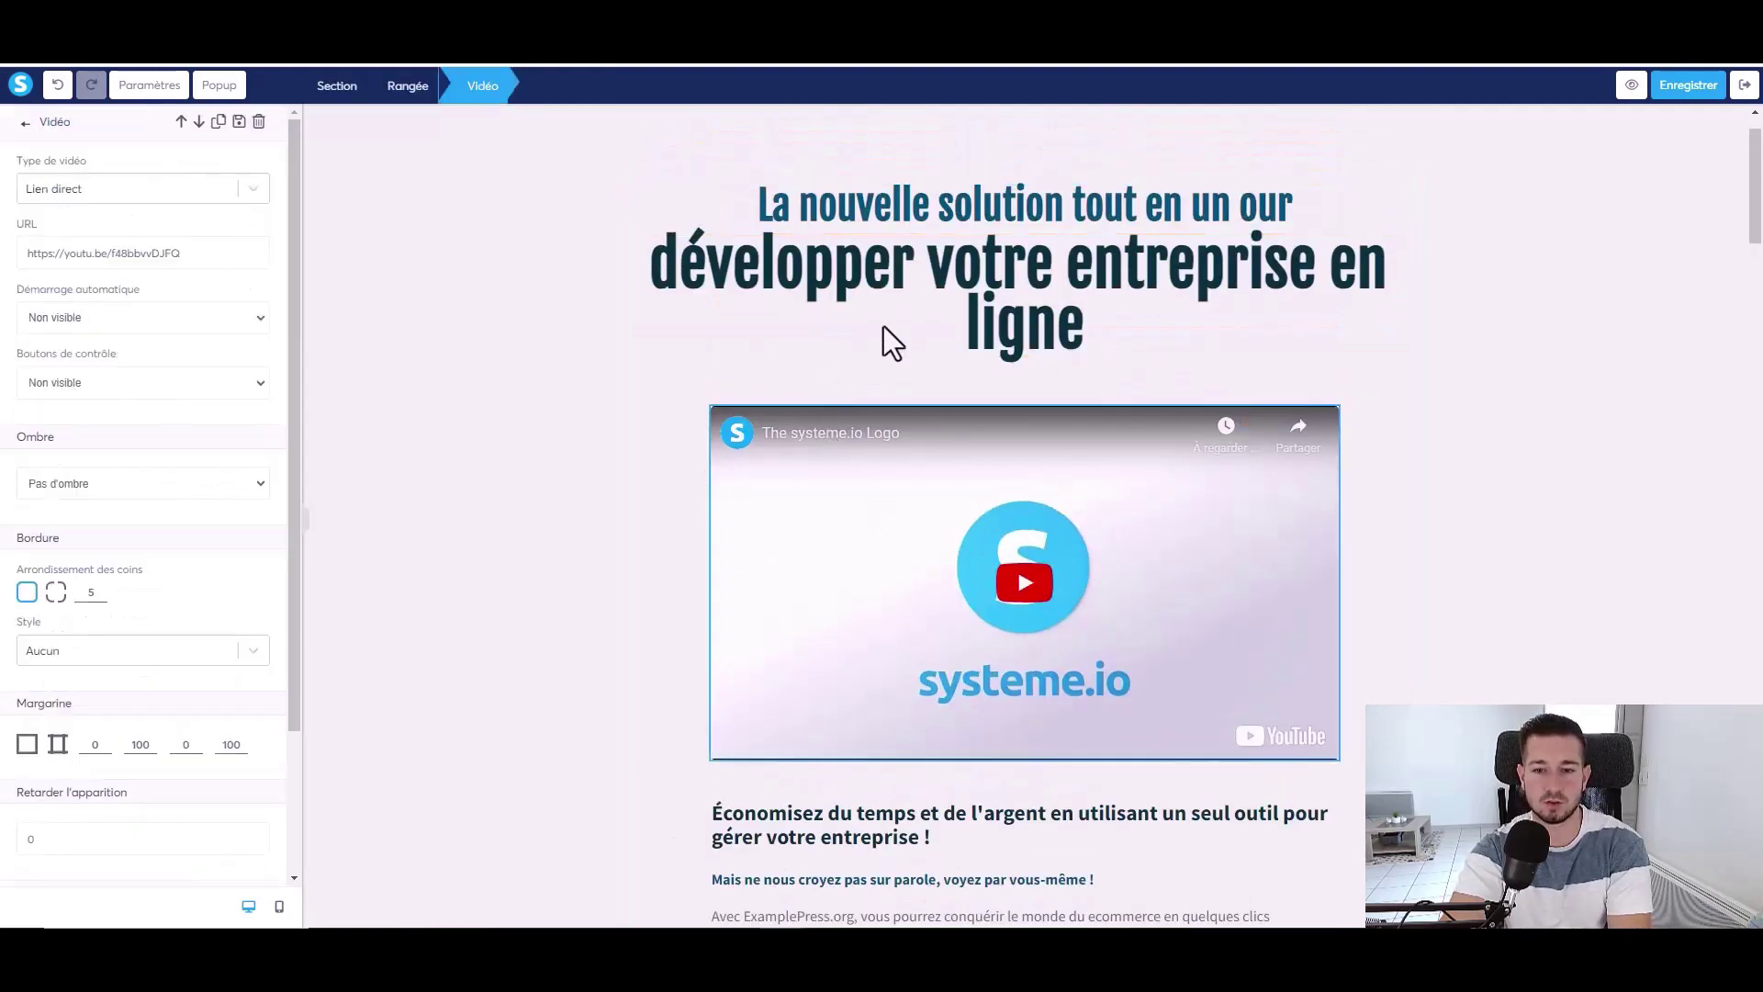
click(808, 268)
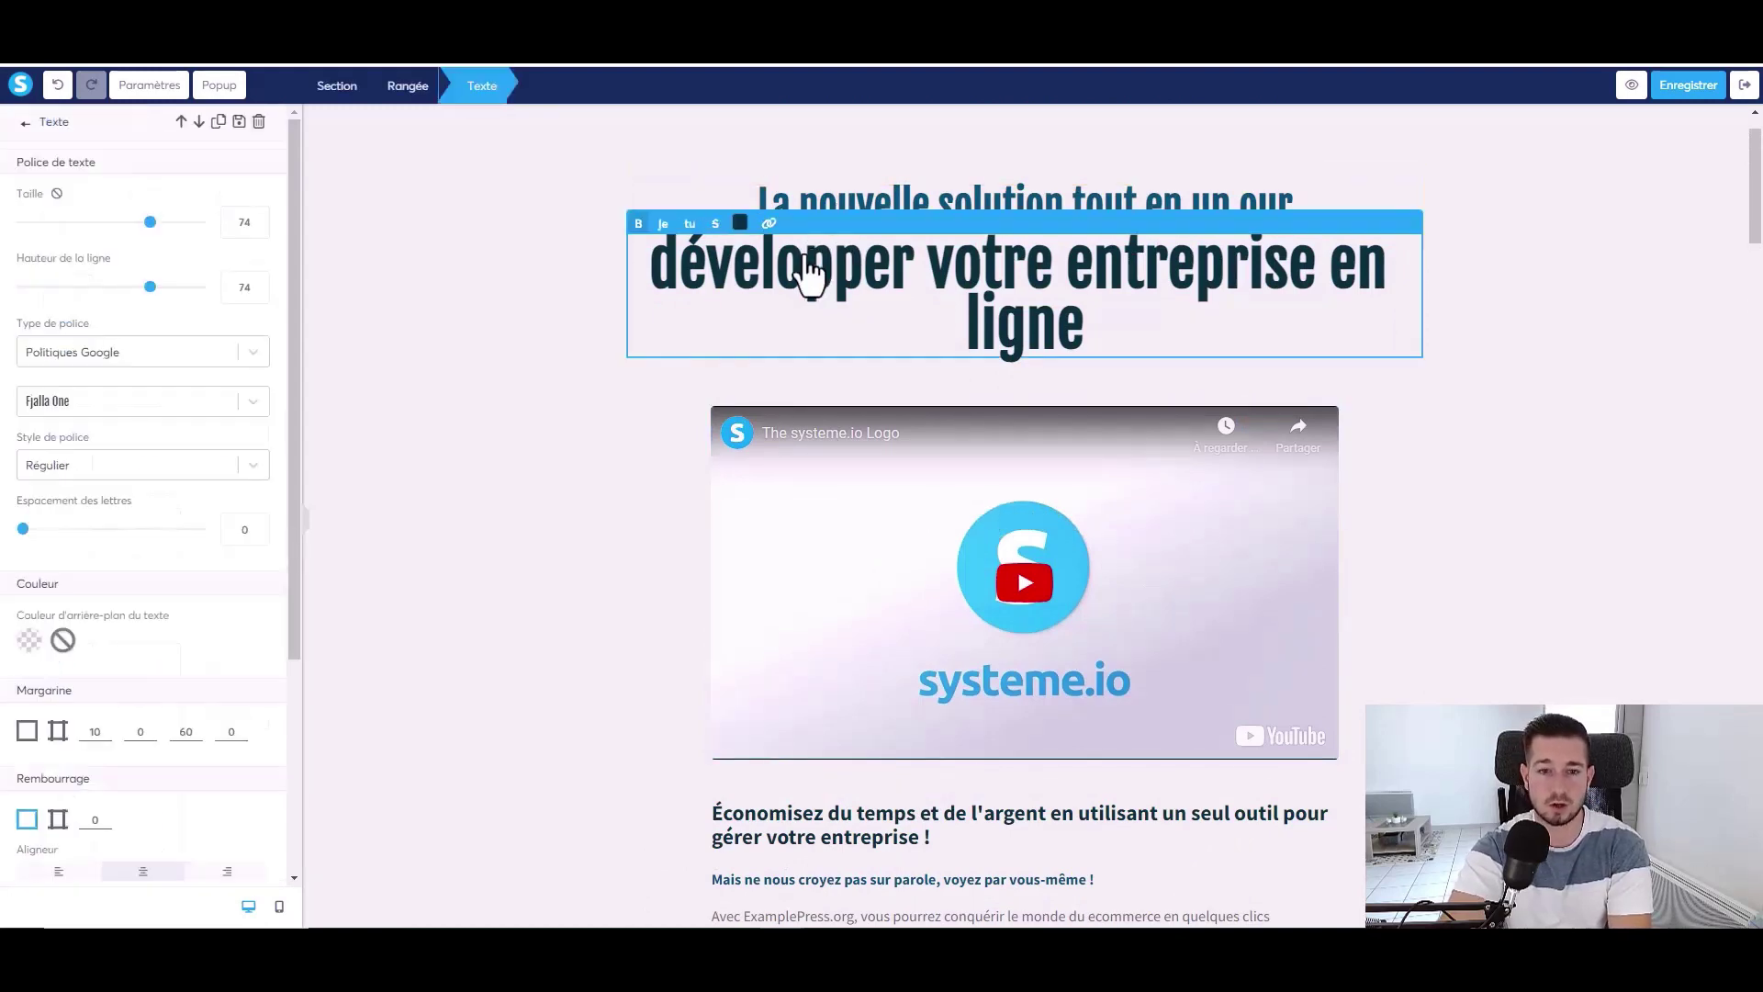
click(925, 275)
click(933, 196)
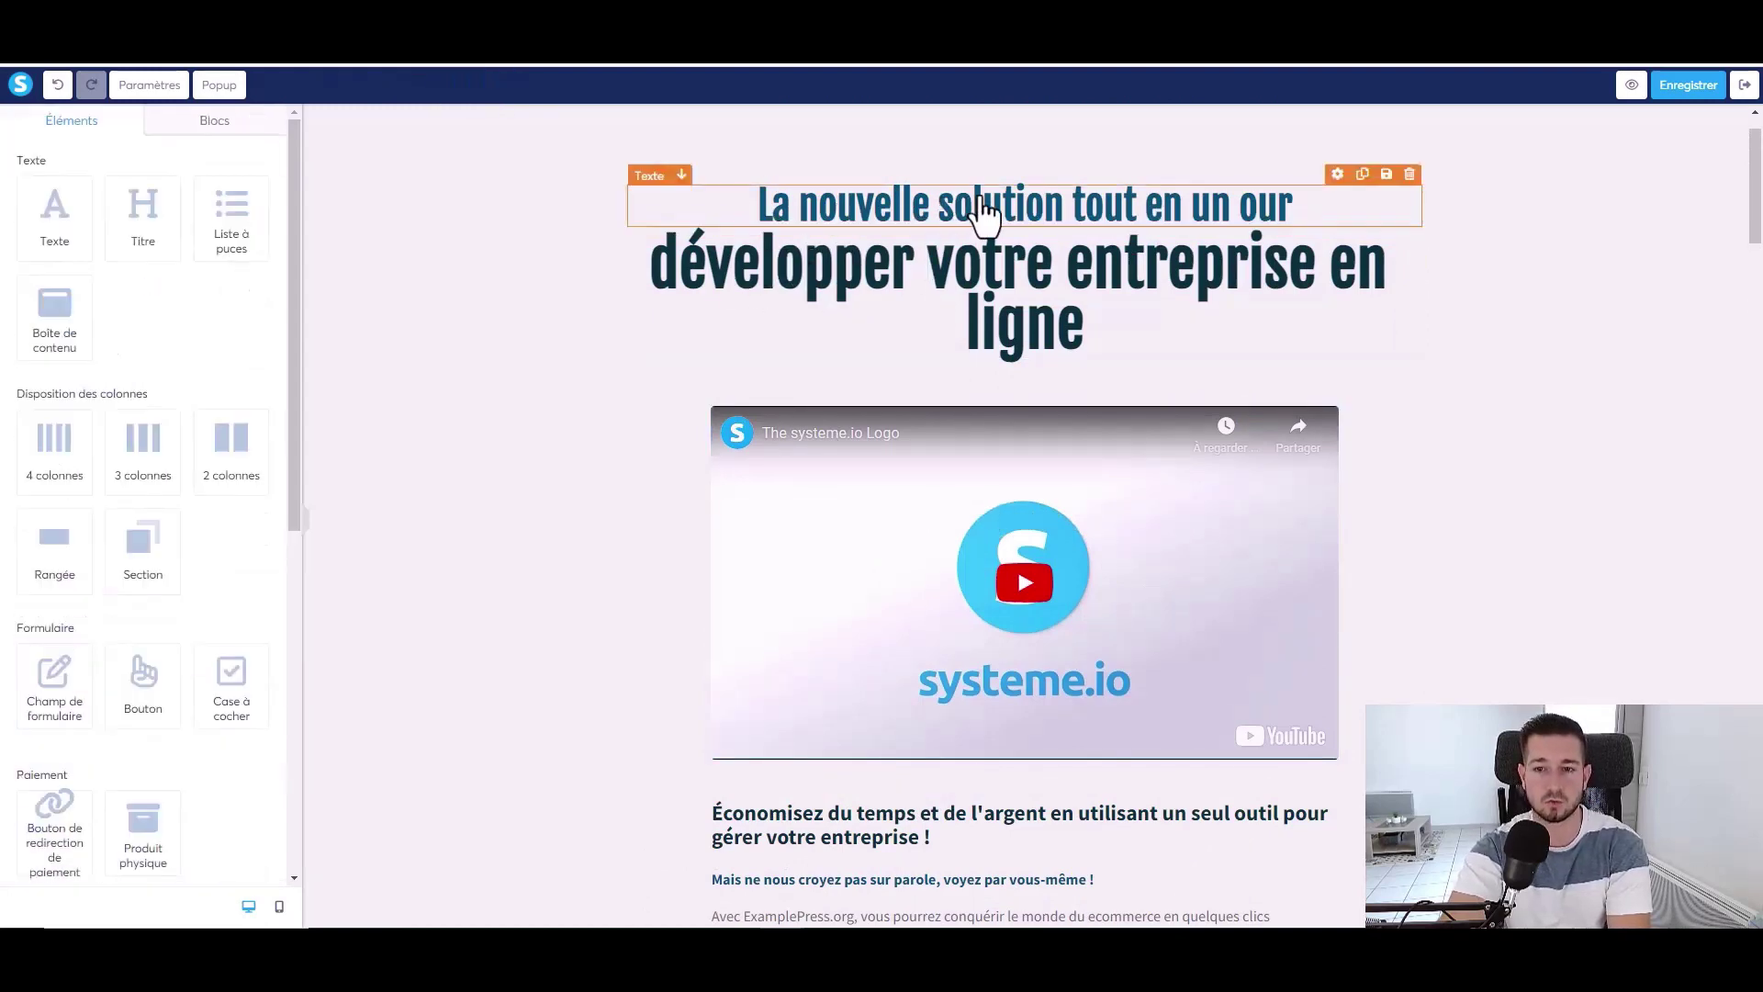
click(996, 202)
click(1061, 220)
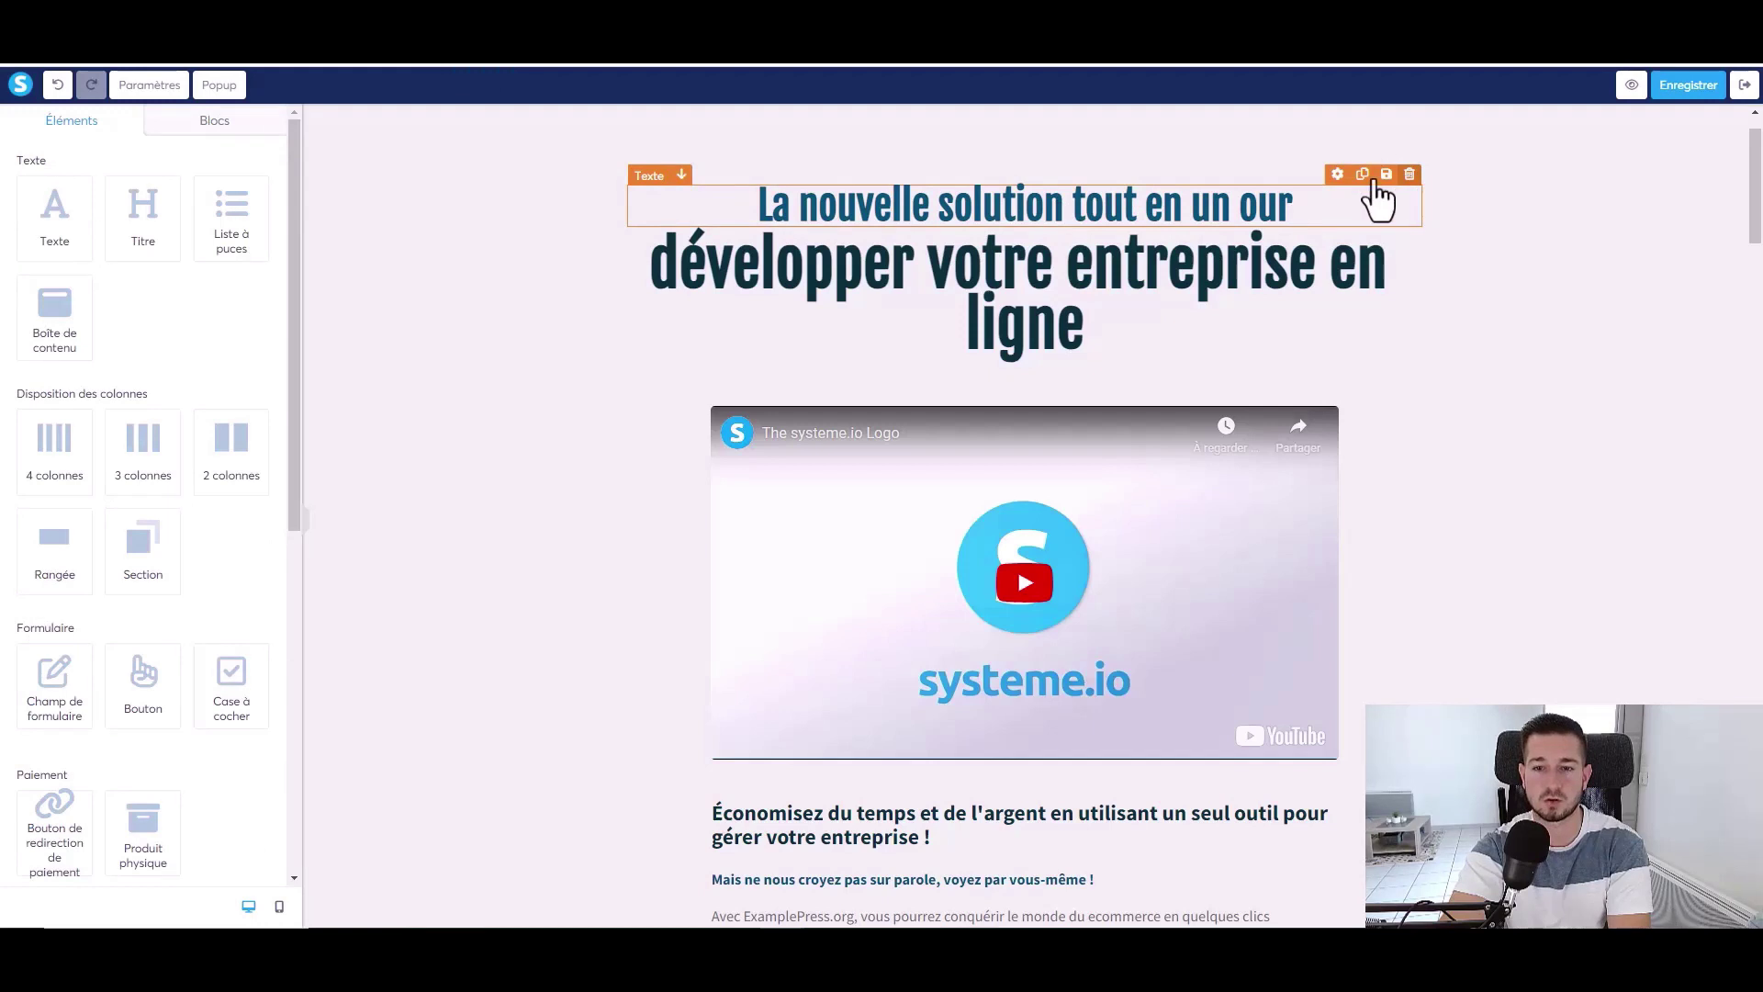
click(928, 268)
scroll(152, 264, down, 3)
scroll(150, 598, up, 3)
click(956, 504)
click(912, 478)
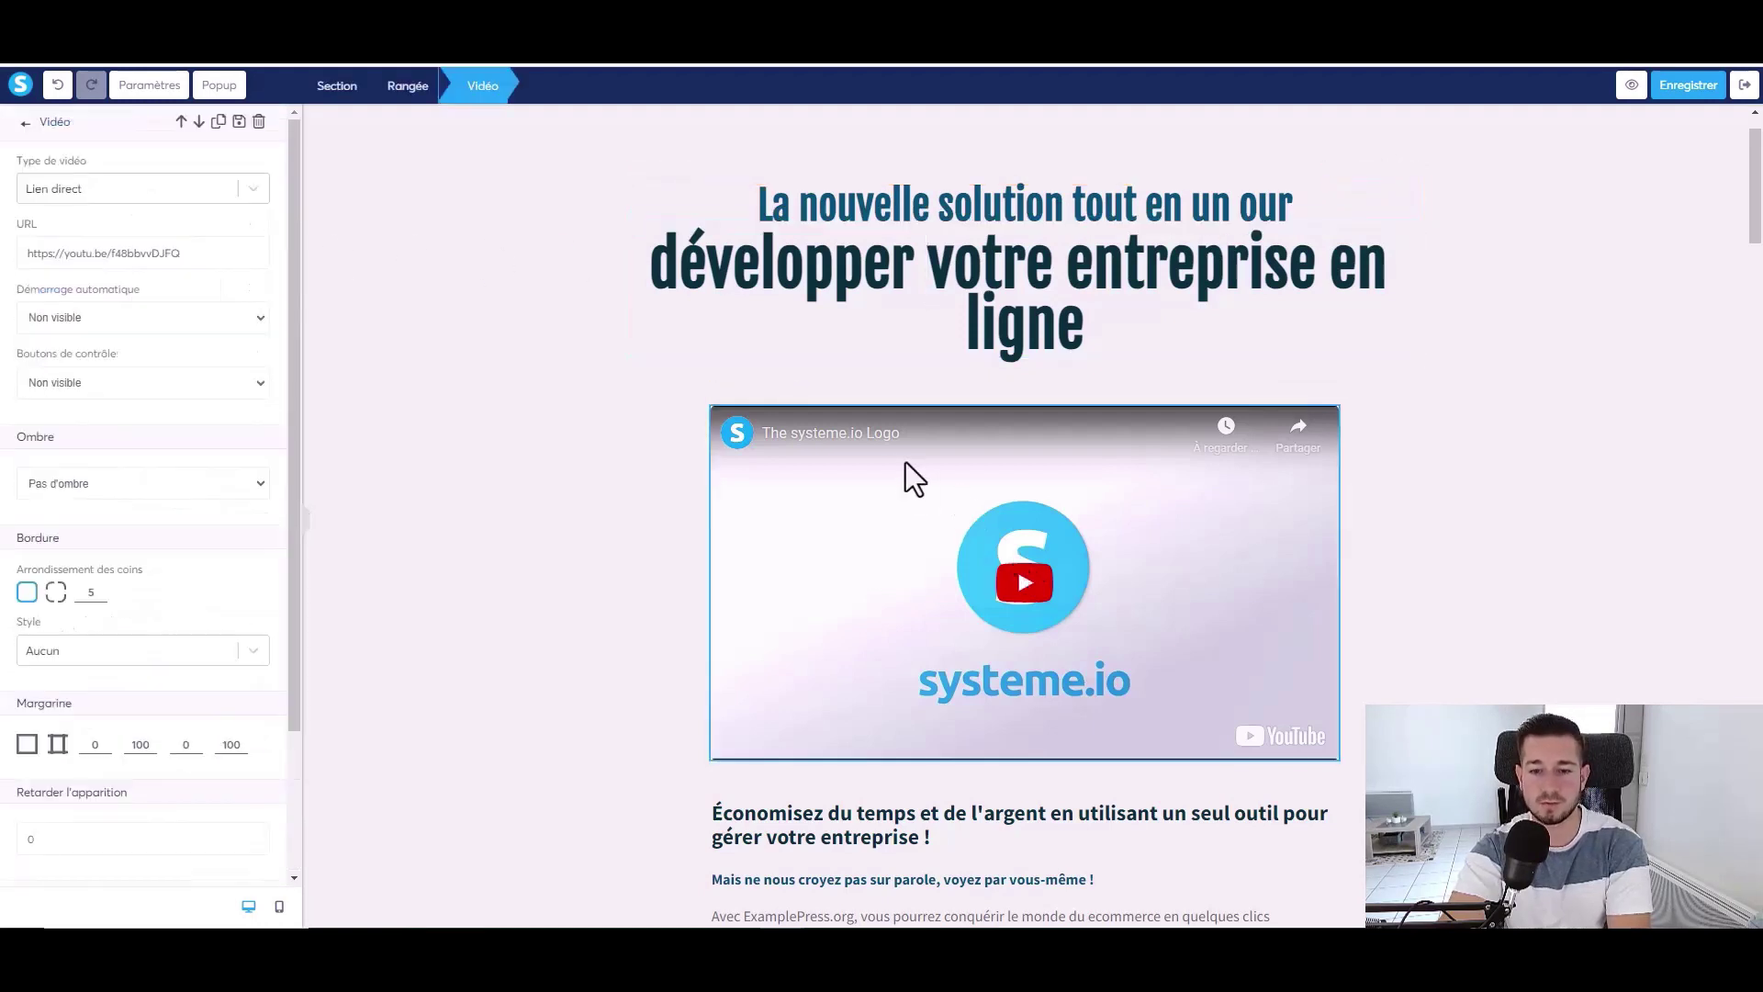
click(1257, 451)
click(1053, 472)
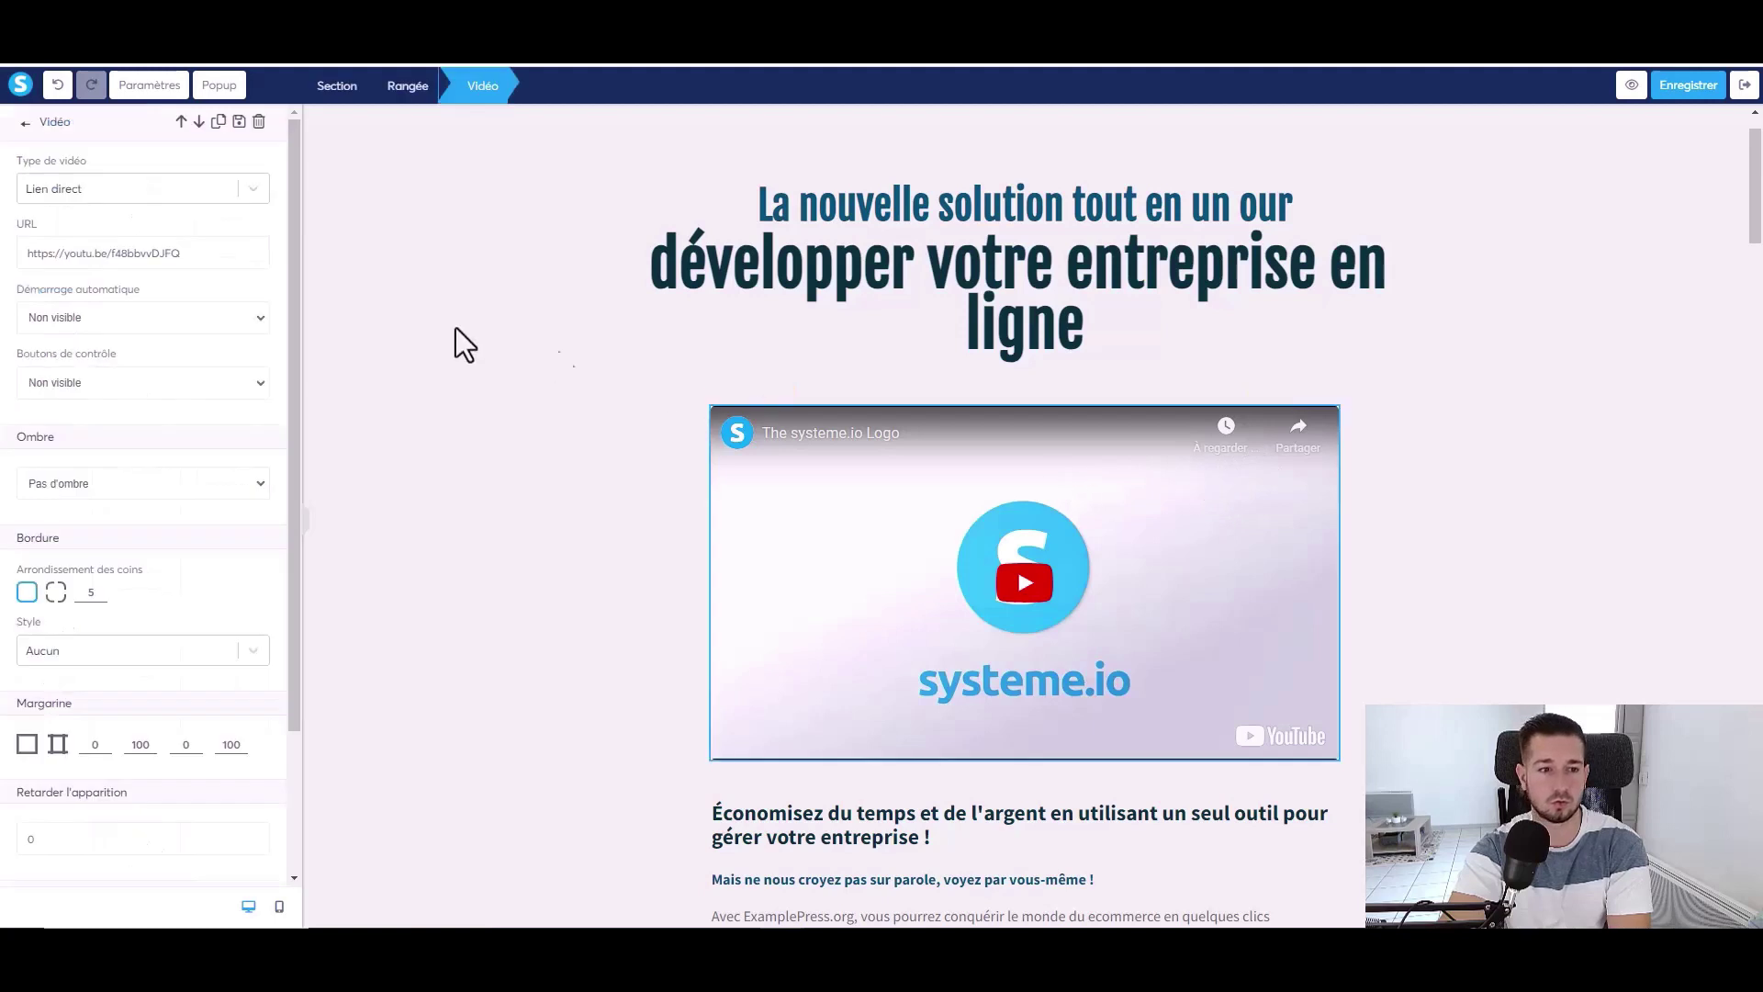
click(207, 254)
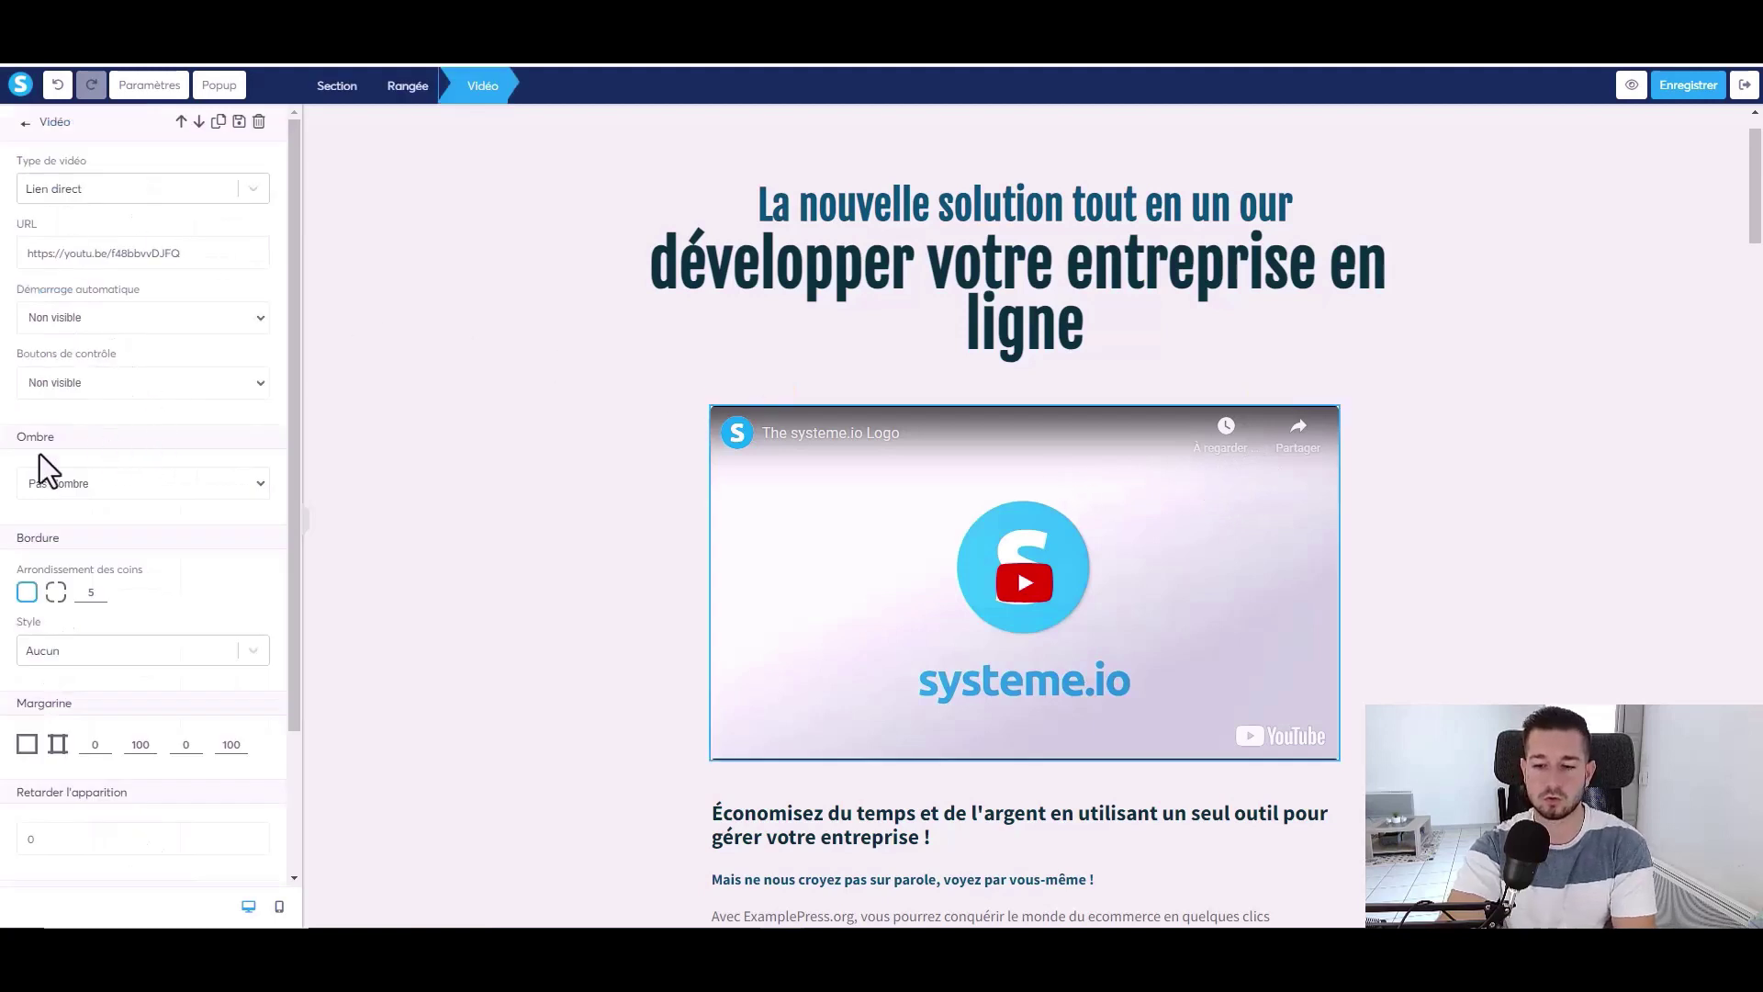
Add a text element below the "Économisez du temps et de l'argent" subheading
scroll(814, 474, down, 5)
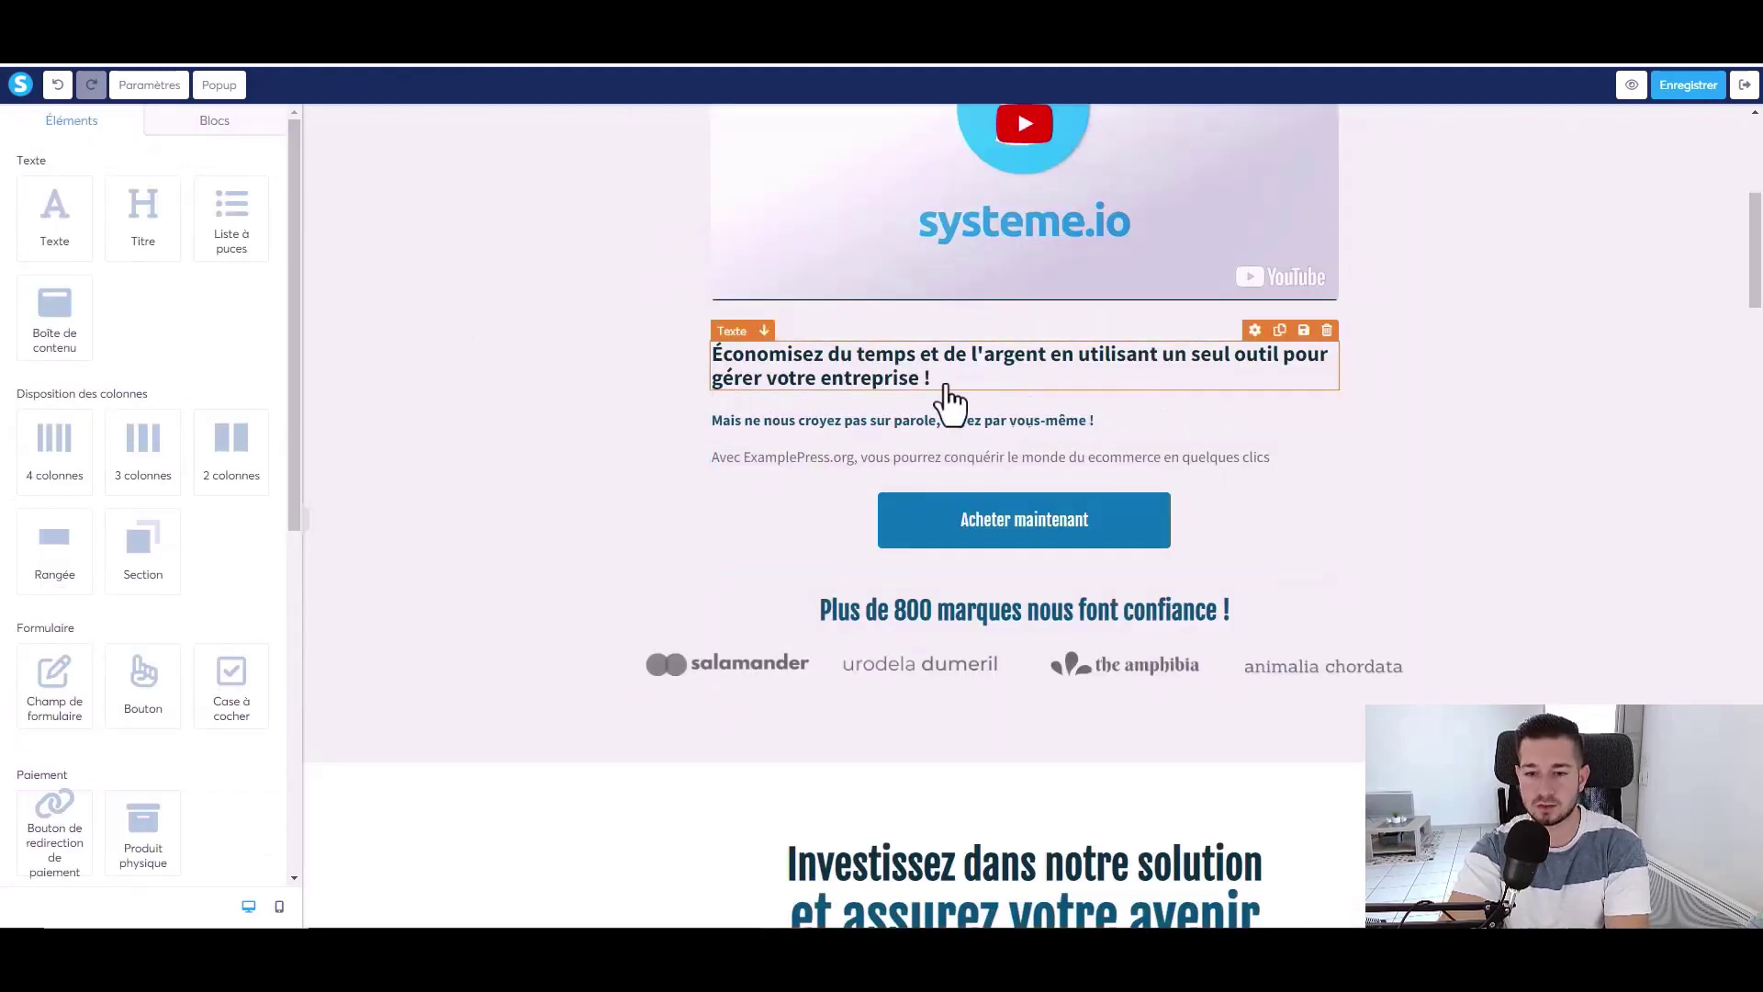
drag(58, 212, 941, 396)
scroll(1340, 422, down, 2)
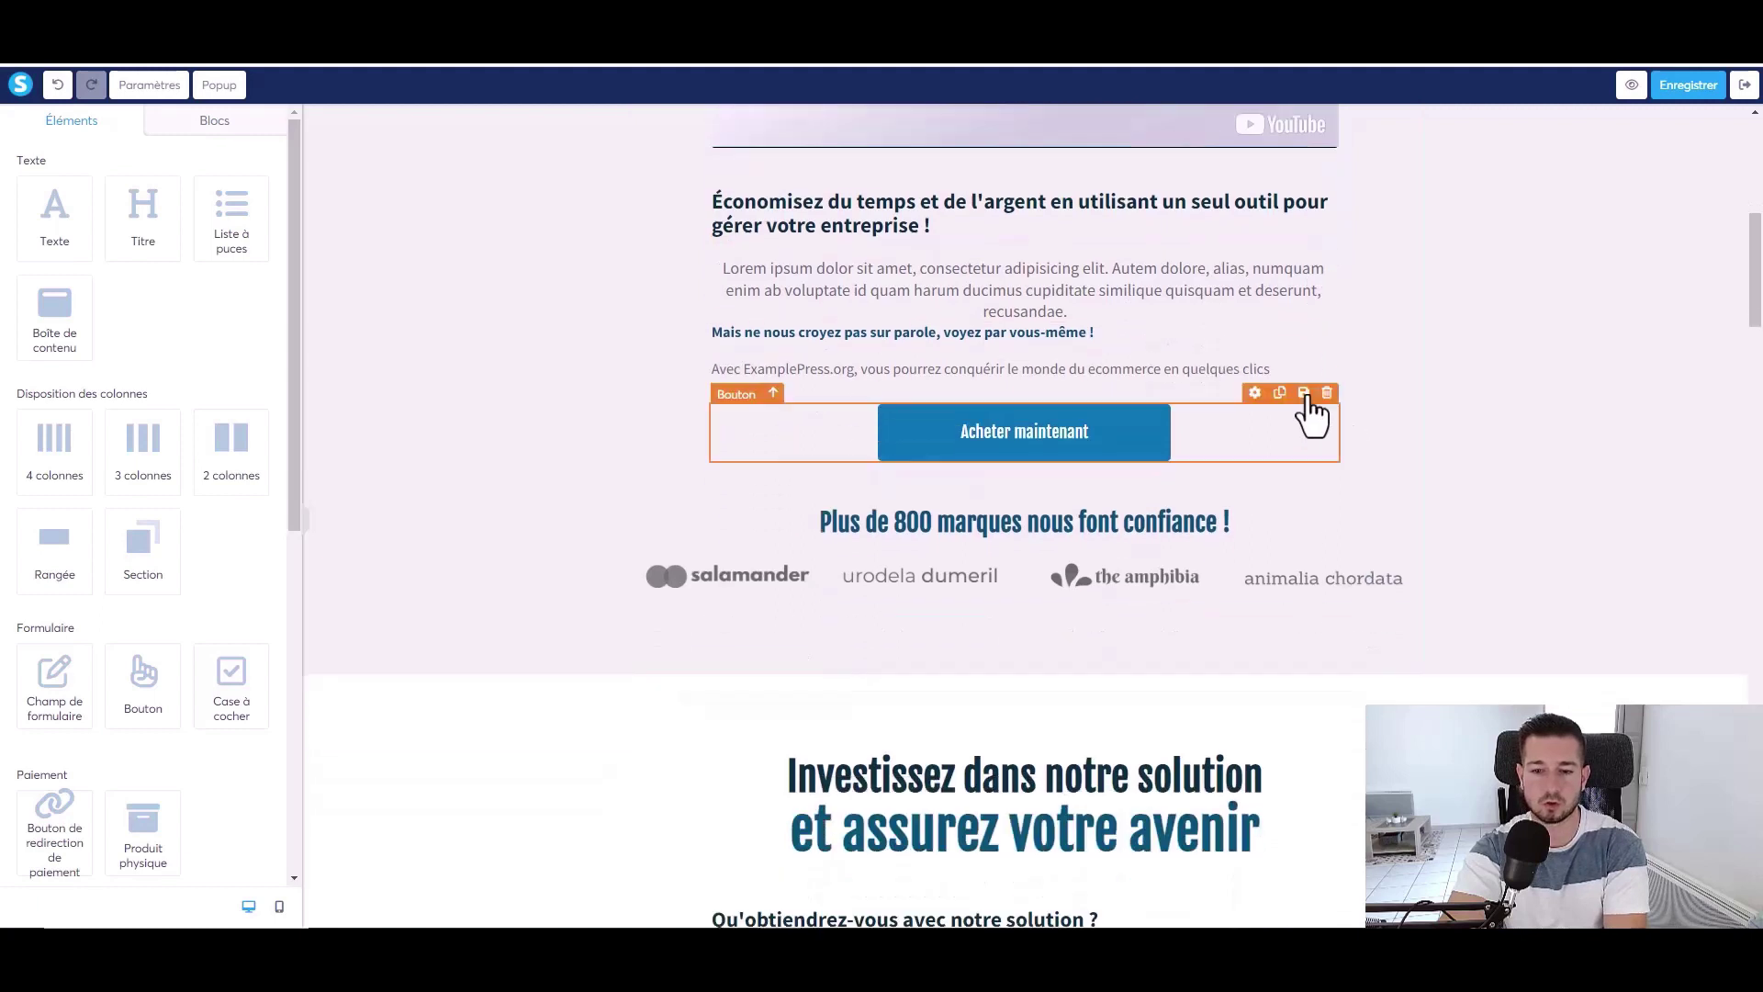
Examine the settings of the "Acheter maintenant" button below the video, including its action, text, colours and padding
scroll(928, 257, up, 2)
click(1085, 601)
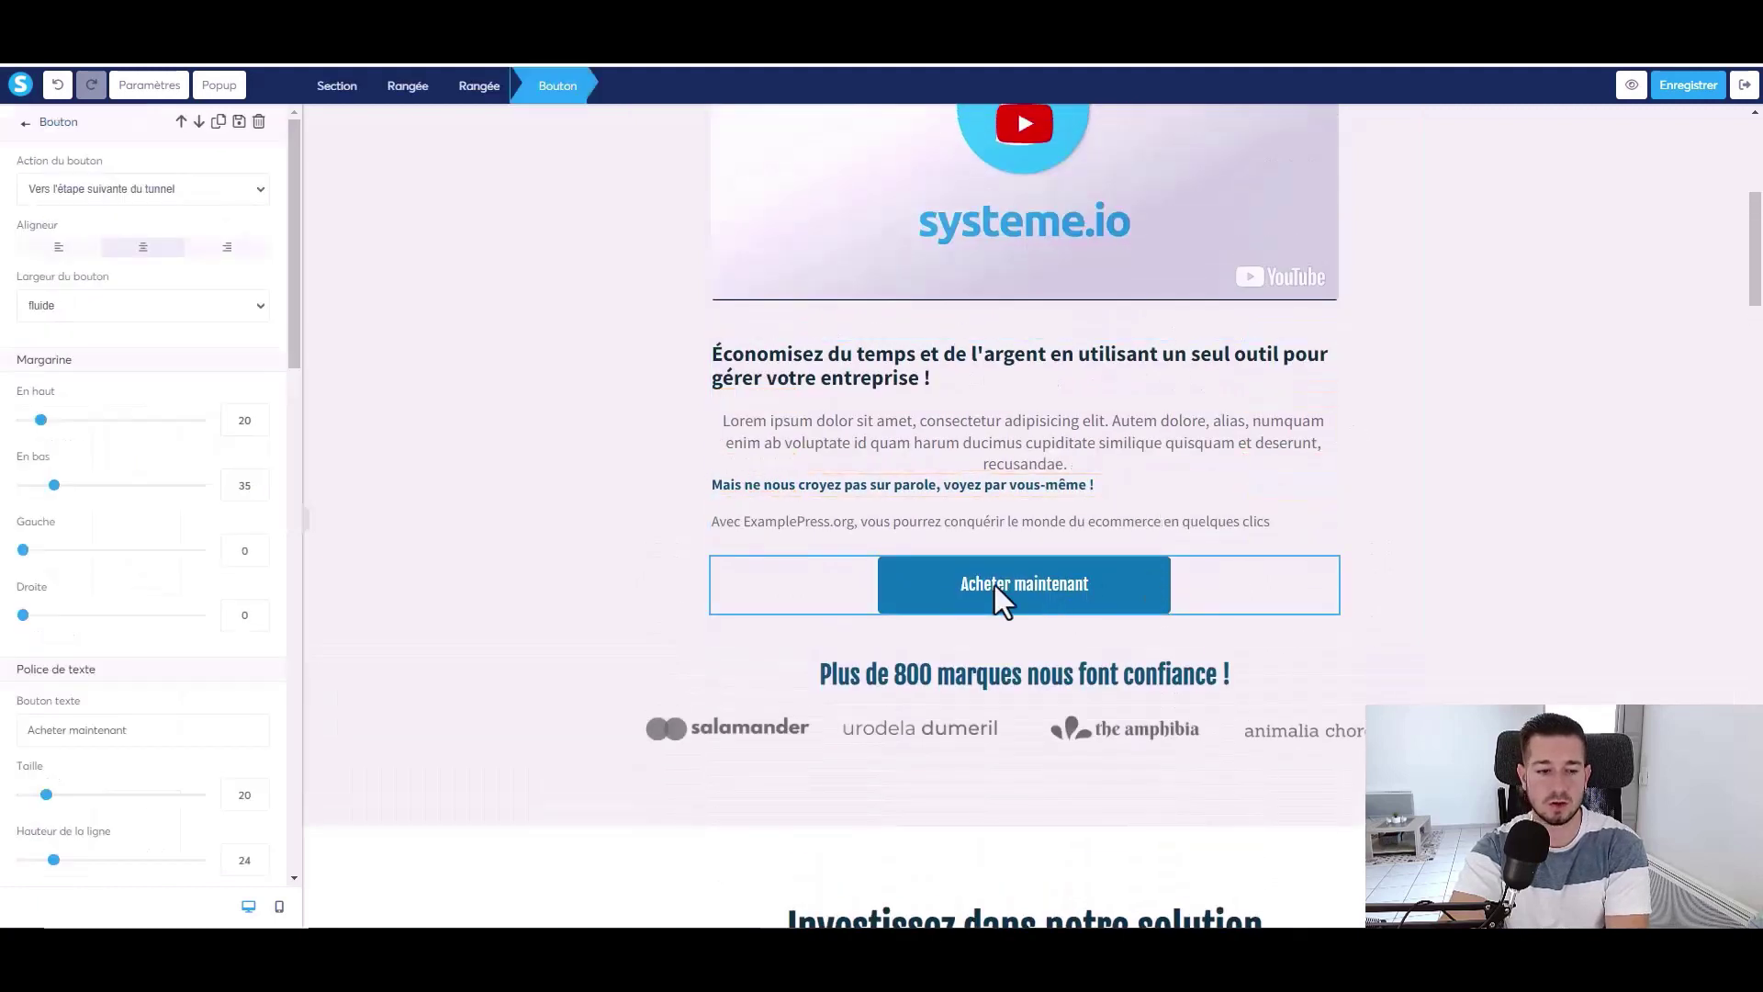
scroll(154, 541, down, 10)
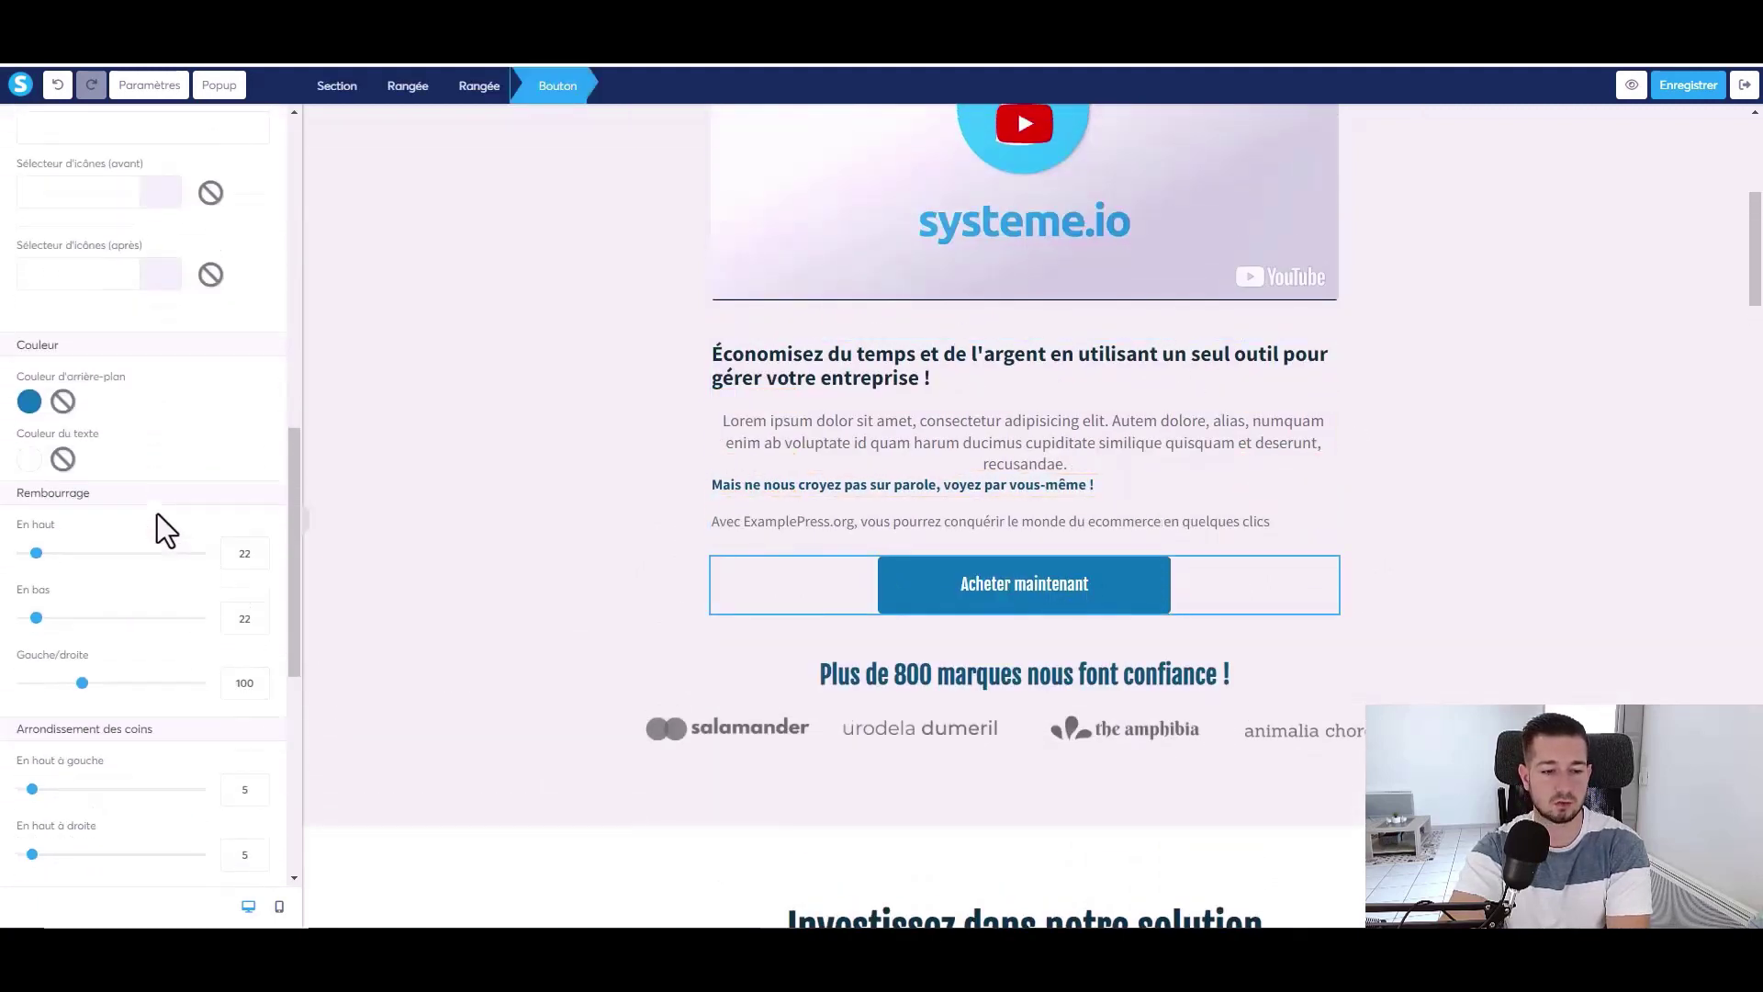
scroll(107, 354, up, 6)
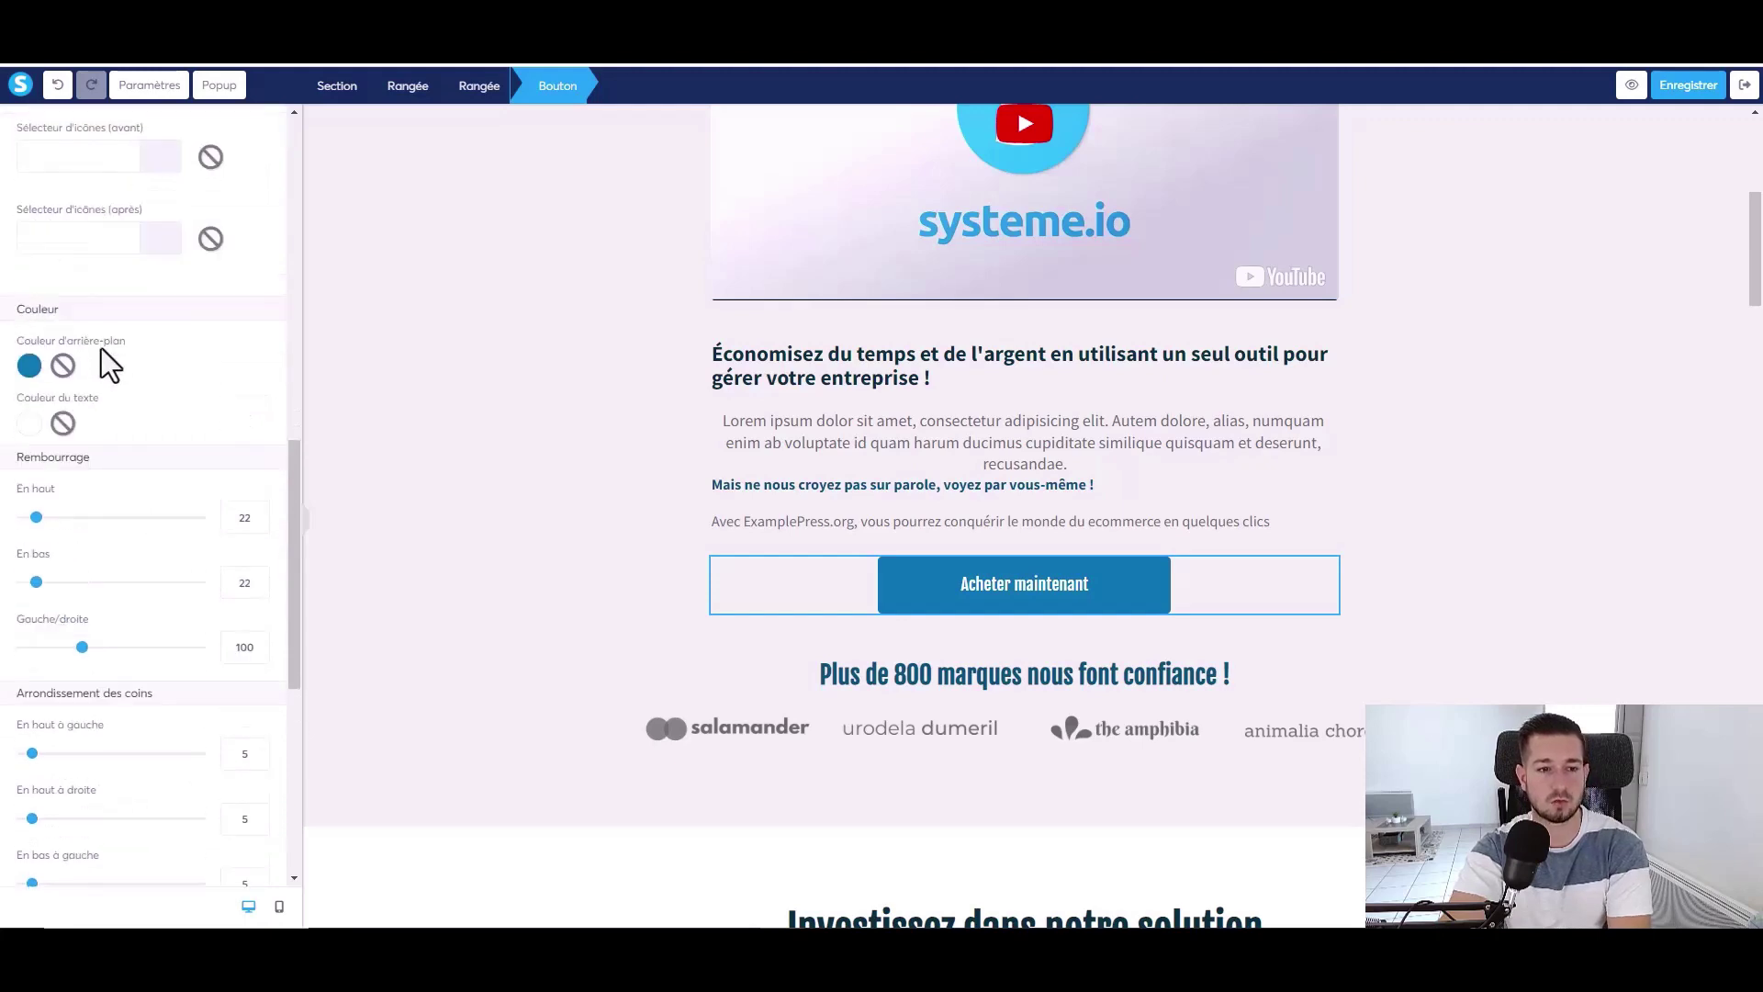
key(Escape)
scroll(1129, 642, up, 4)
scroll(1136, 647, down, 1)
Review the "Investissez dans notre solution" text blocks, the pricing box and the "À qui correspond notre produit ?" section
scroll(1136, 648, down, 8)
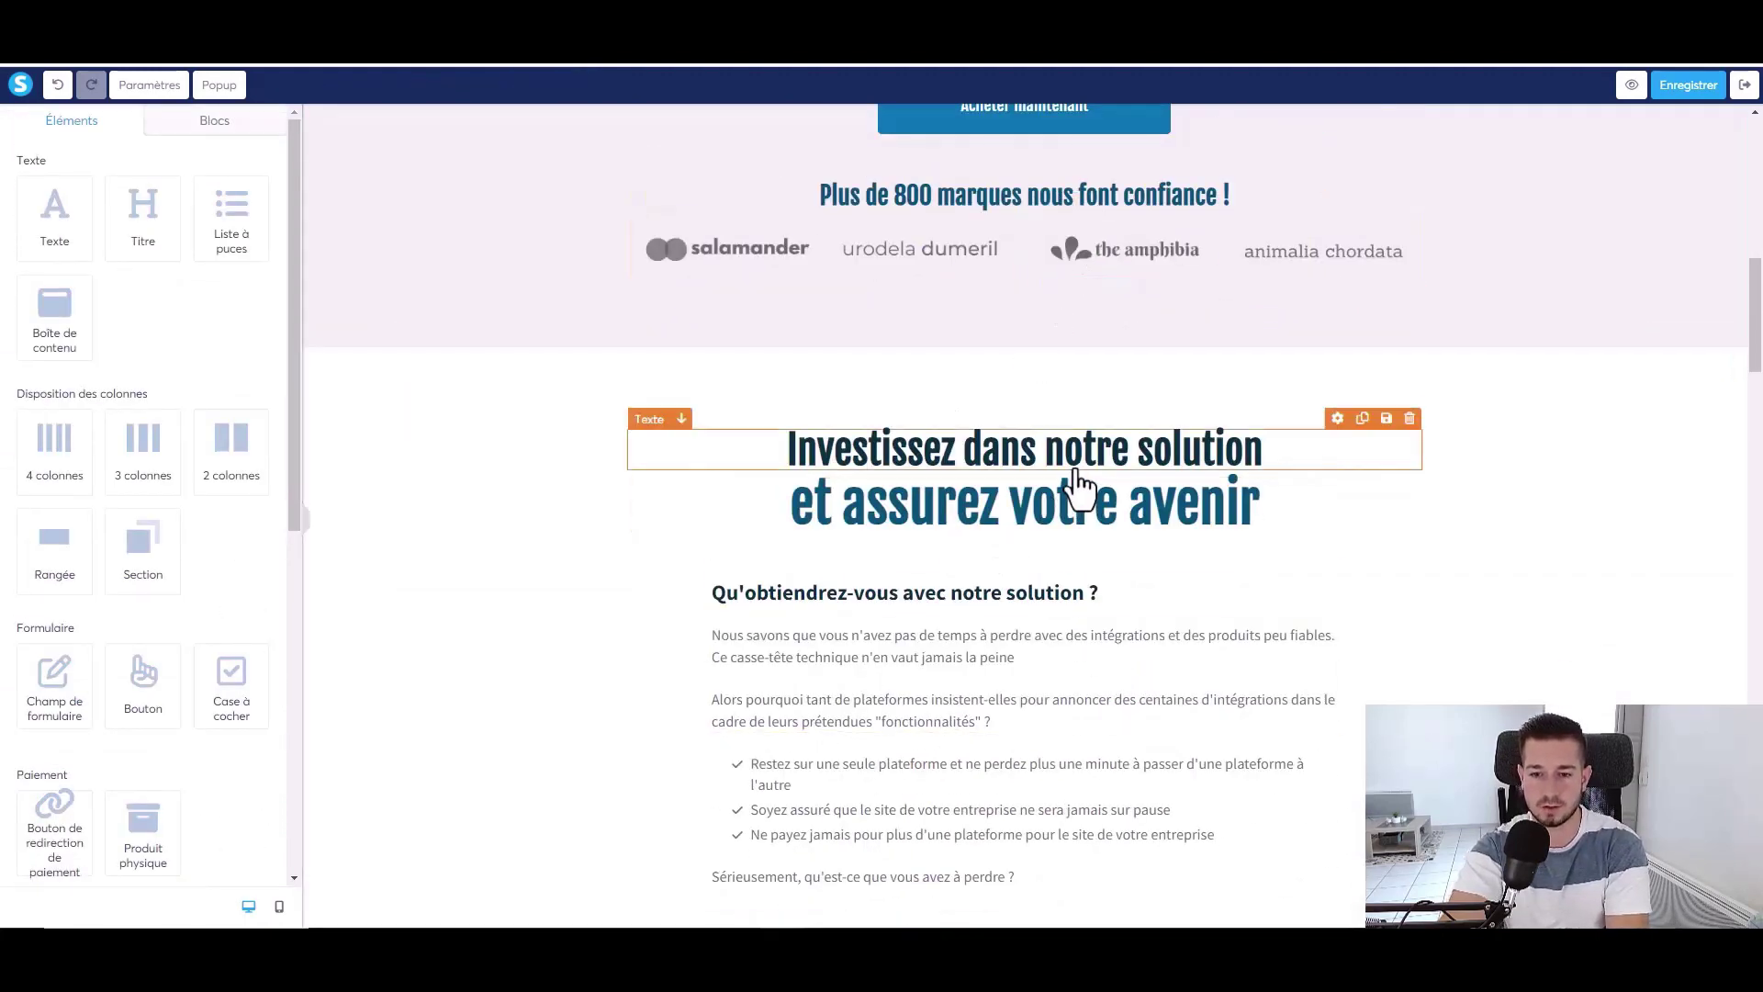
click(1055, 494)
click(1143, 455)
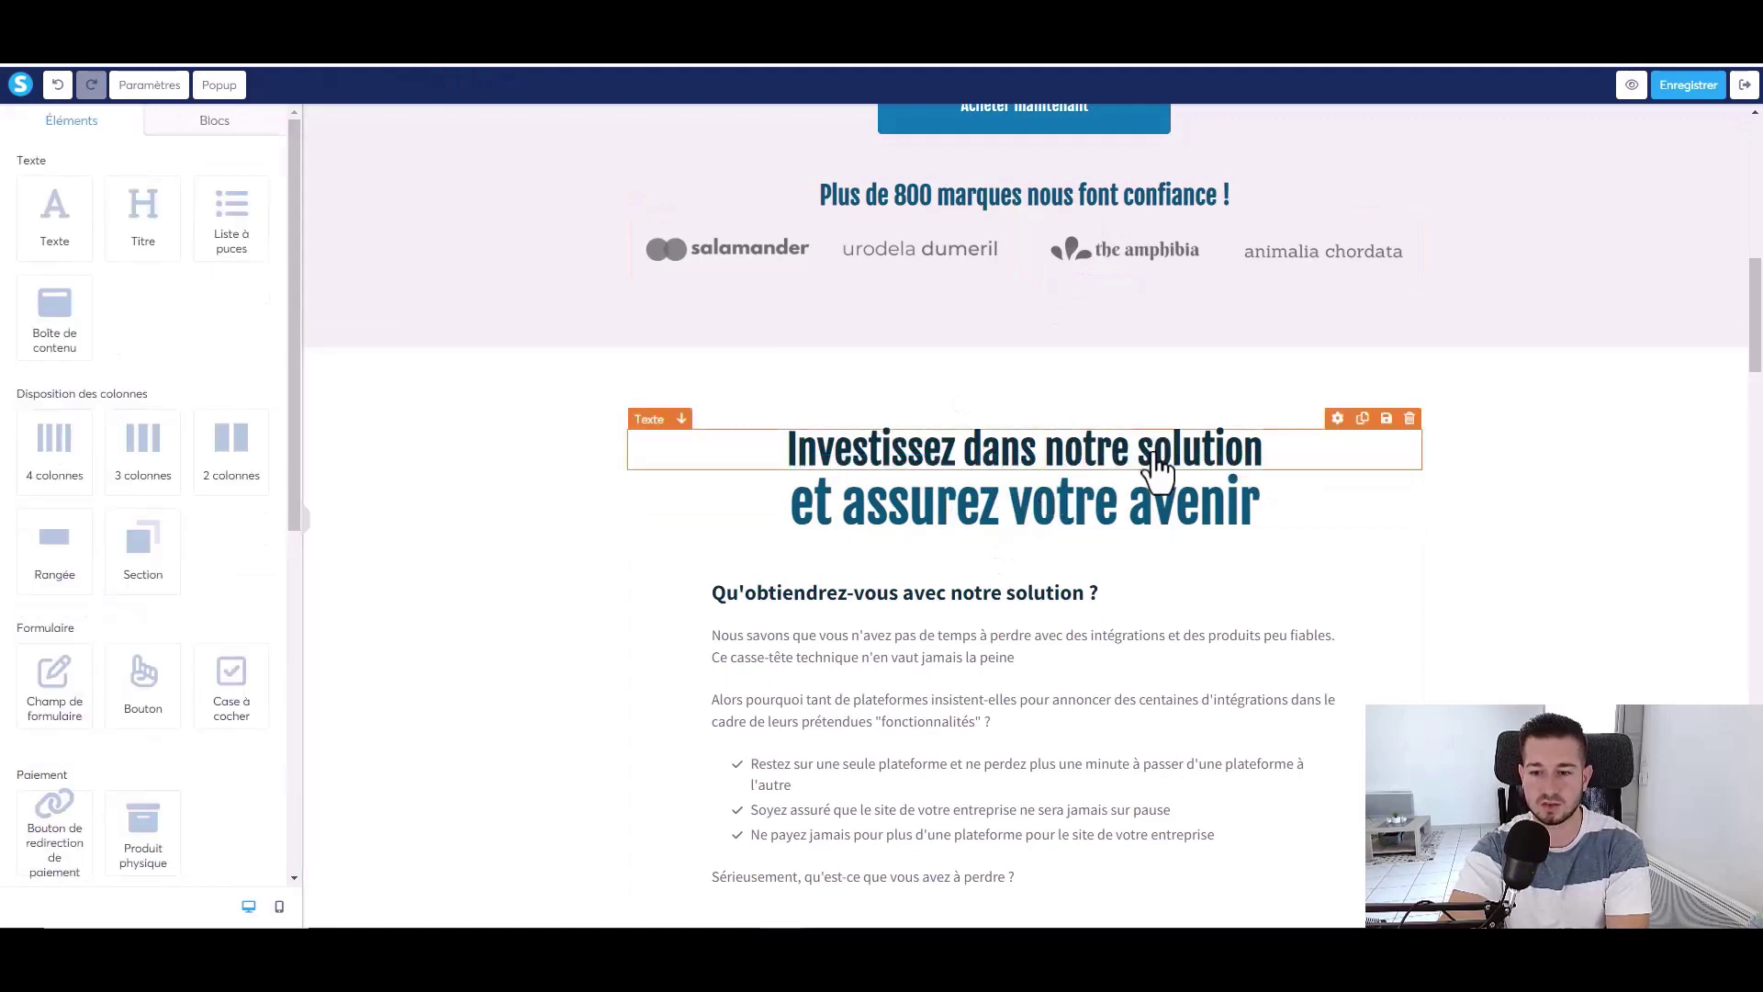
click(970, 655)
click(1064, 669)
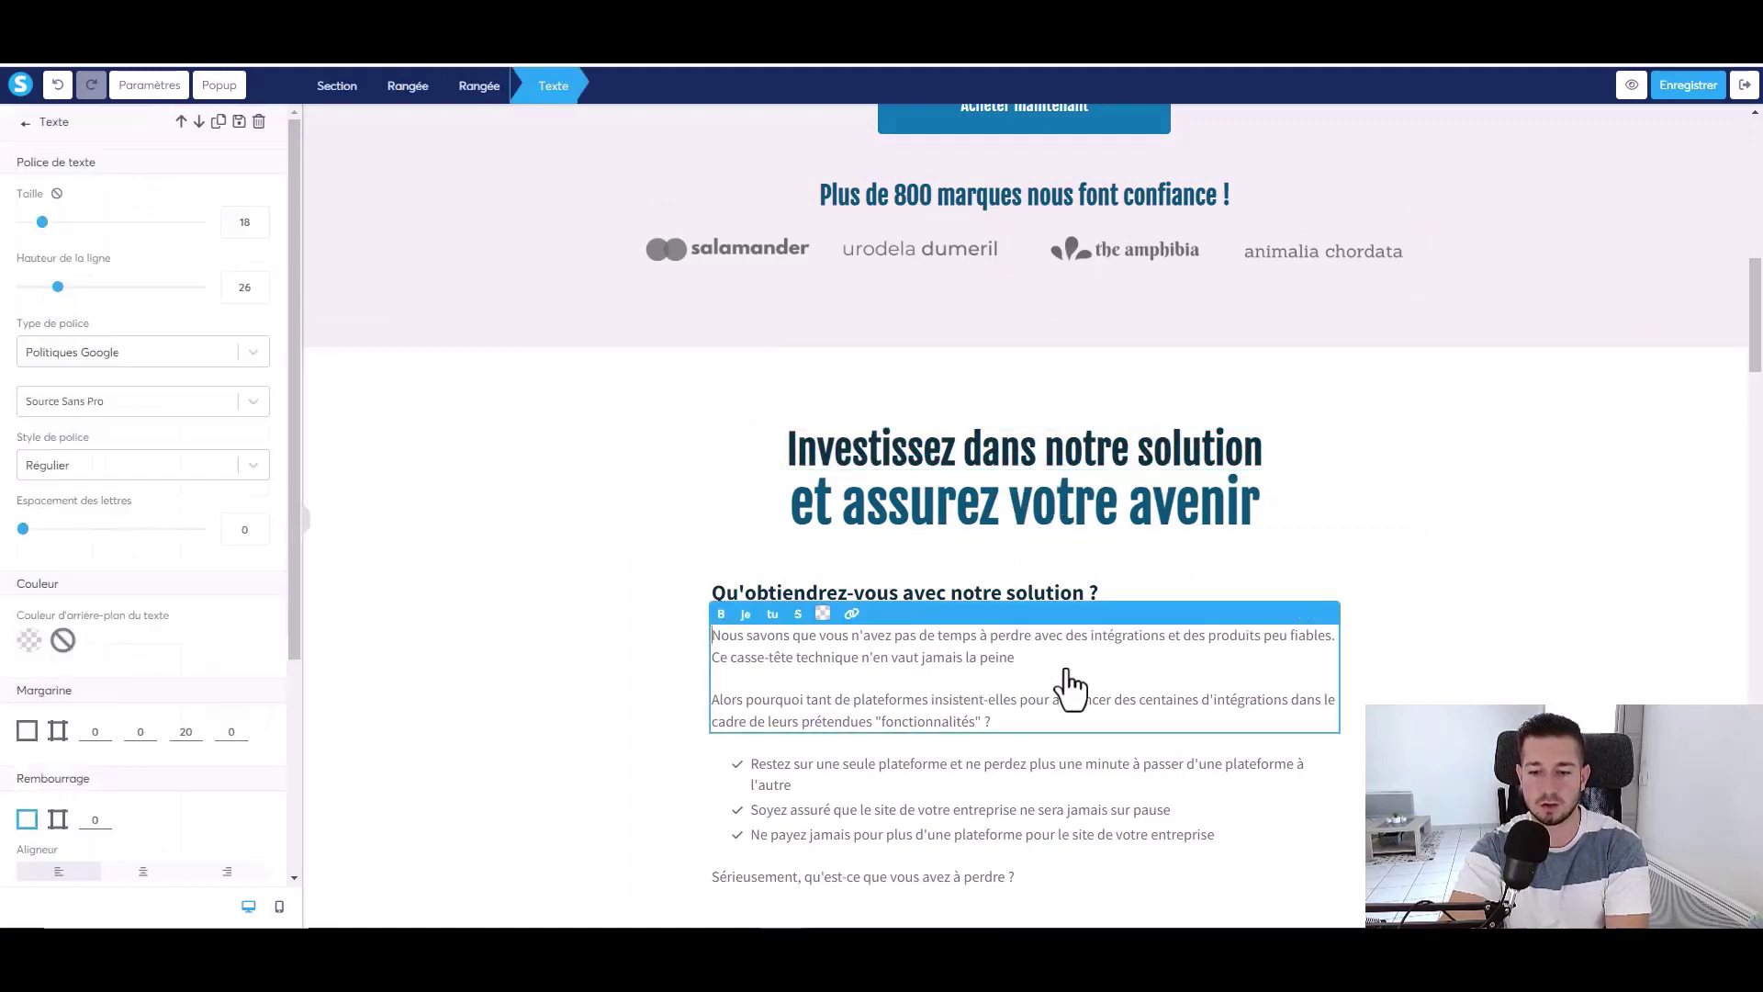
scroll(1102, 651, down, 4)
click(1466, 488)
scroll(1469, 505, down, 6)
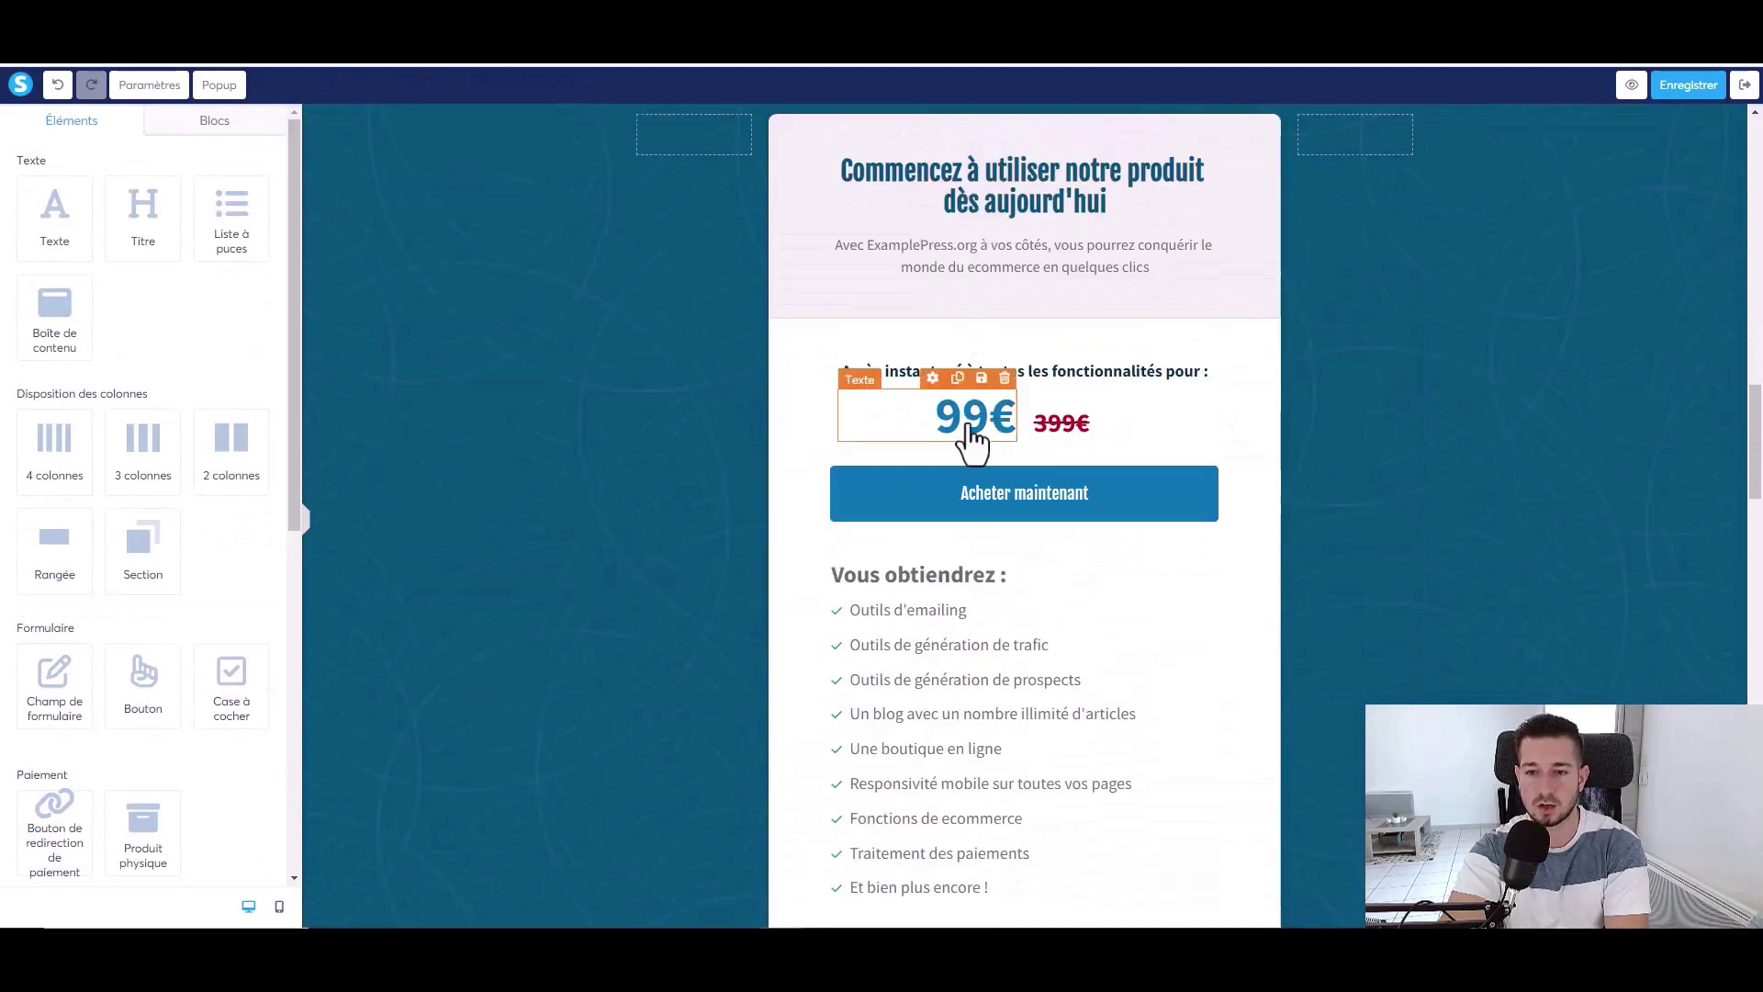
scroll(1332, 468, down, 10)
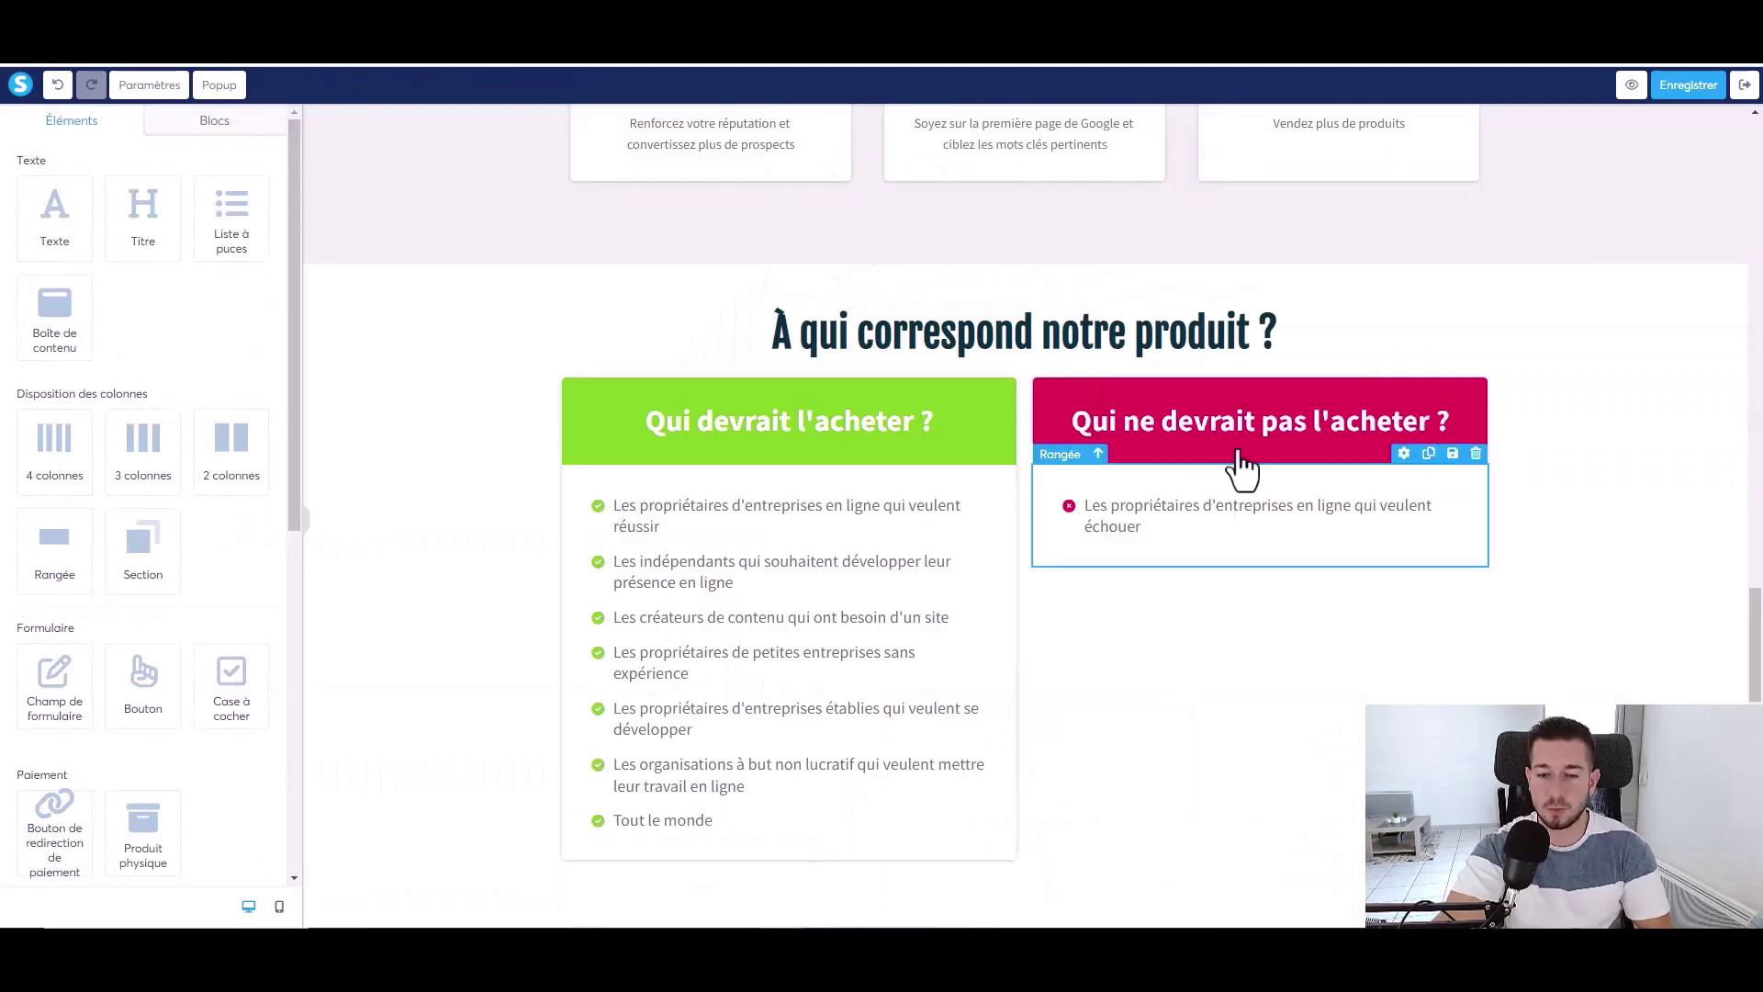
scroll(1003, 421, up, 15)
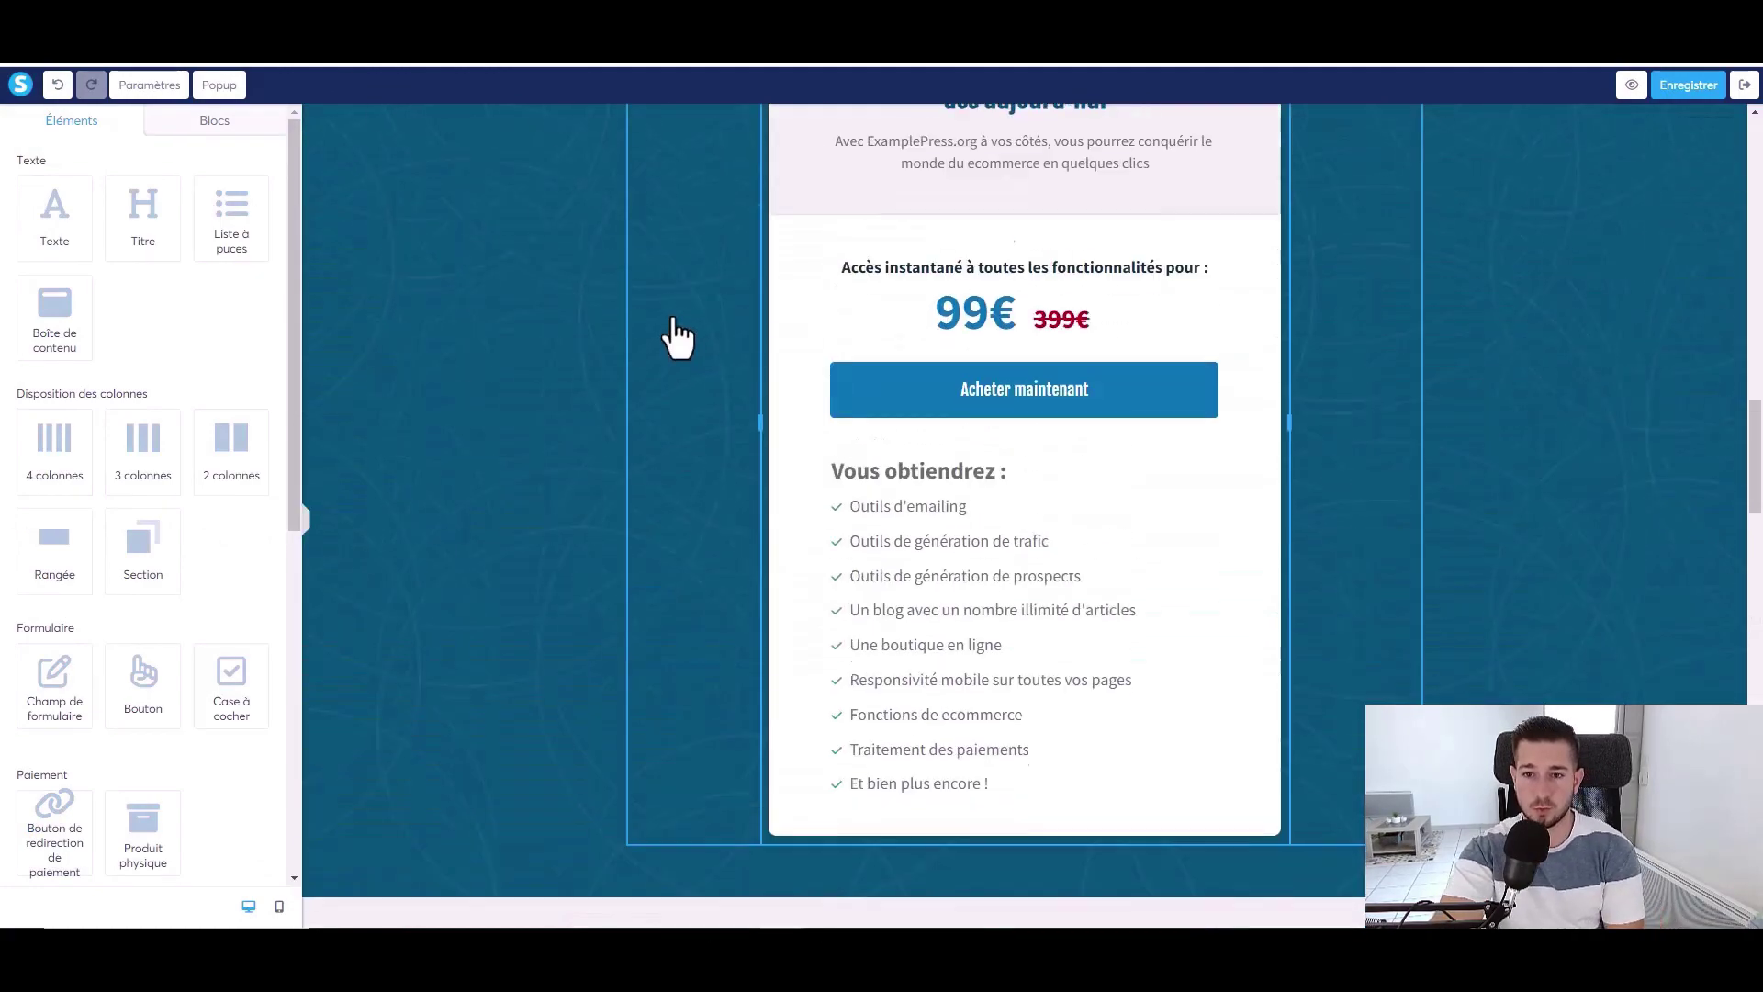
scroll(677, 338, up, 15)
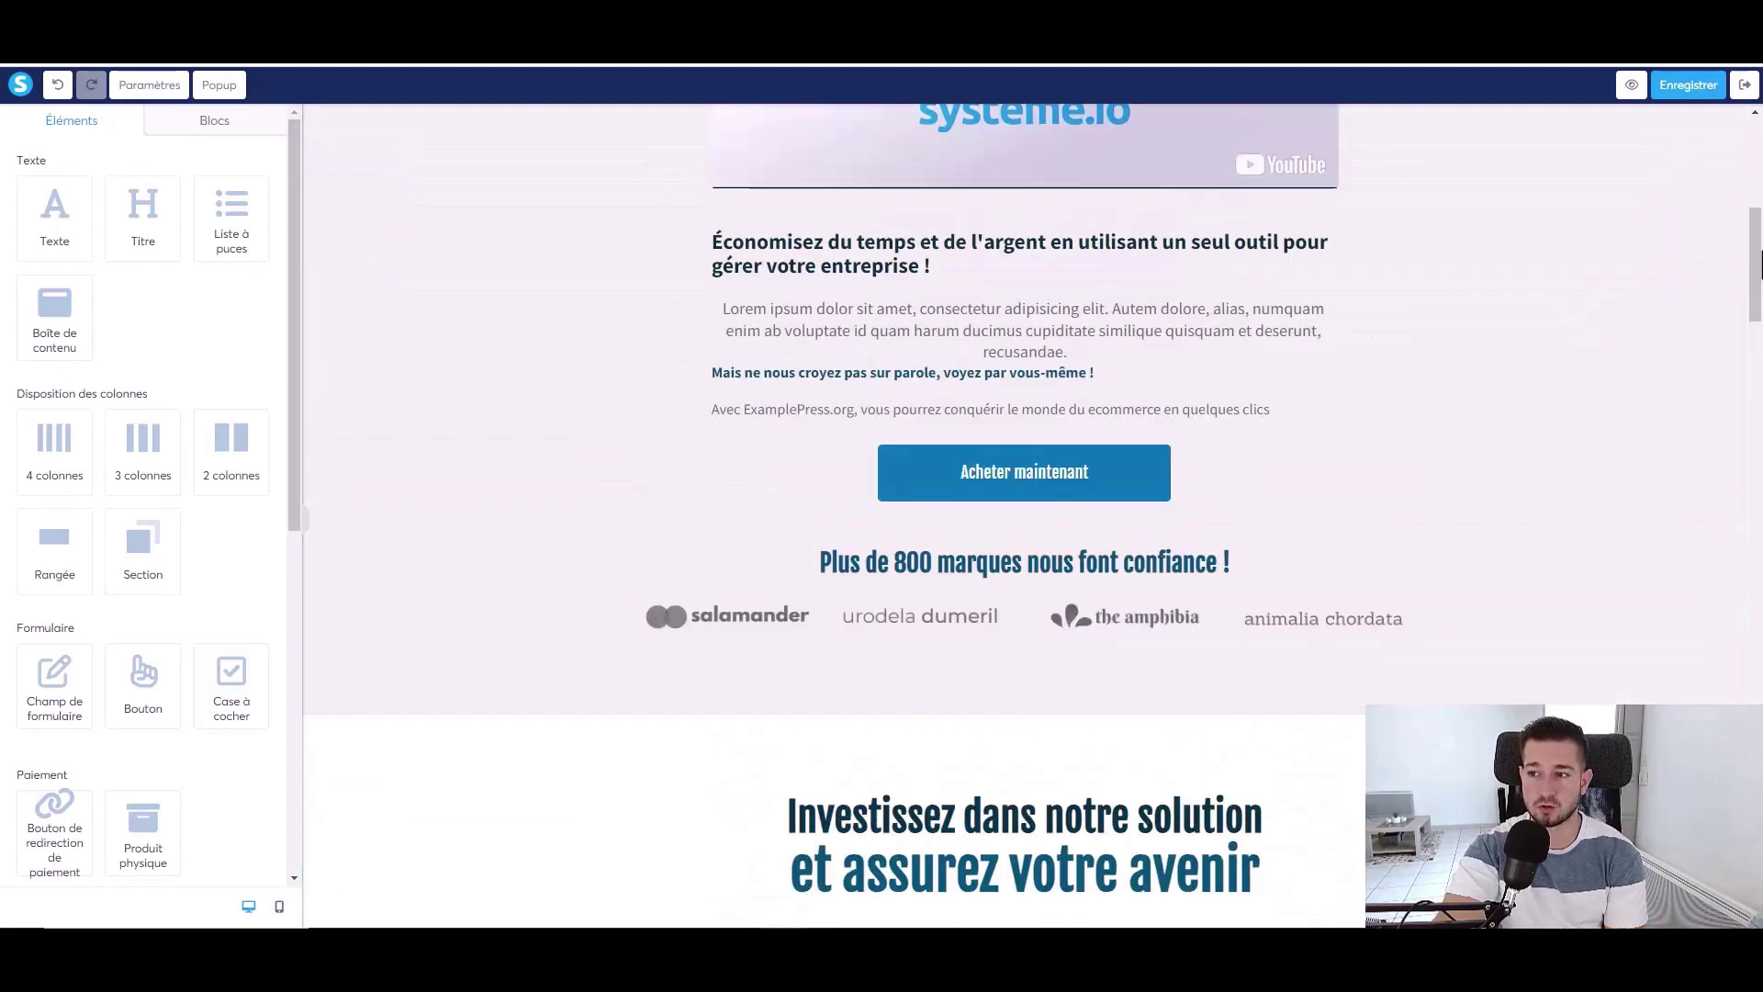
drag(1756, 267, 1640, 355)
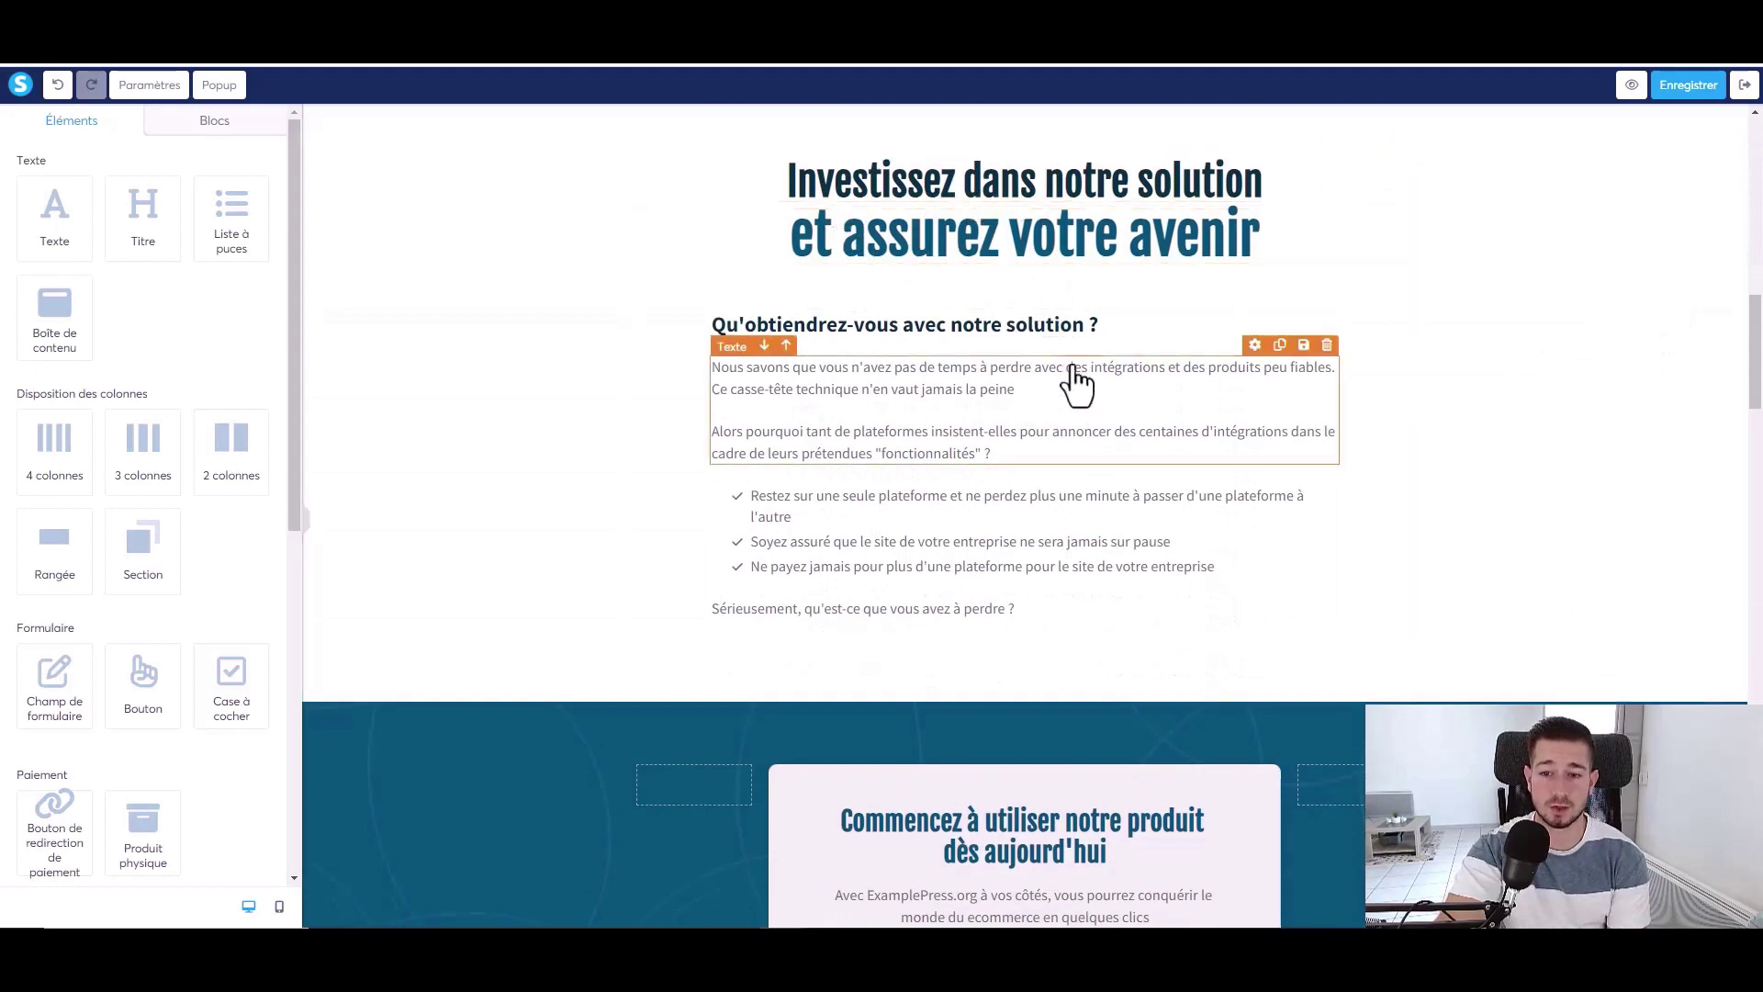
Look through the available page elements and examine the settings of the "Questions fréquemment posées" FAQ and the remaining sections
click(1073, 405)
click(1028, 501)
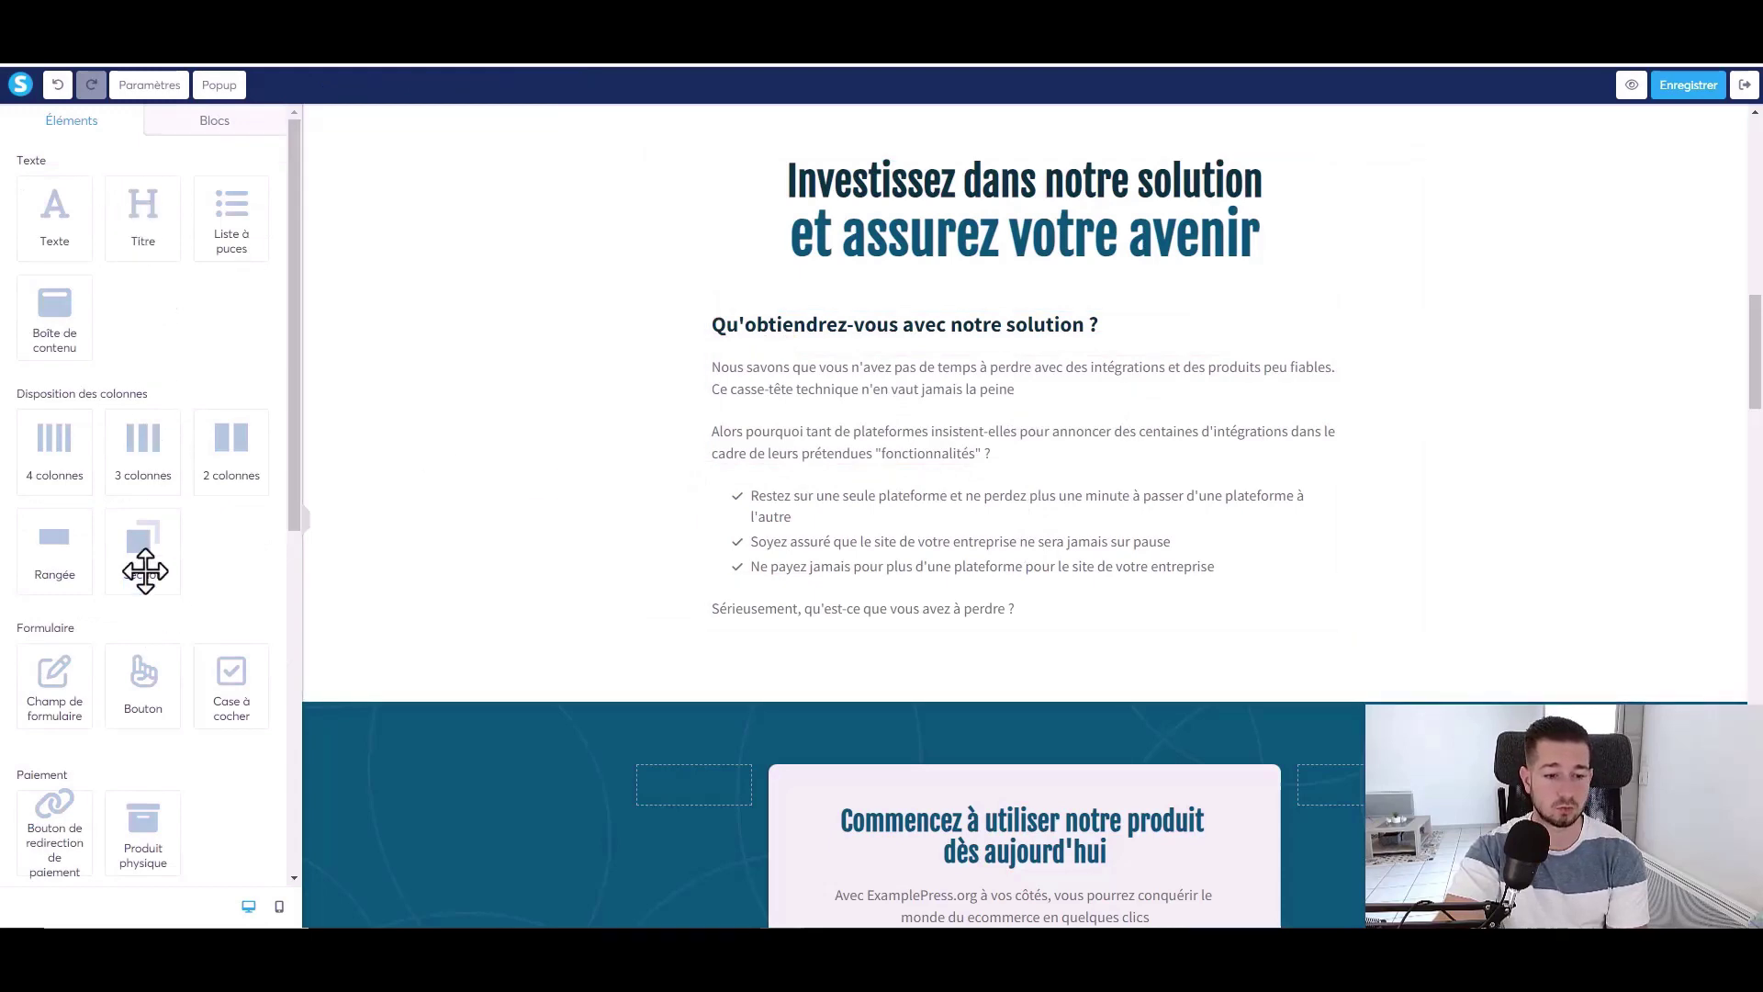
scroll(149, 524, down, 2)
scroll(834, 440, up, 5)
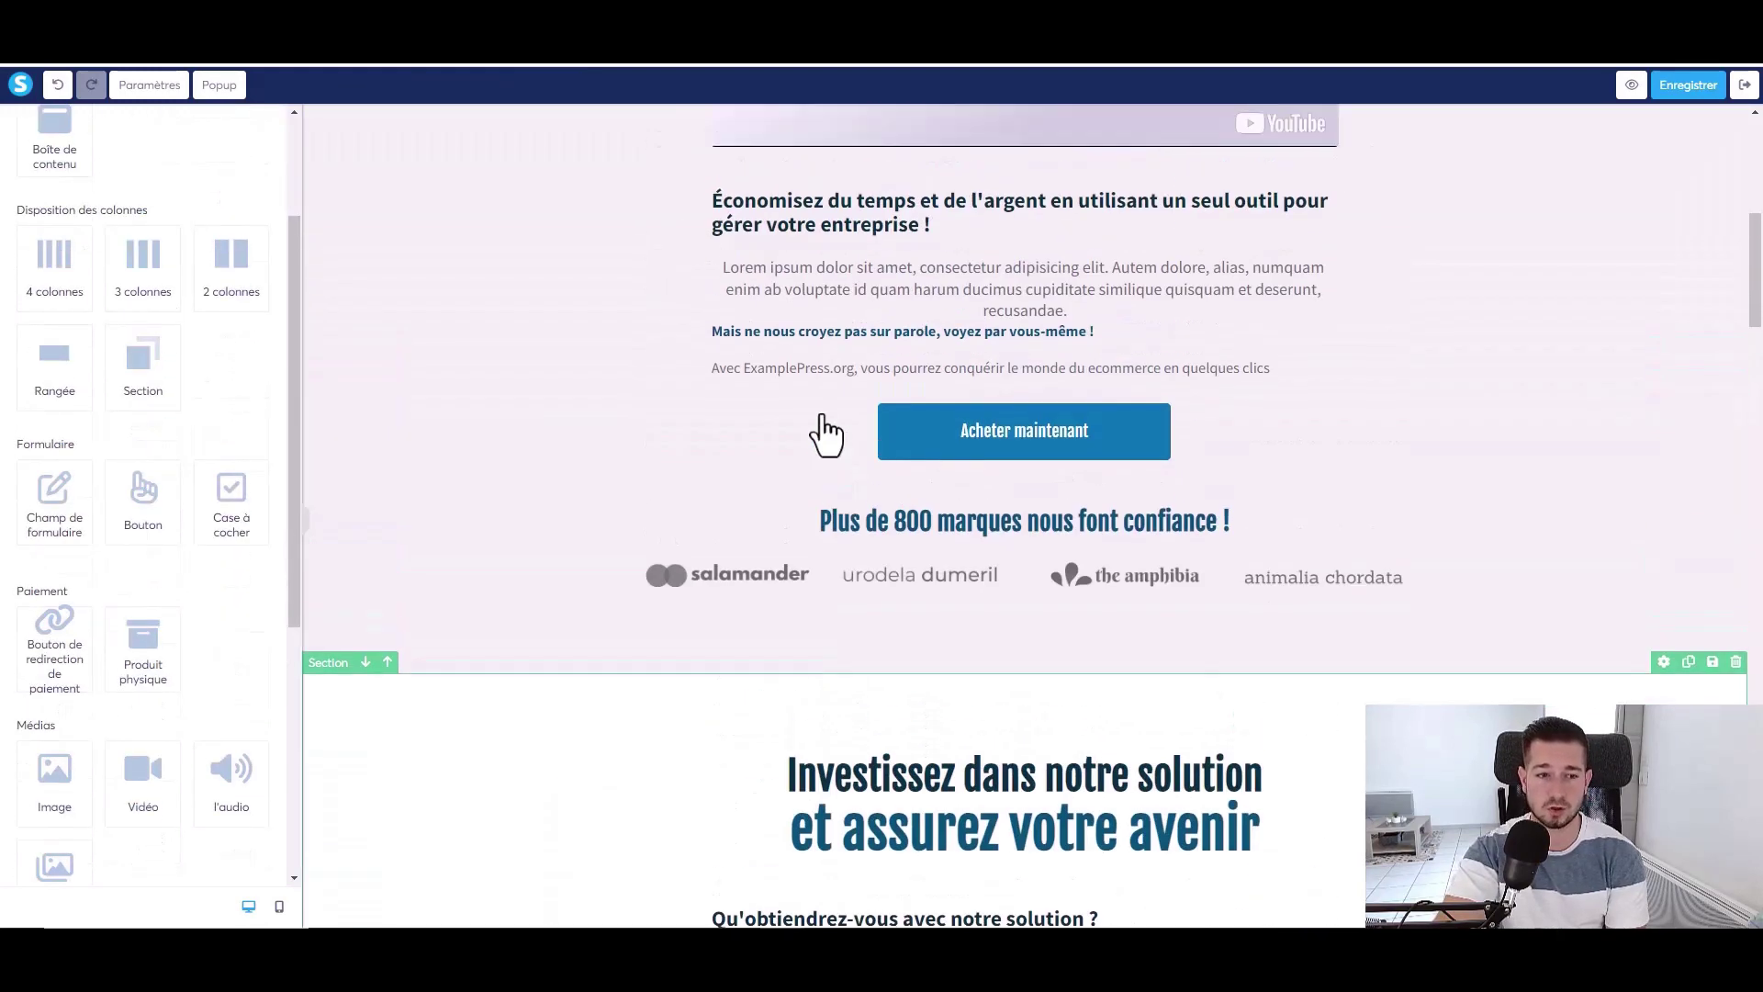
scroll(834, 441, up, 4)
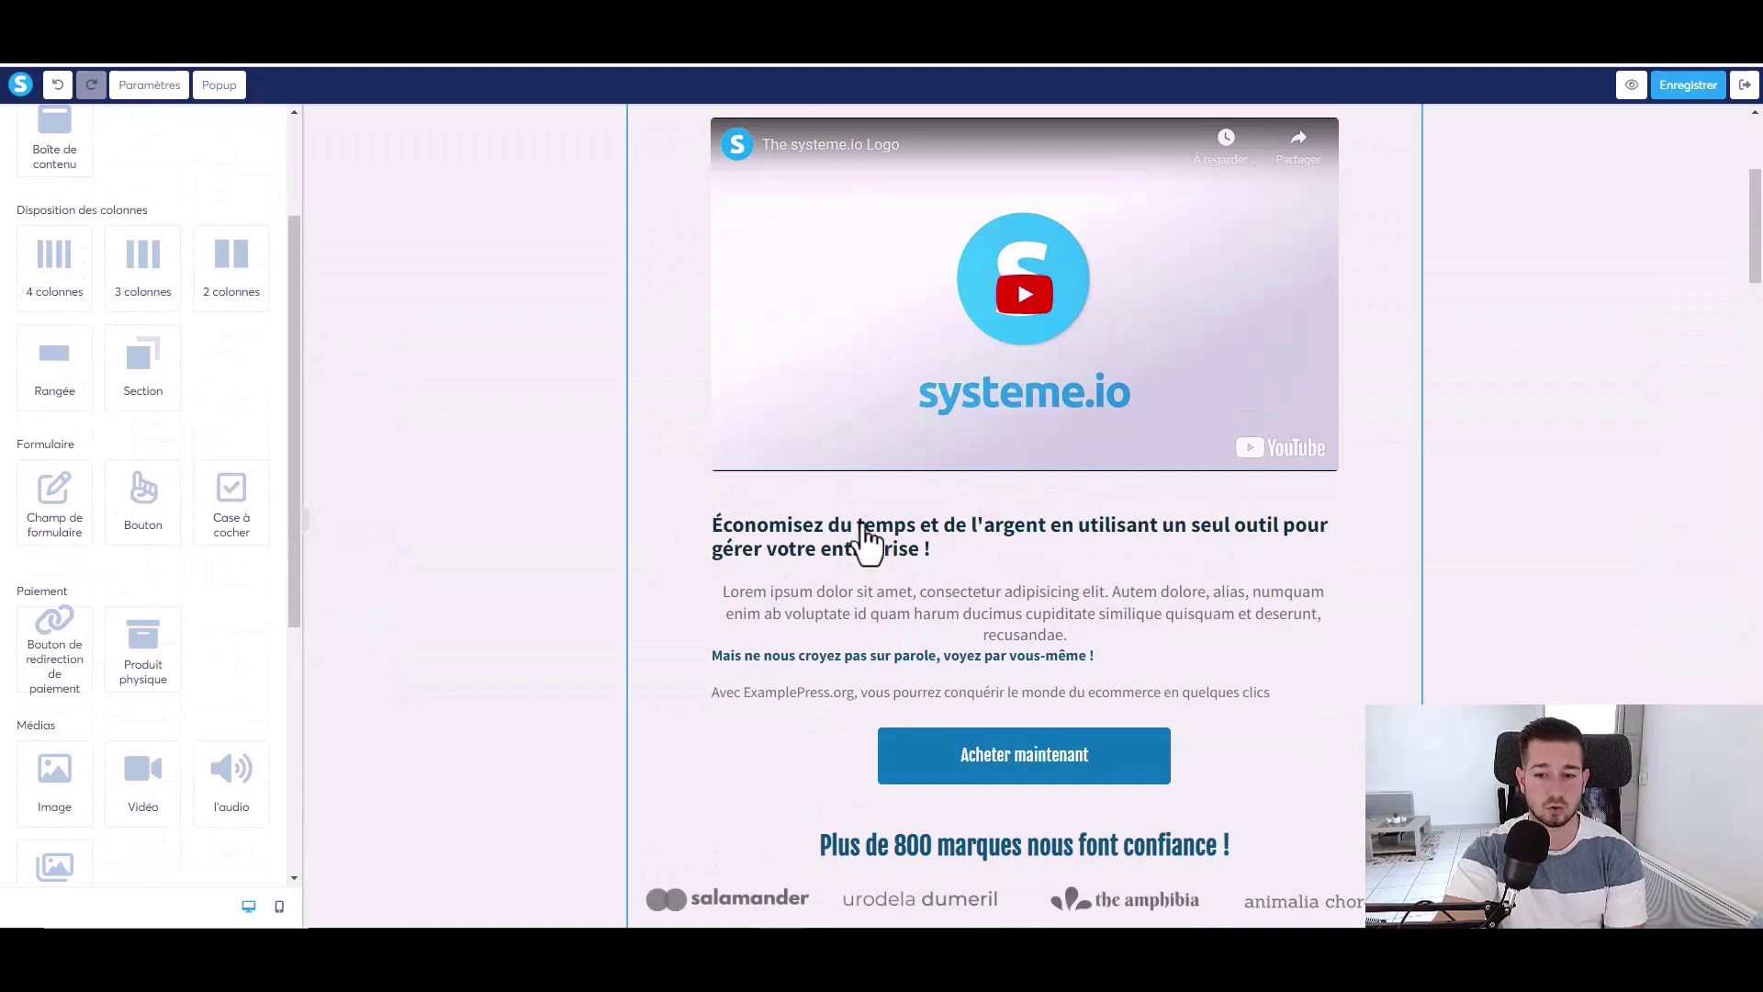
scroll(1042, 539, down, 15)
scroll(921, 378, up, 4)
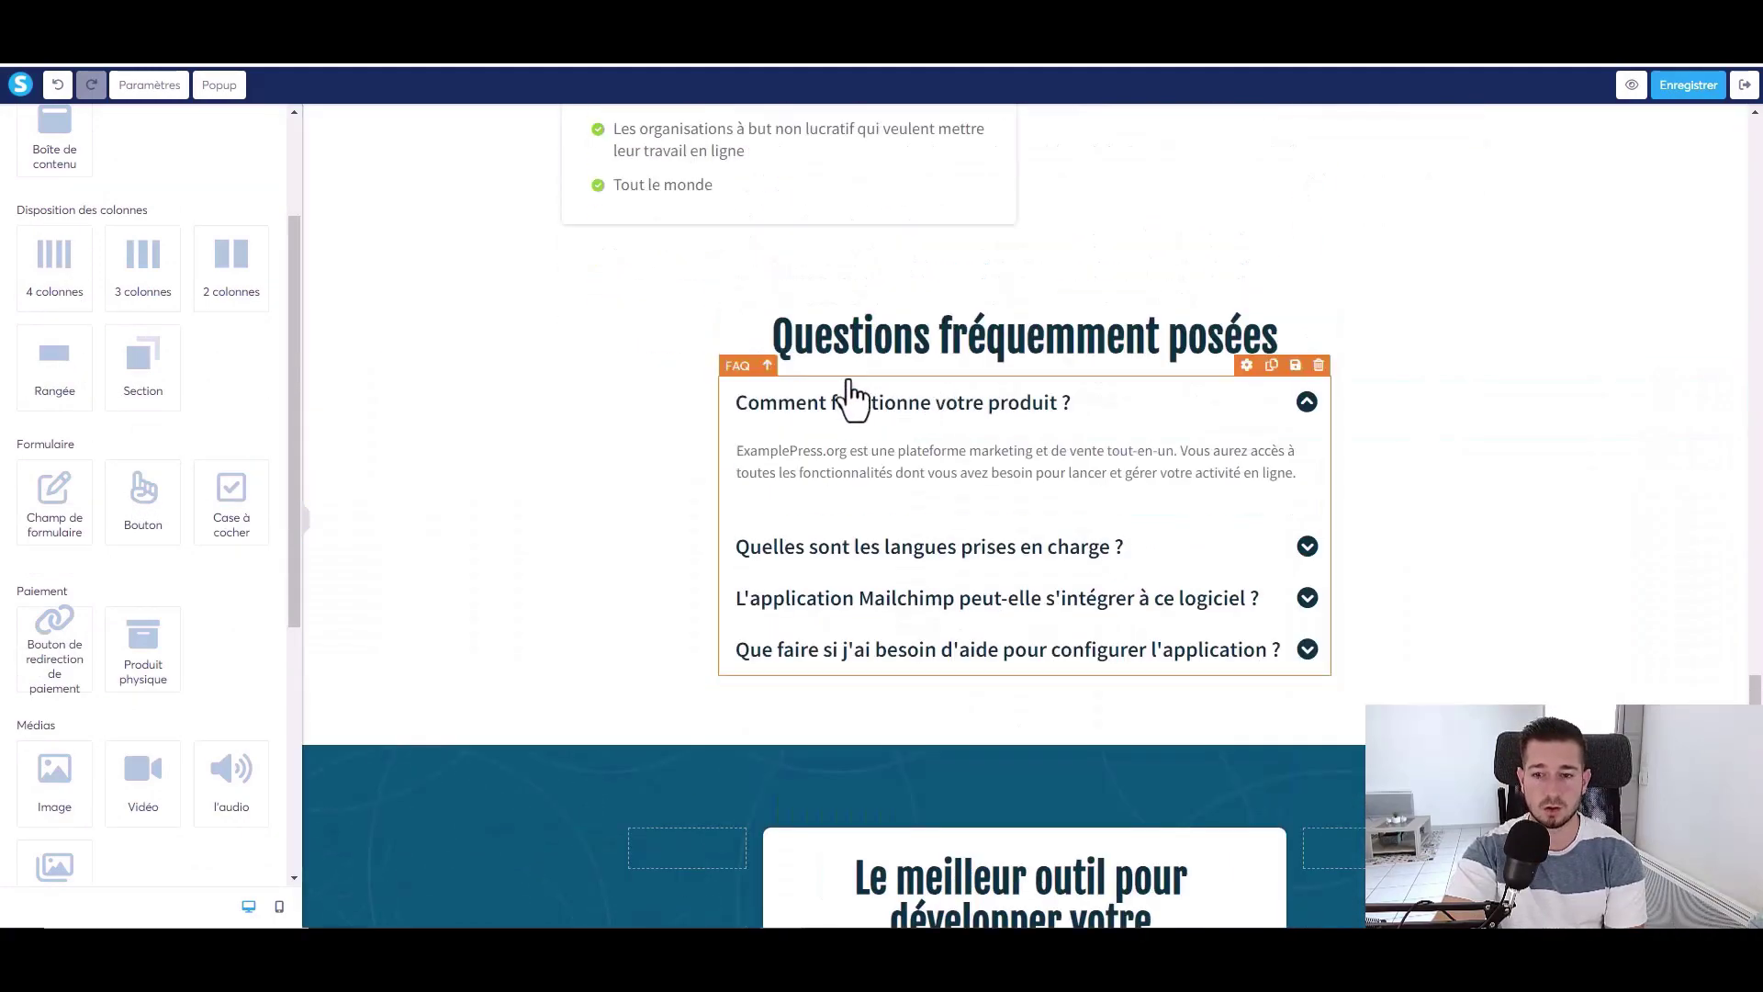
click(1155, 553)
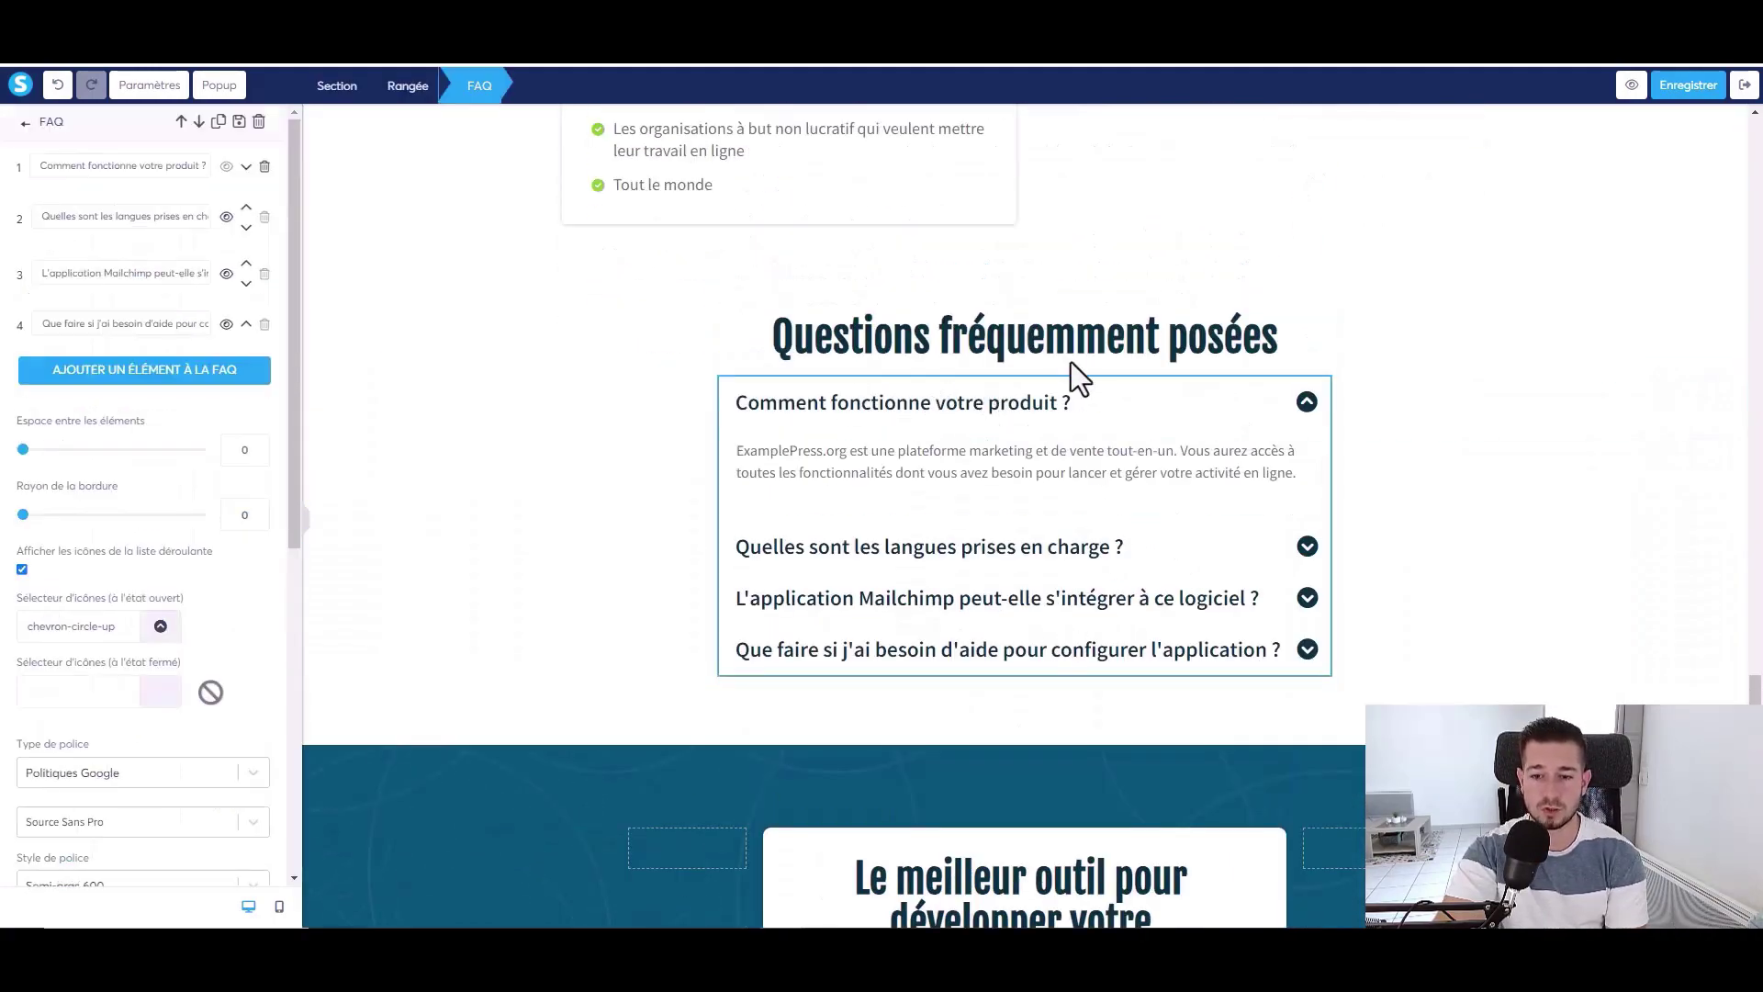
click(1175, 343)
scroll(1221, 440, down, 7)
scroll(1024, 514, up, 20)
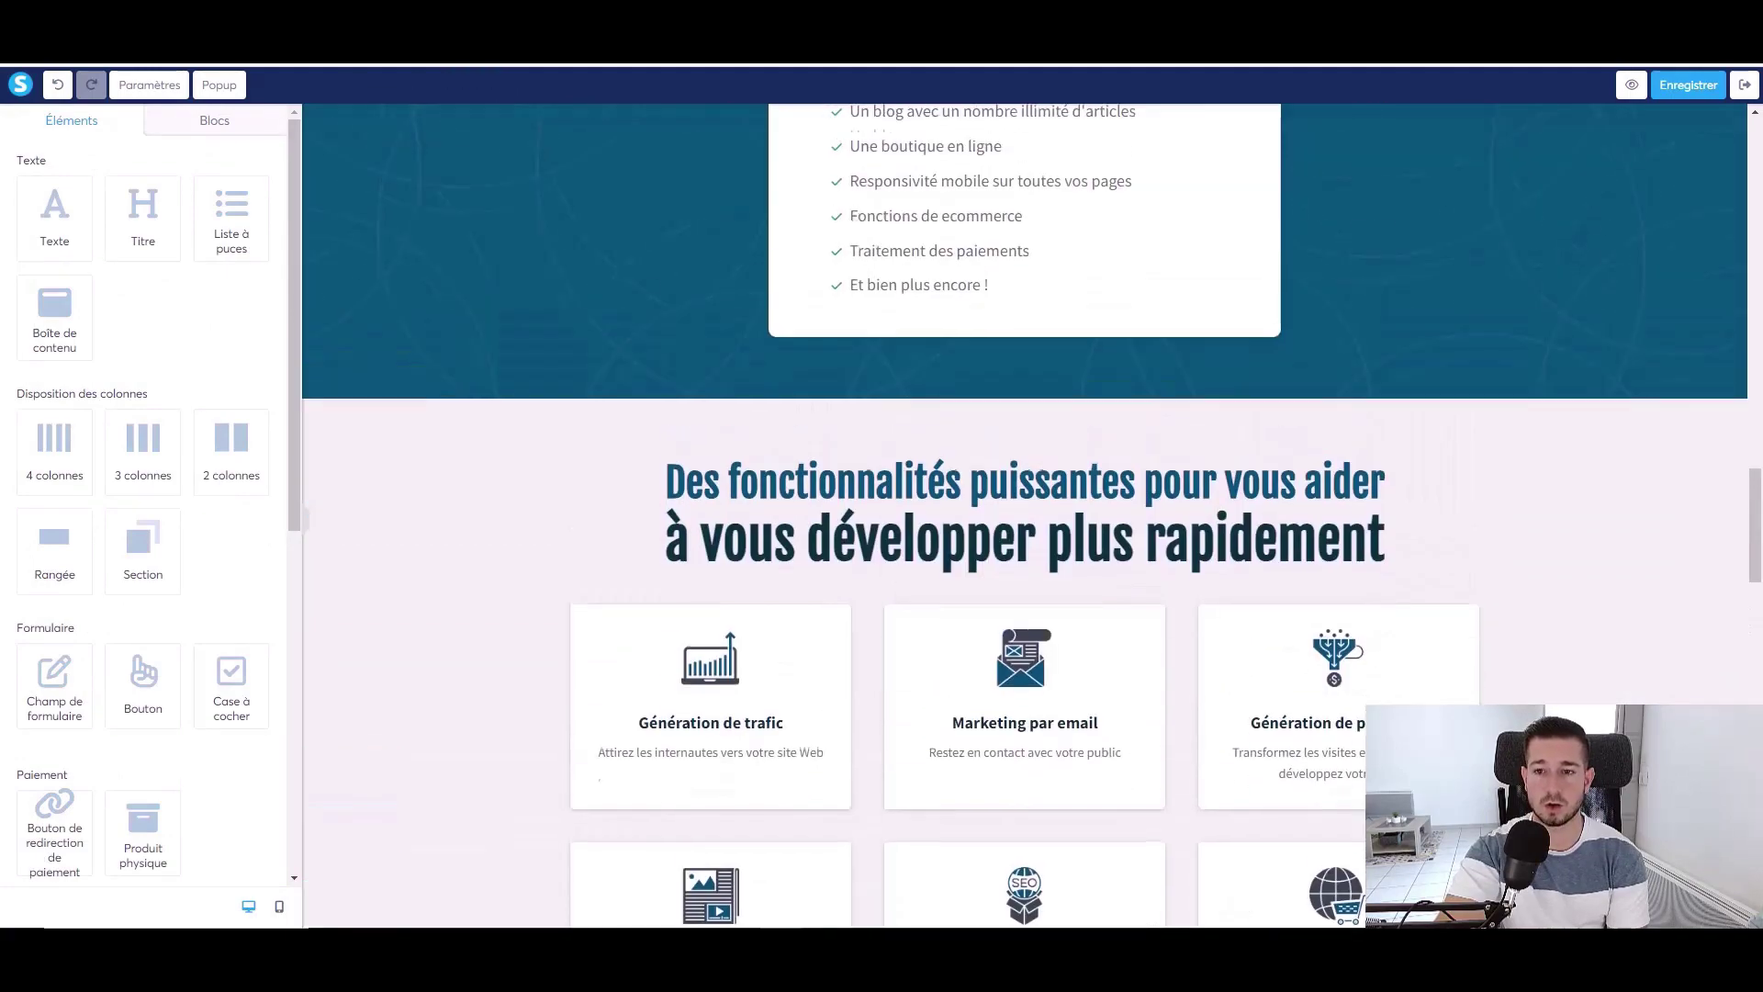
scroll(1024, 514, up, 8)
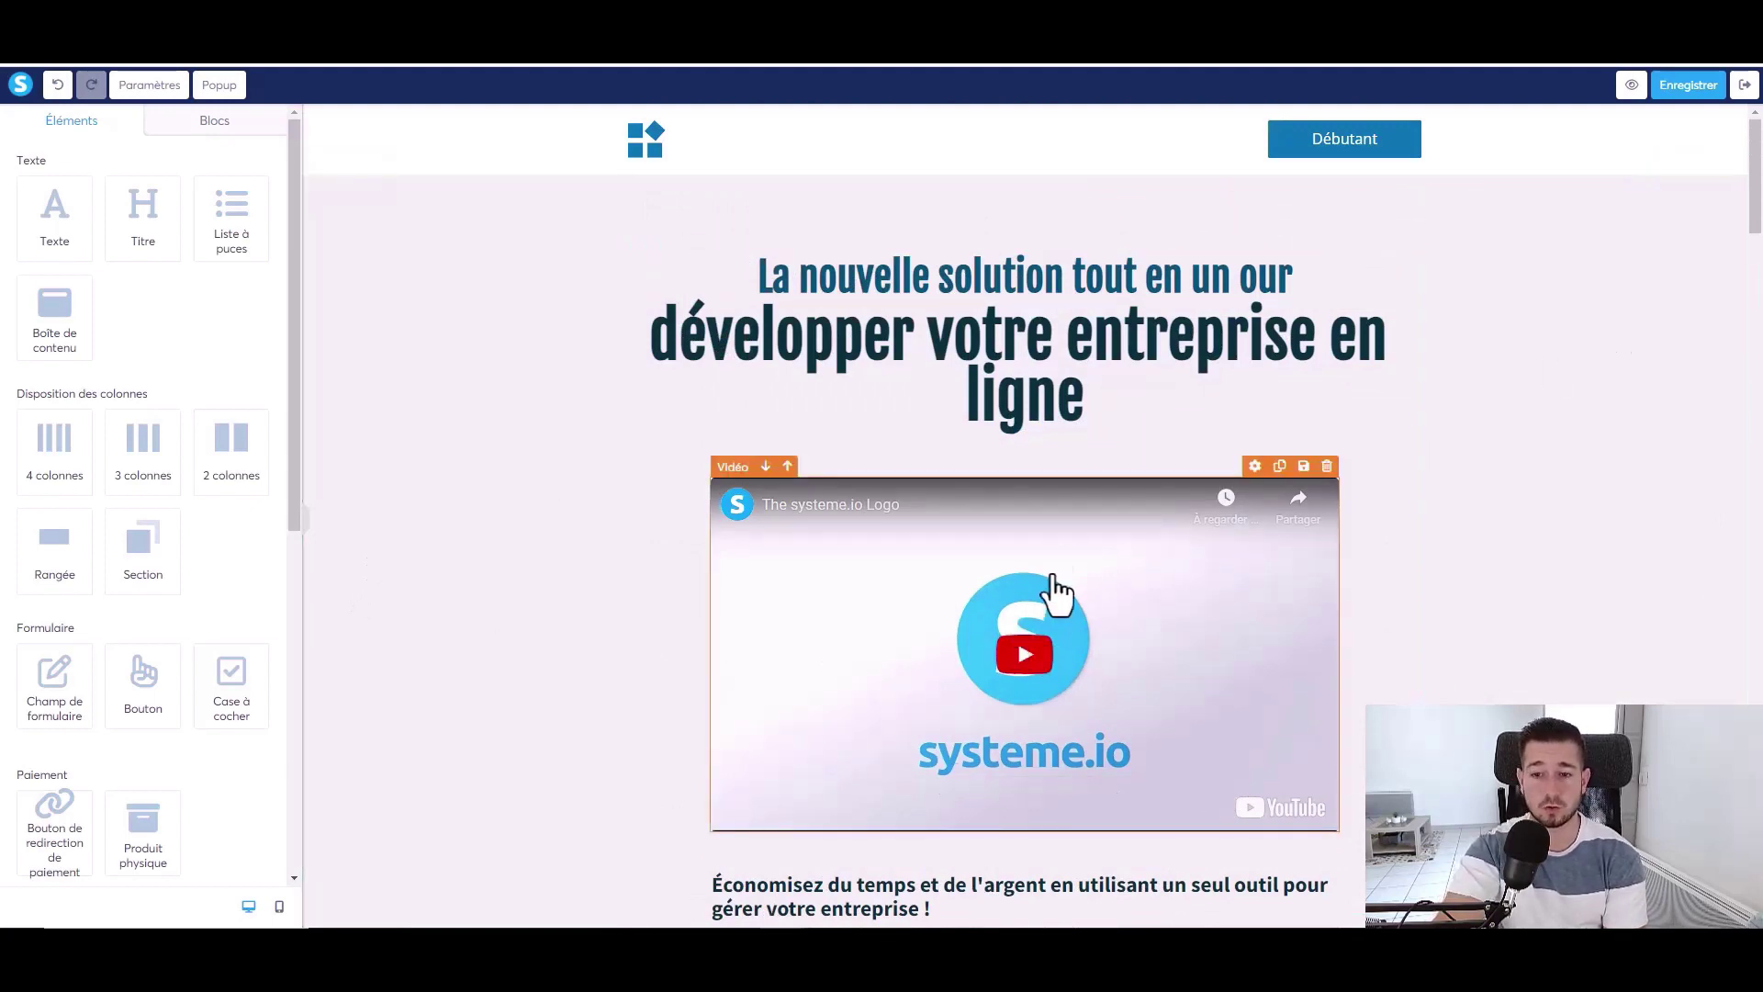
scroll(1078, 569, down, 3)
scroll(1322, 532, up, 3)
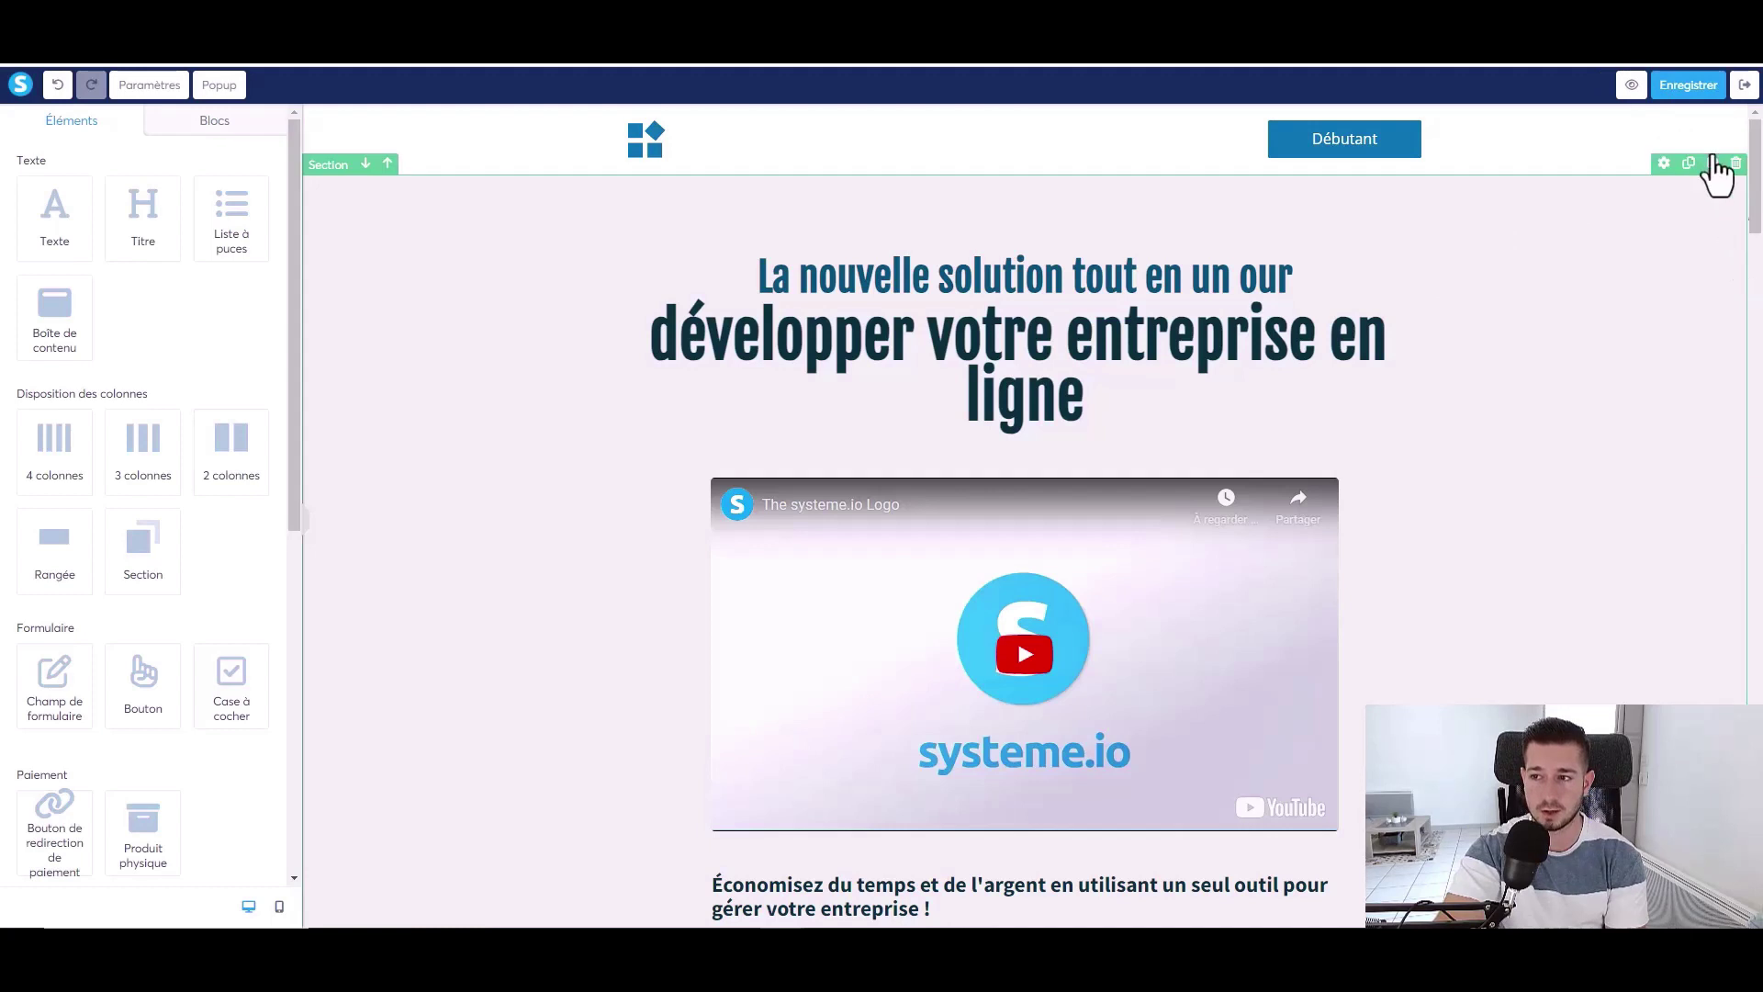
scroll(1019, 643, down, 2)
click(966, 181)
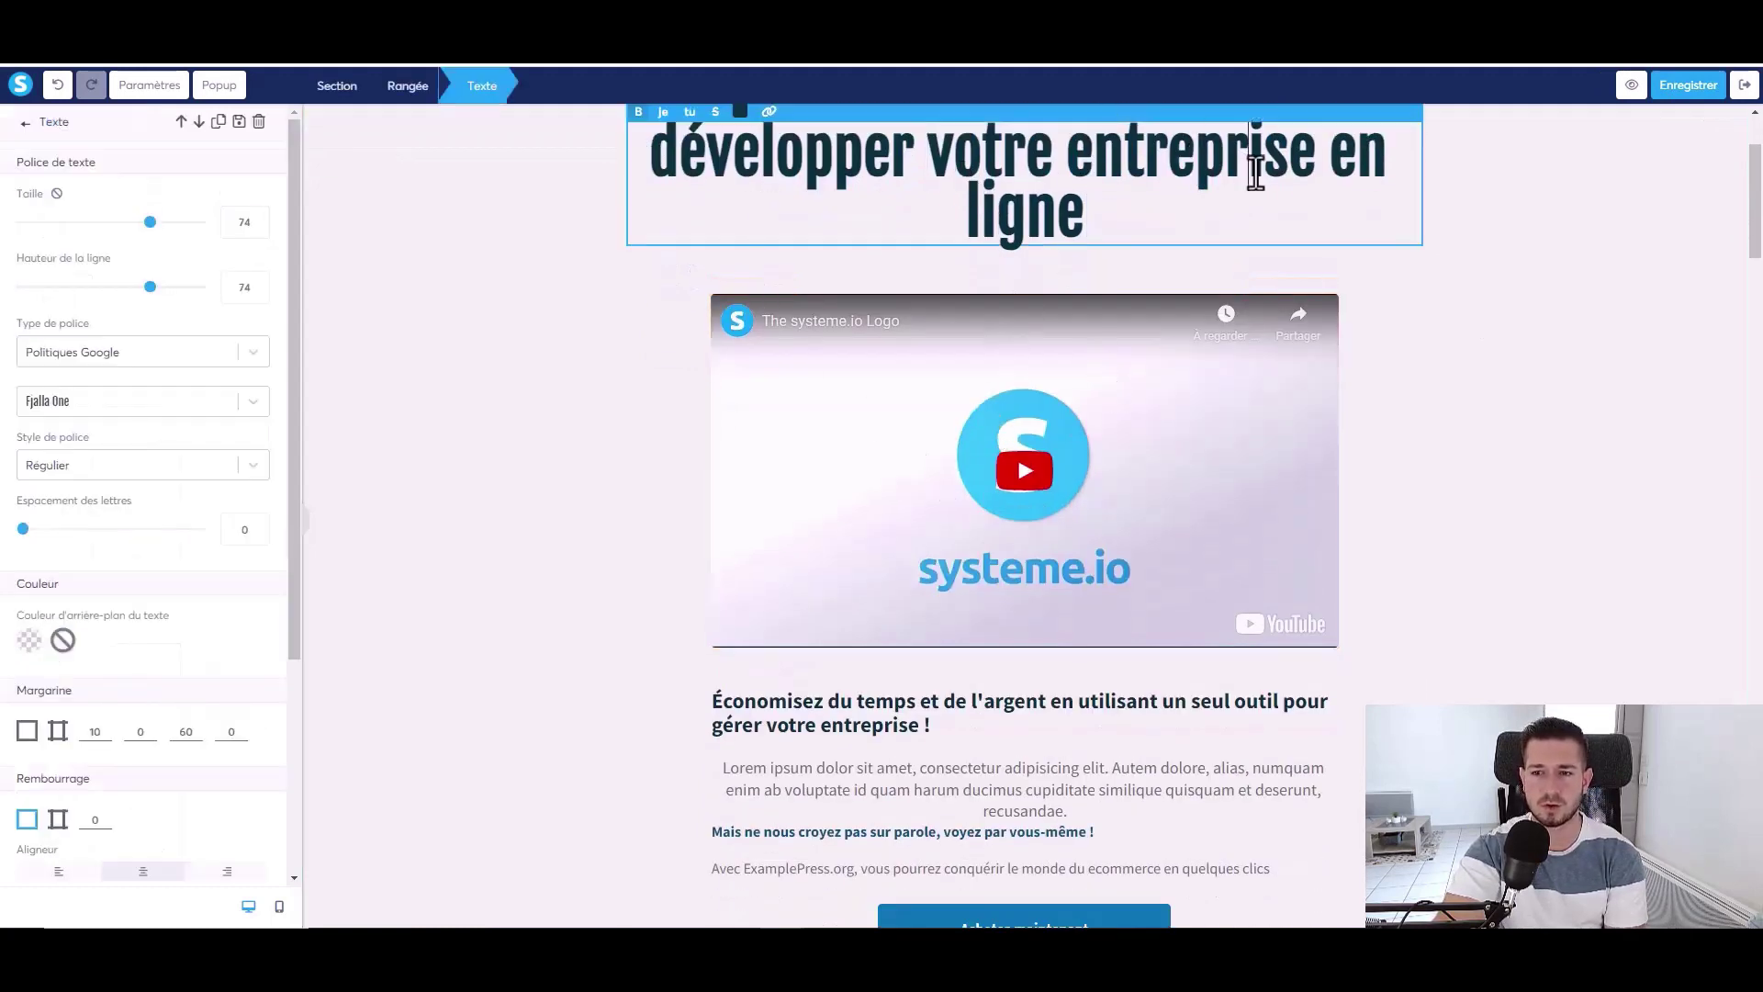
click(1644, 224)
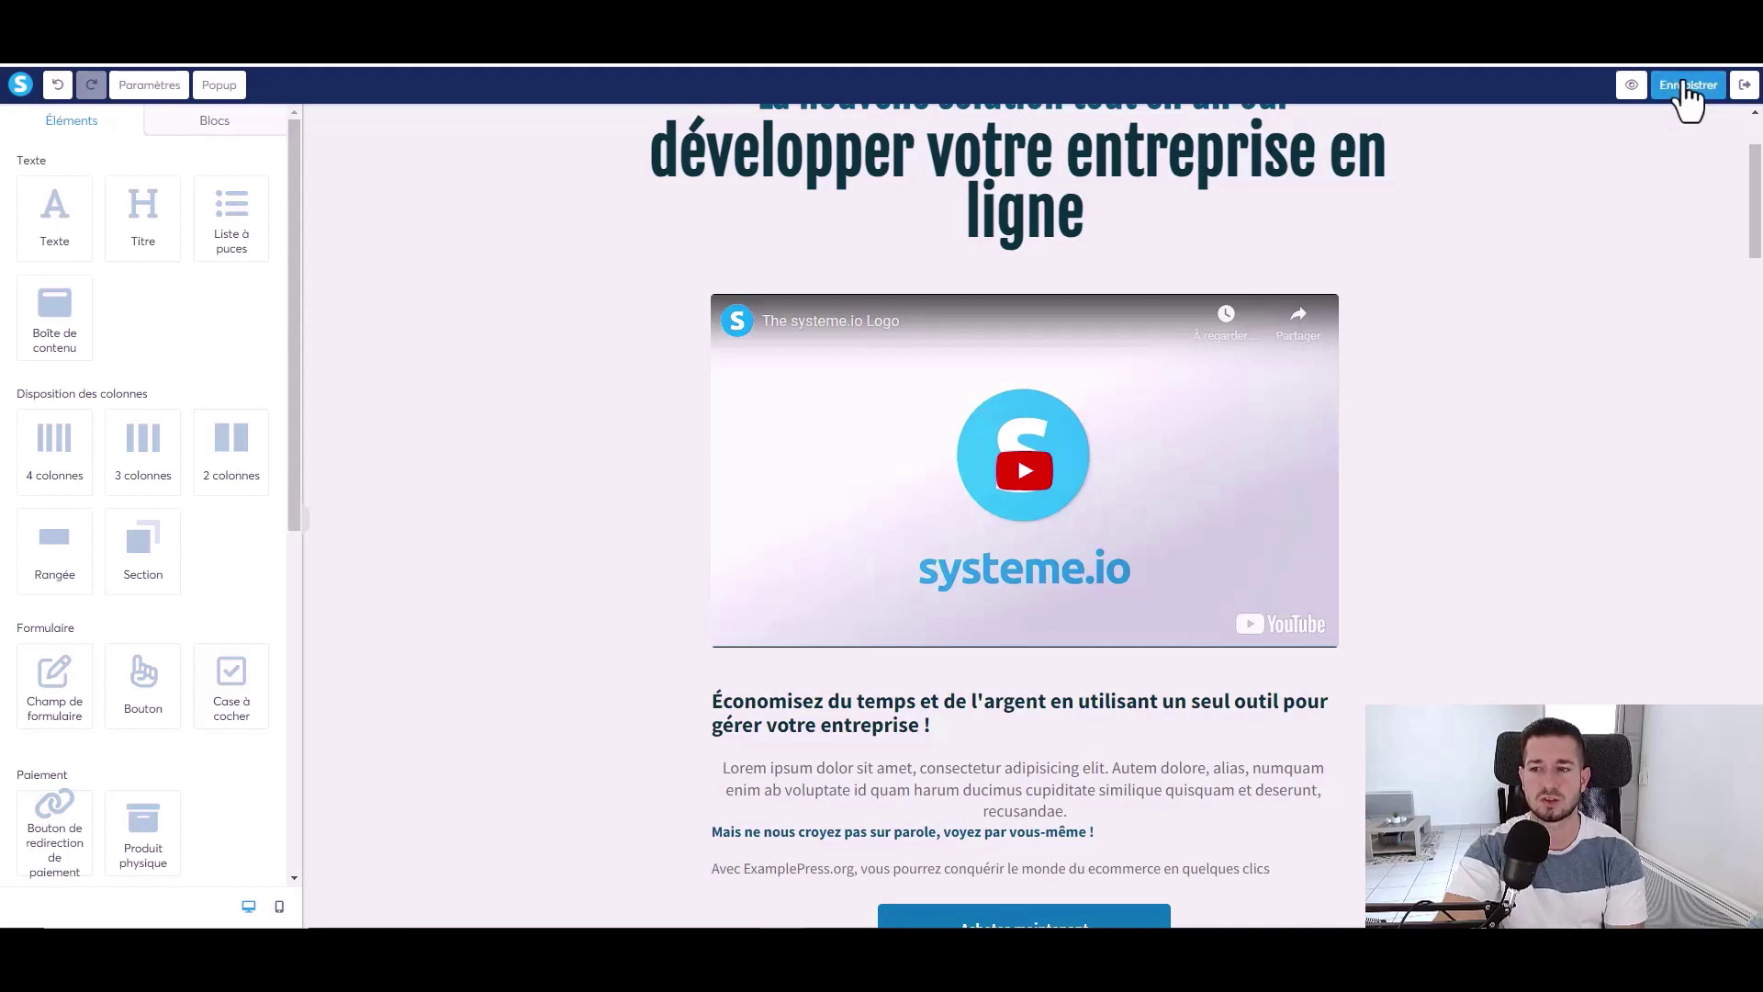